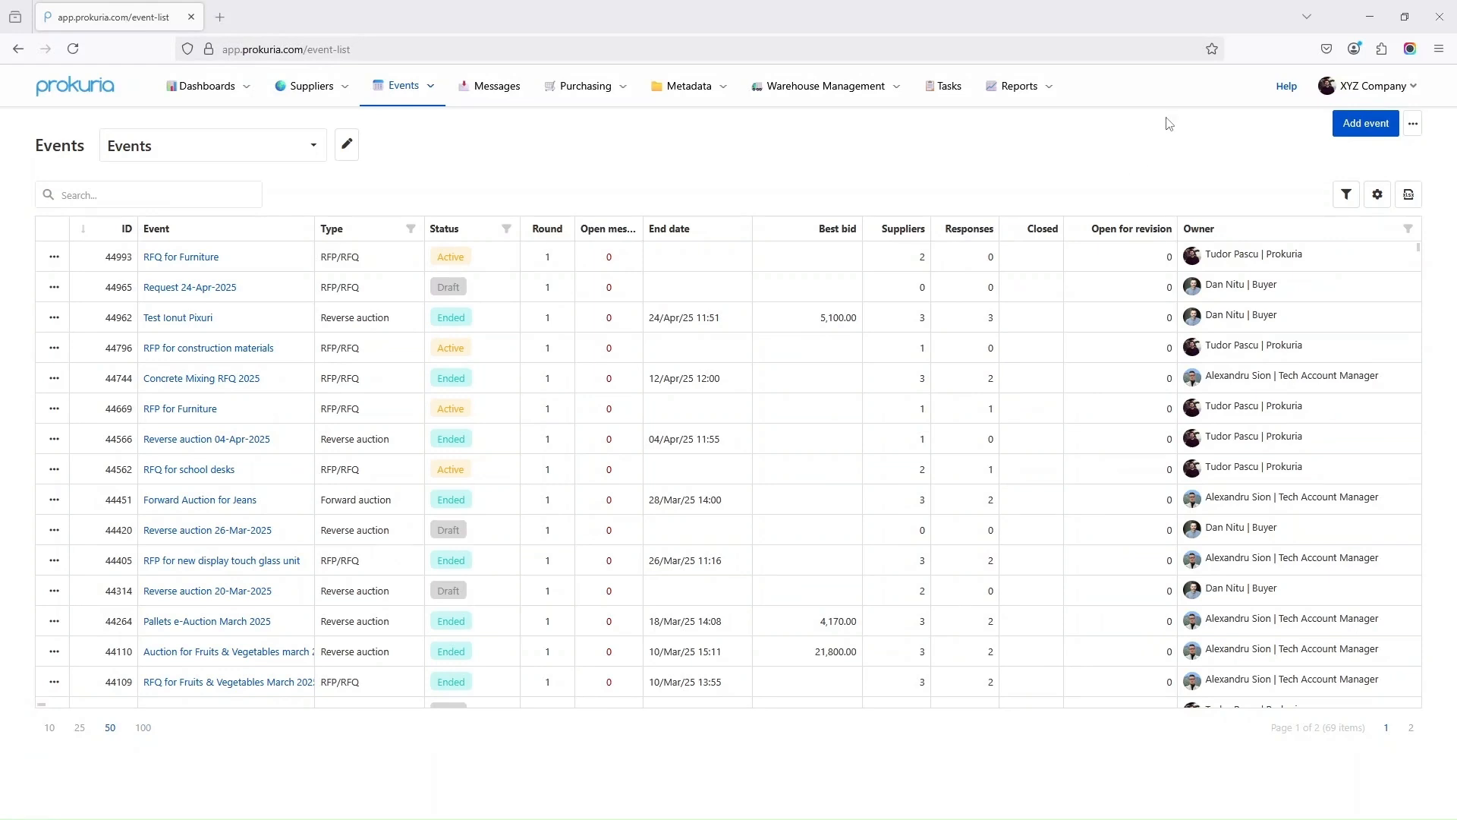
Create a new draft RFP/RFQ event, 'Request 28-Apr-2025', from the Add event menu
{"action": "left_click", "coordinate": [1371, 132]}
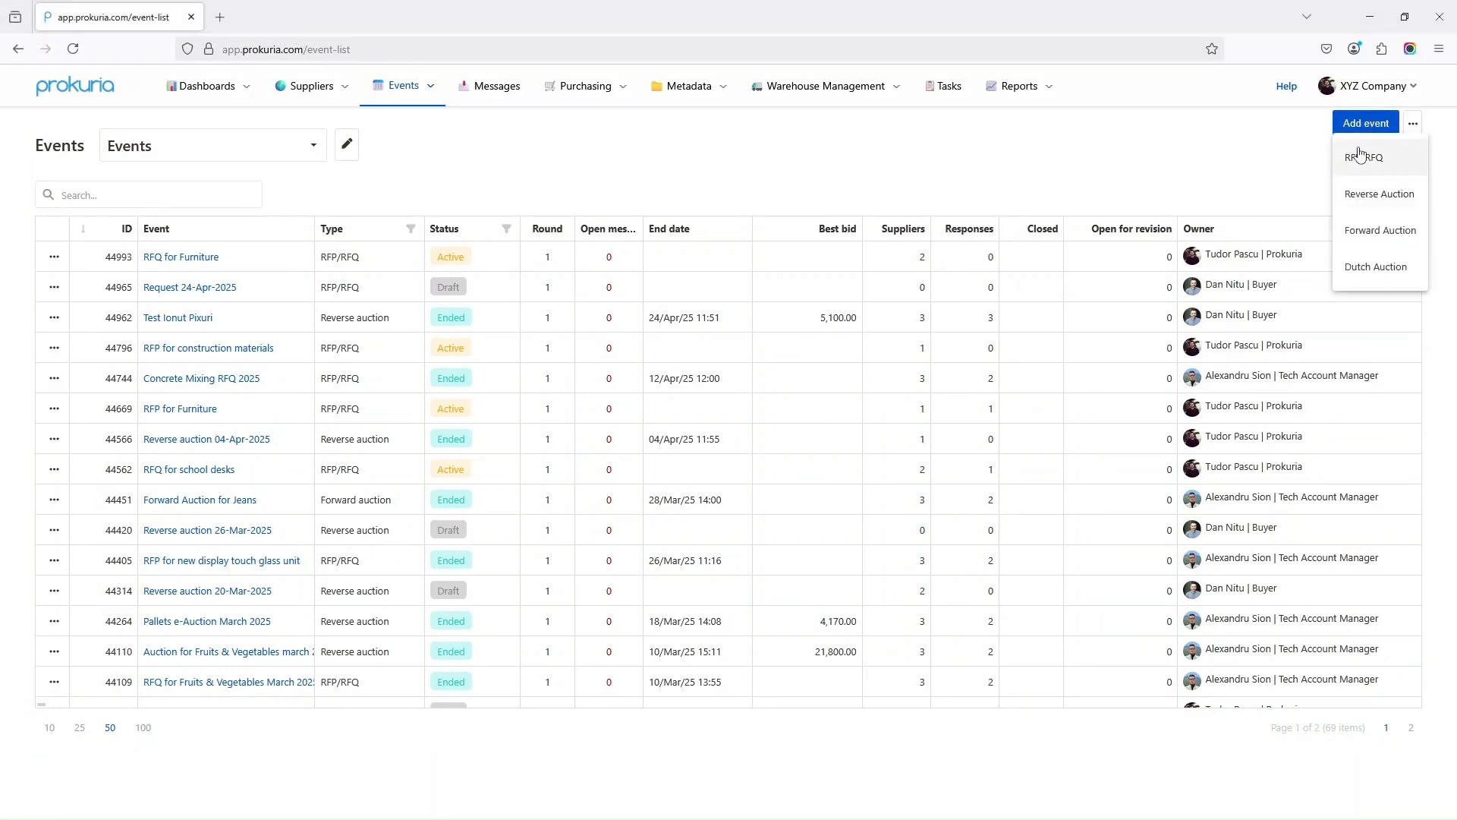
{"action": "left_click", "coordinate": [1367, 159]}
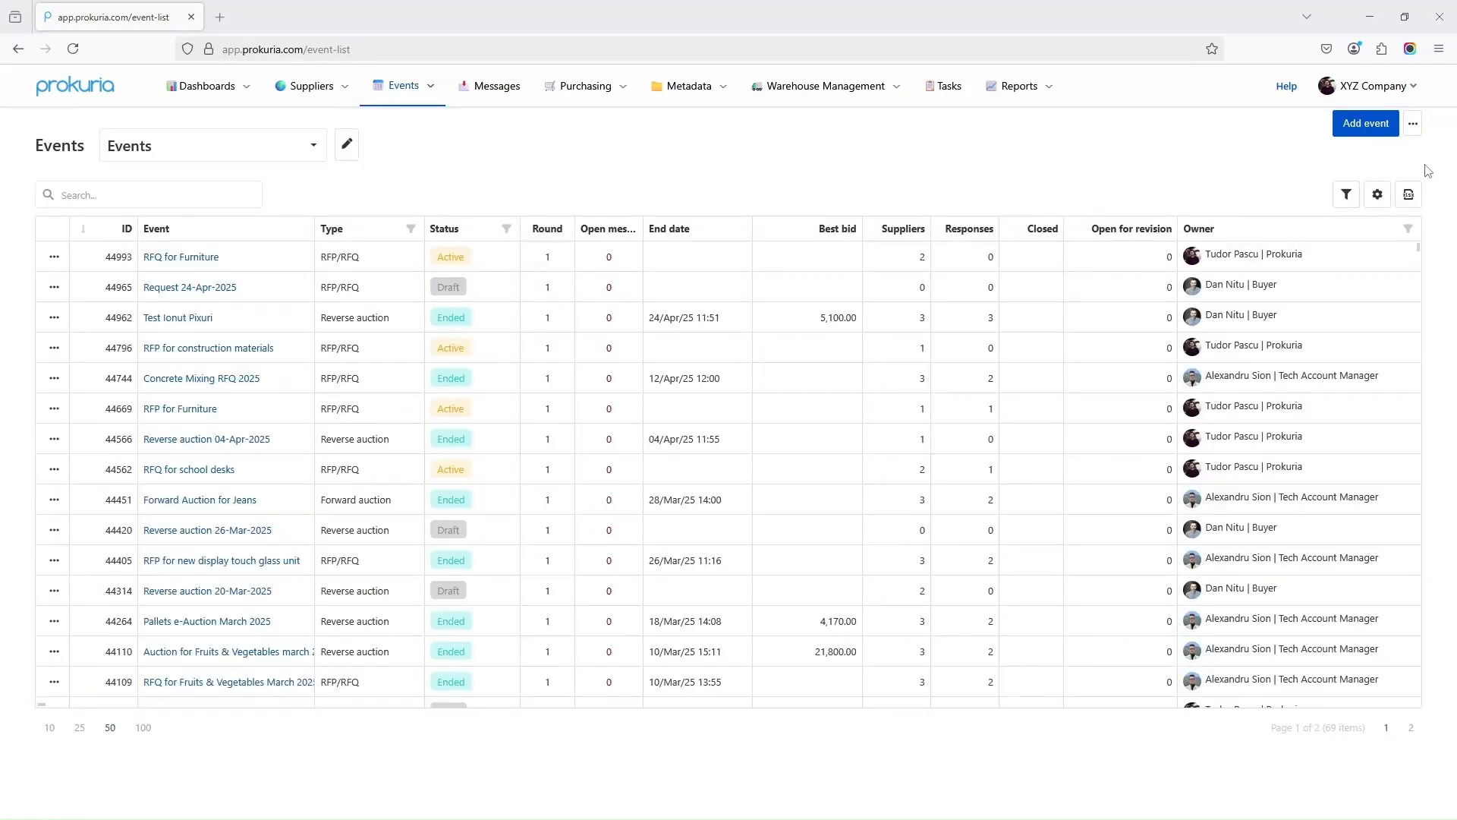
{"action": "left_click", "coordinate": [1371, 128]}
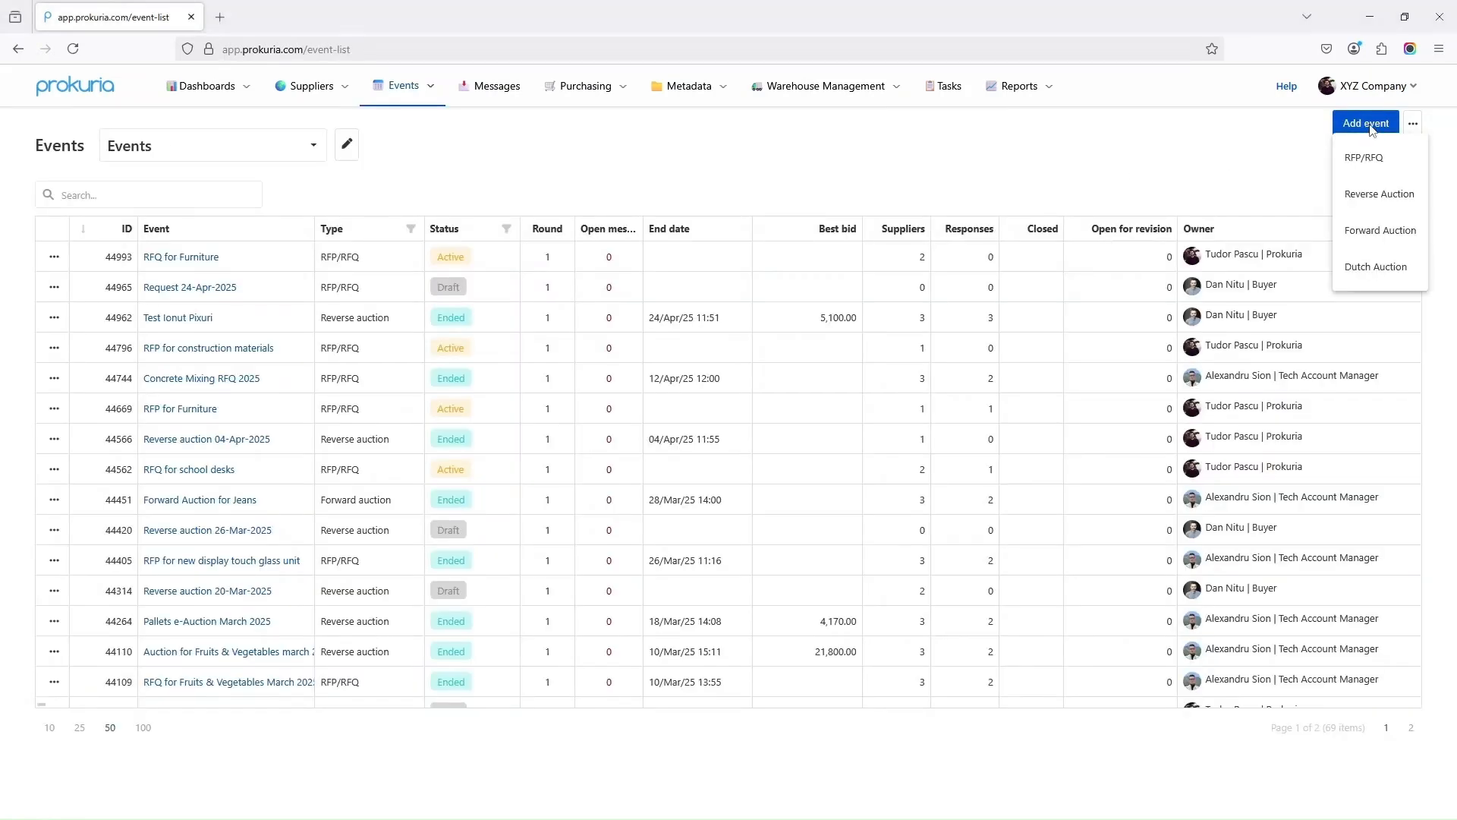
{"action": "left_click", "coordinate": [1375, 162]}
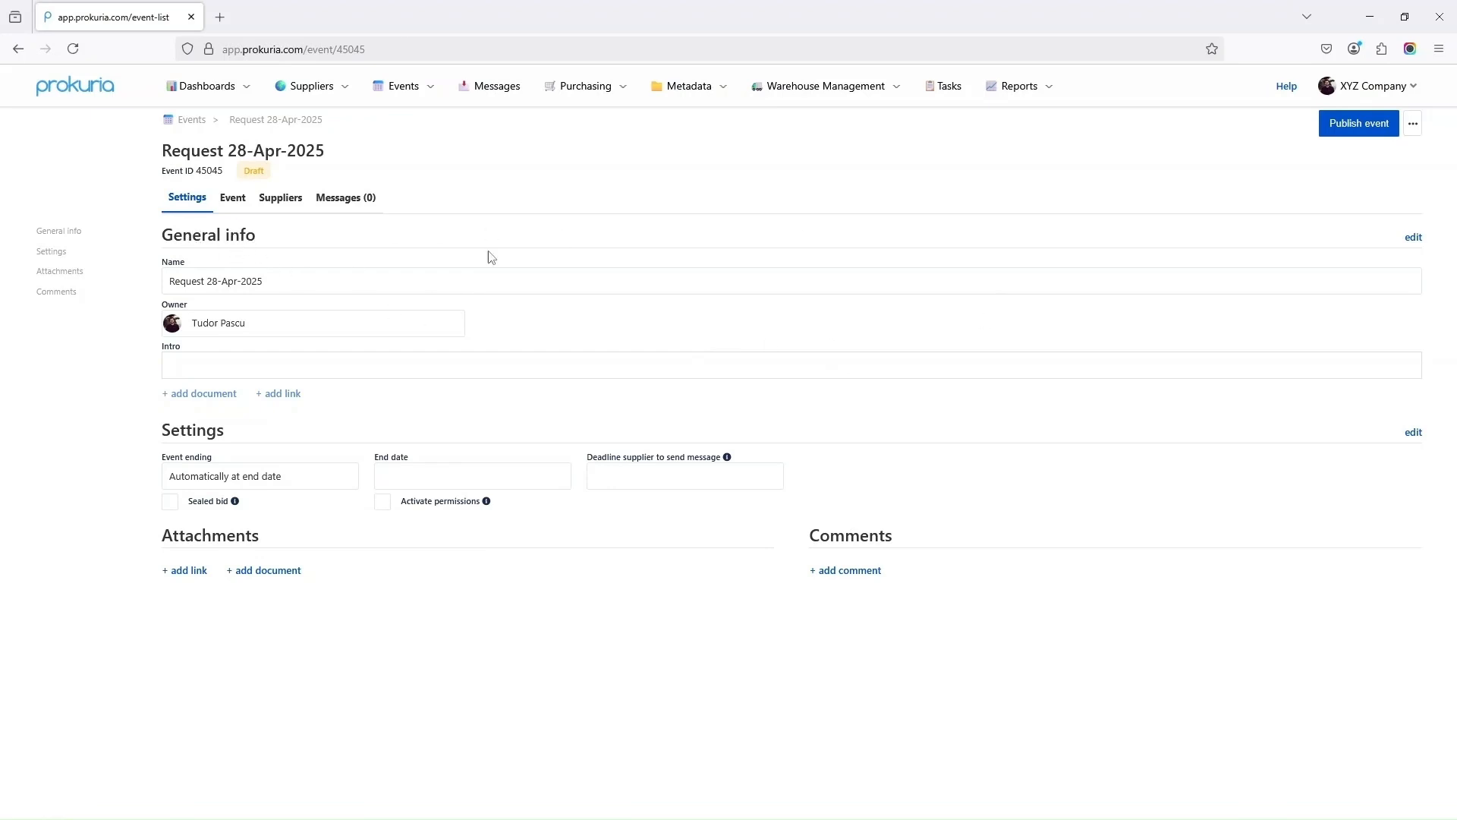
Rename the event 'Request for Quotation – Office Furniture Supply' and paste the supplier invitation letter into Intro
{"action": "left_click", "coordinate": [1411, 238]}
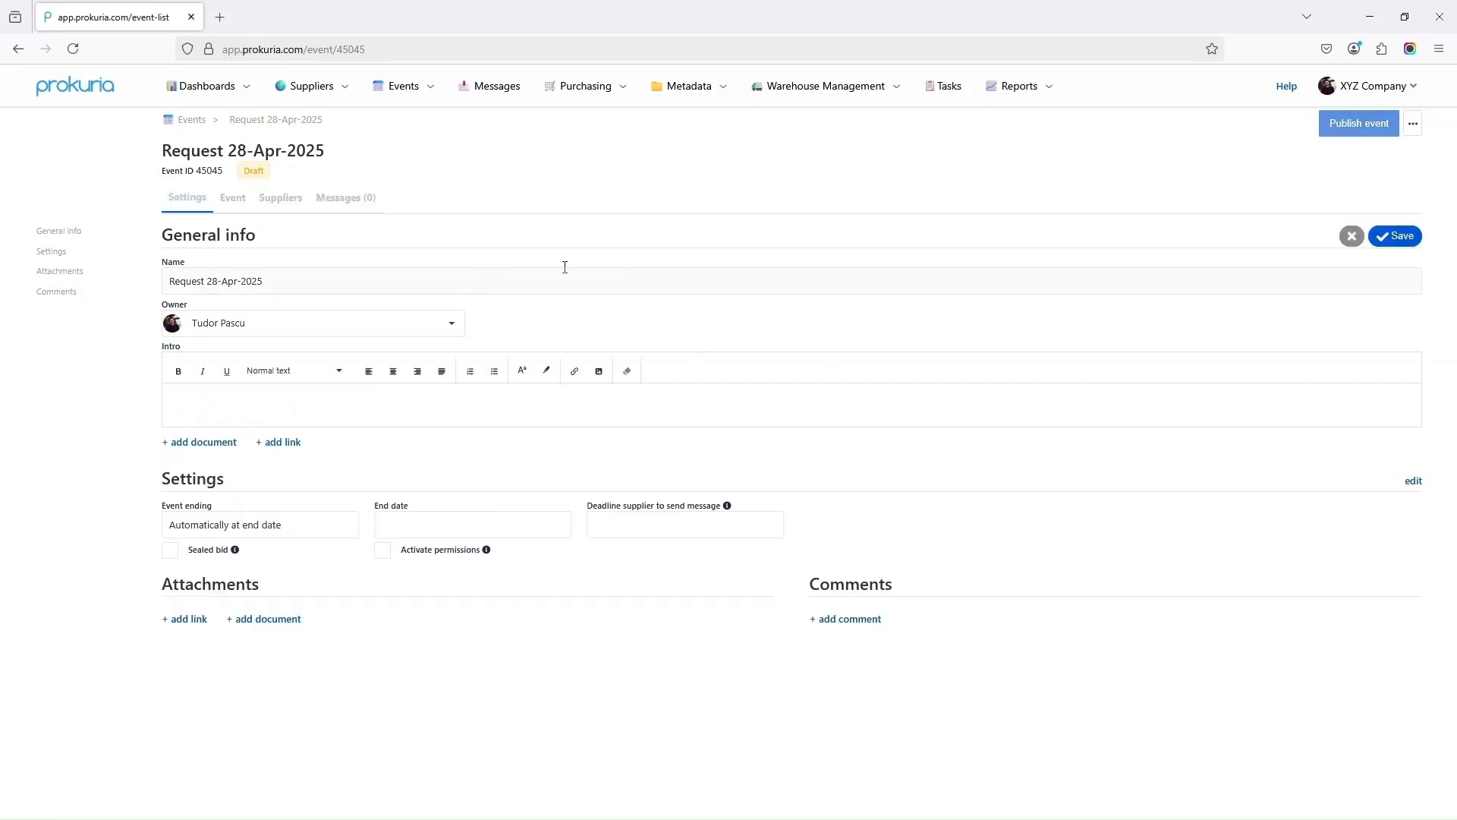
{"action": "left_click", "coordinate": [432, 273]}
{"action": "key", "text": "super+v"}
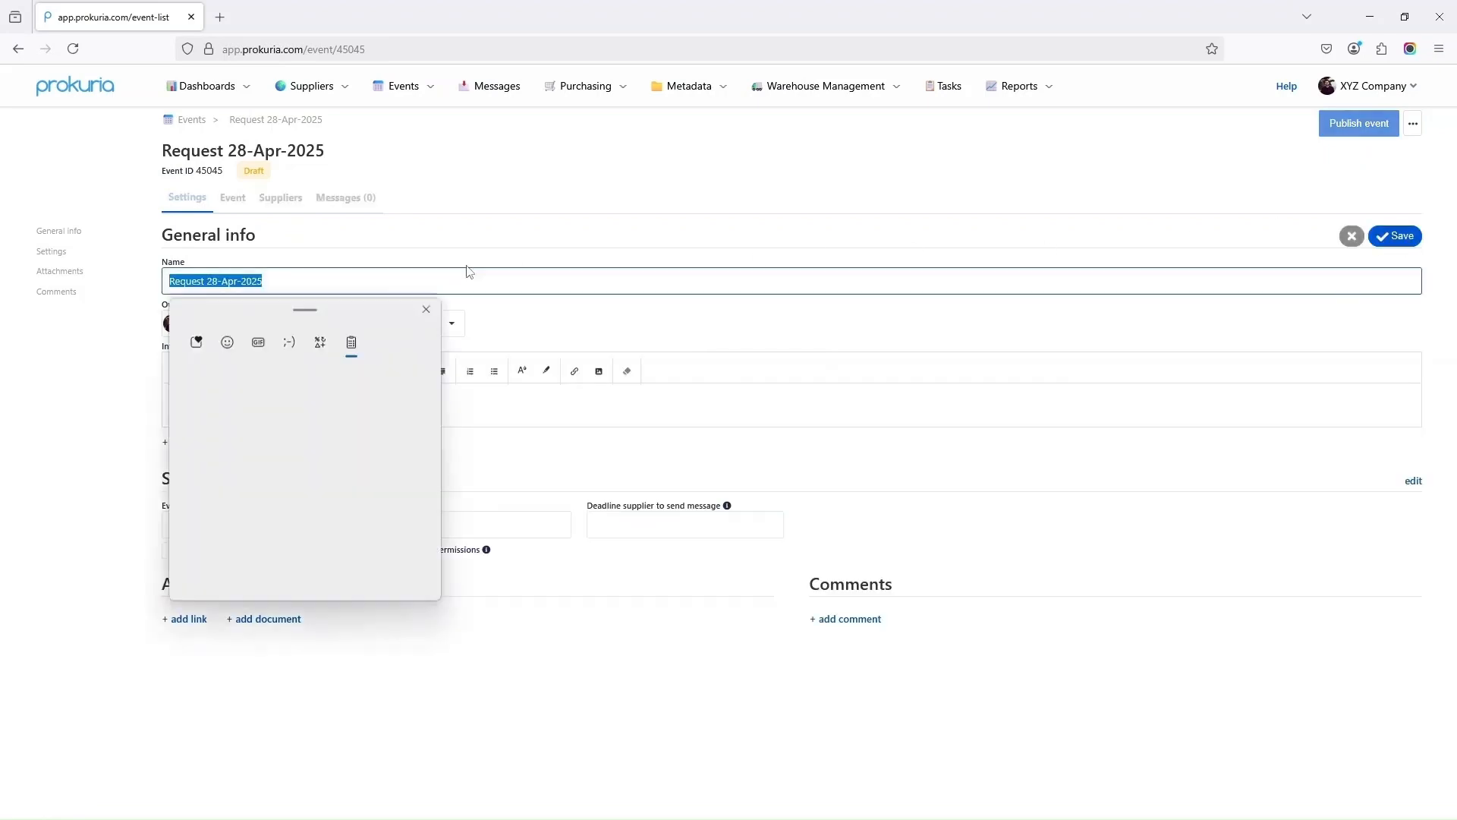
{"action": "left_click", "coordinate": [281, 497]}
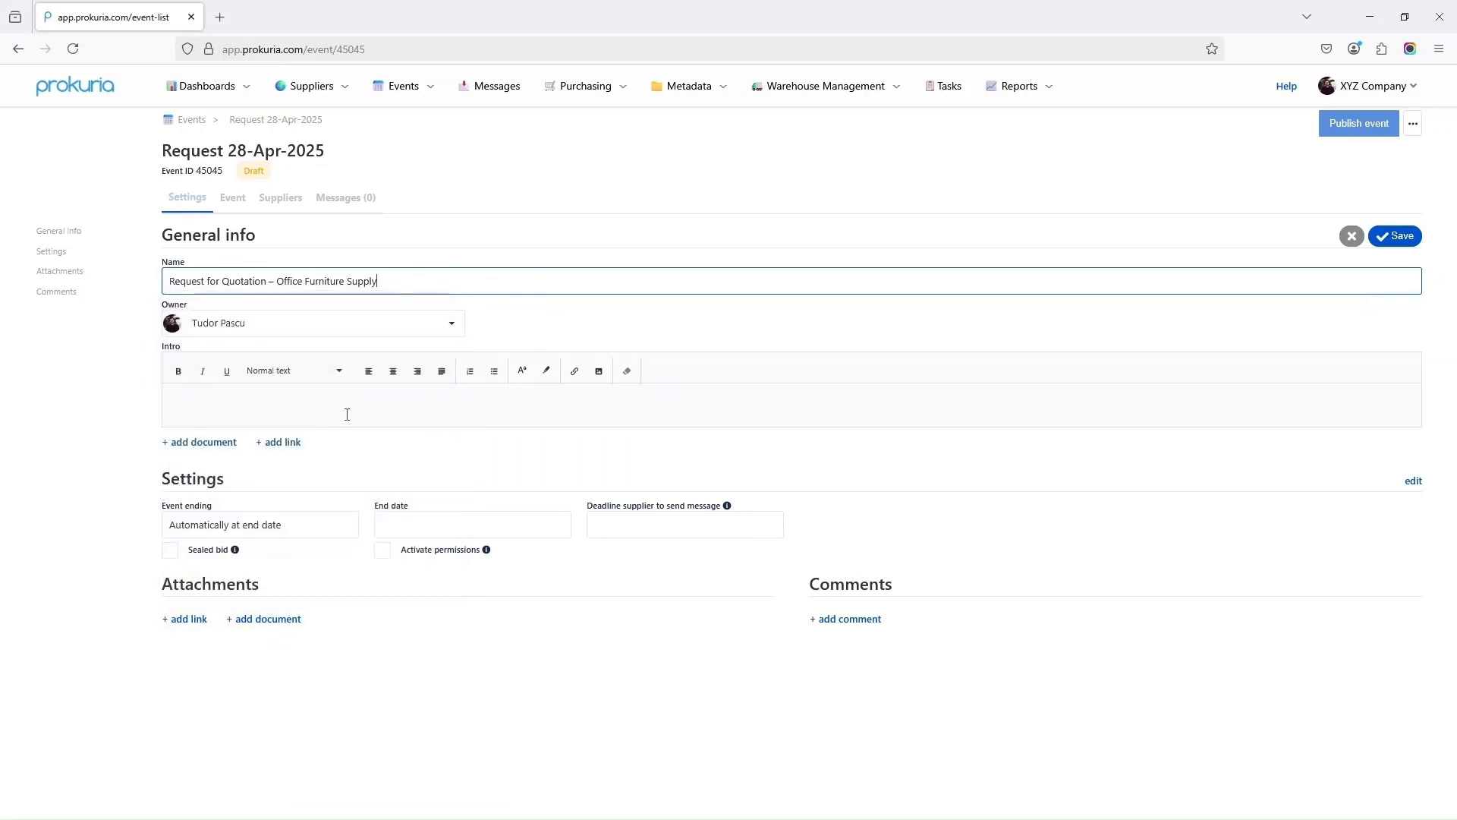
{"action": "left_click", "coordinate": [312, 407]}
{"action": "type", "text": "Dear Supplier, We are pleased to invite you to participate in our Request for Quotation (RFQ) for the supply and delivery of office furniture for our new location. Please review the attached specifications and submit your best offer through the platform.  We are looking for competitive pricing, quality products, and timely delivery."}
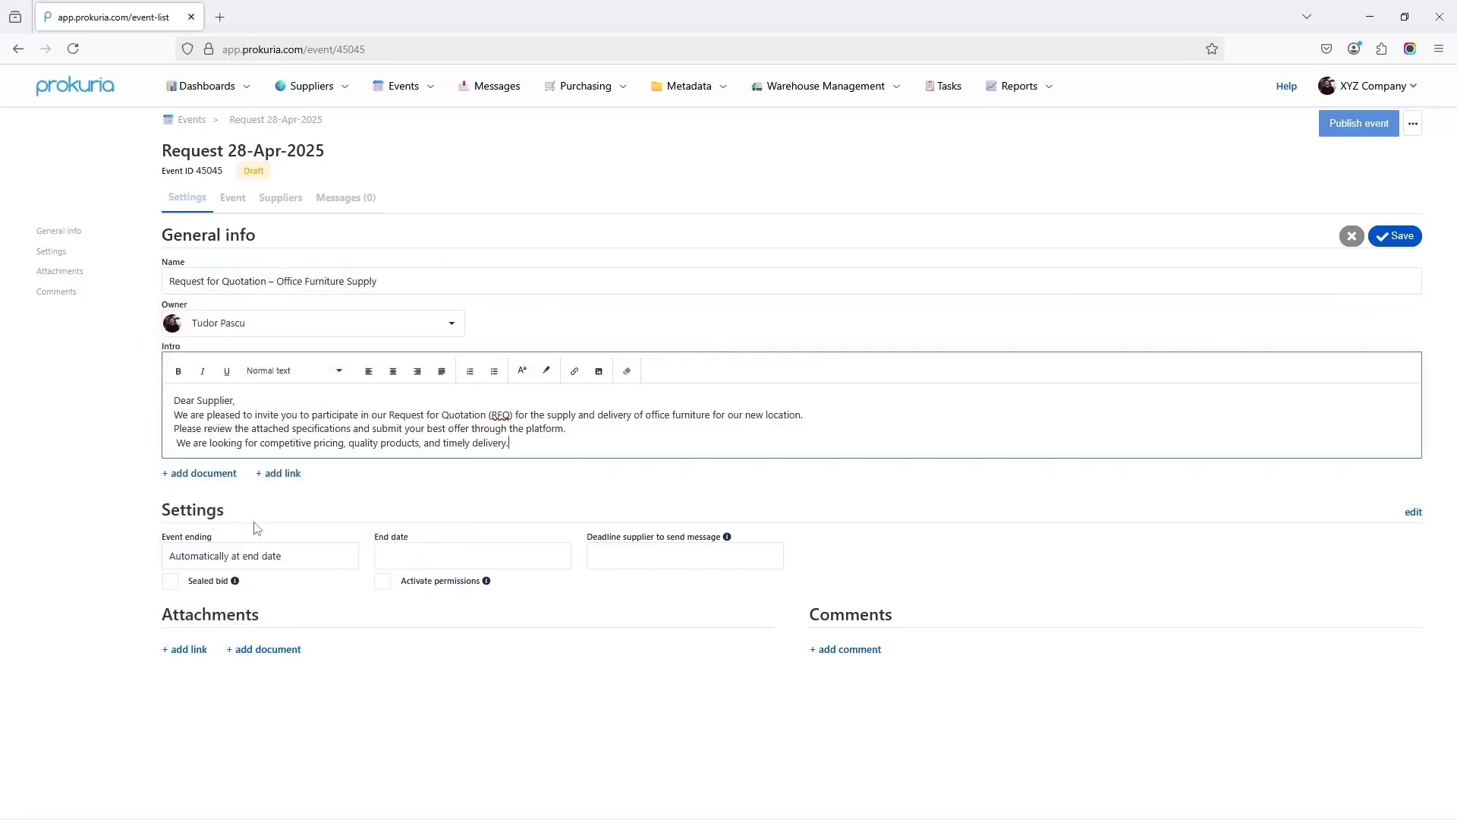
Attach office-floor-plan.png as a document in the general info and save it
{"action": "left_click", "coordinate": [216, 475]}
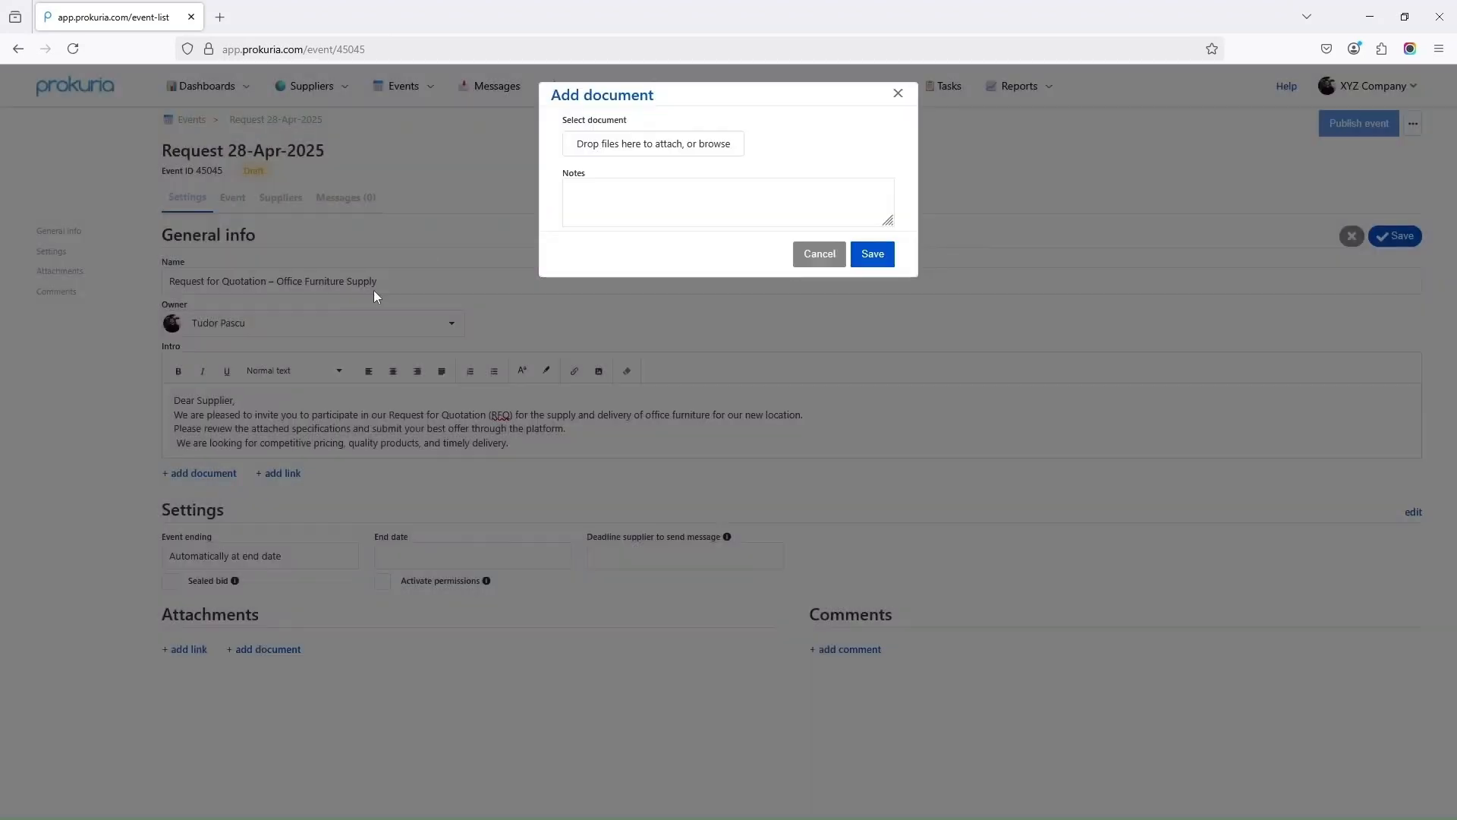
{"action": "left_click", "coordinate": [686, 144]}
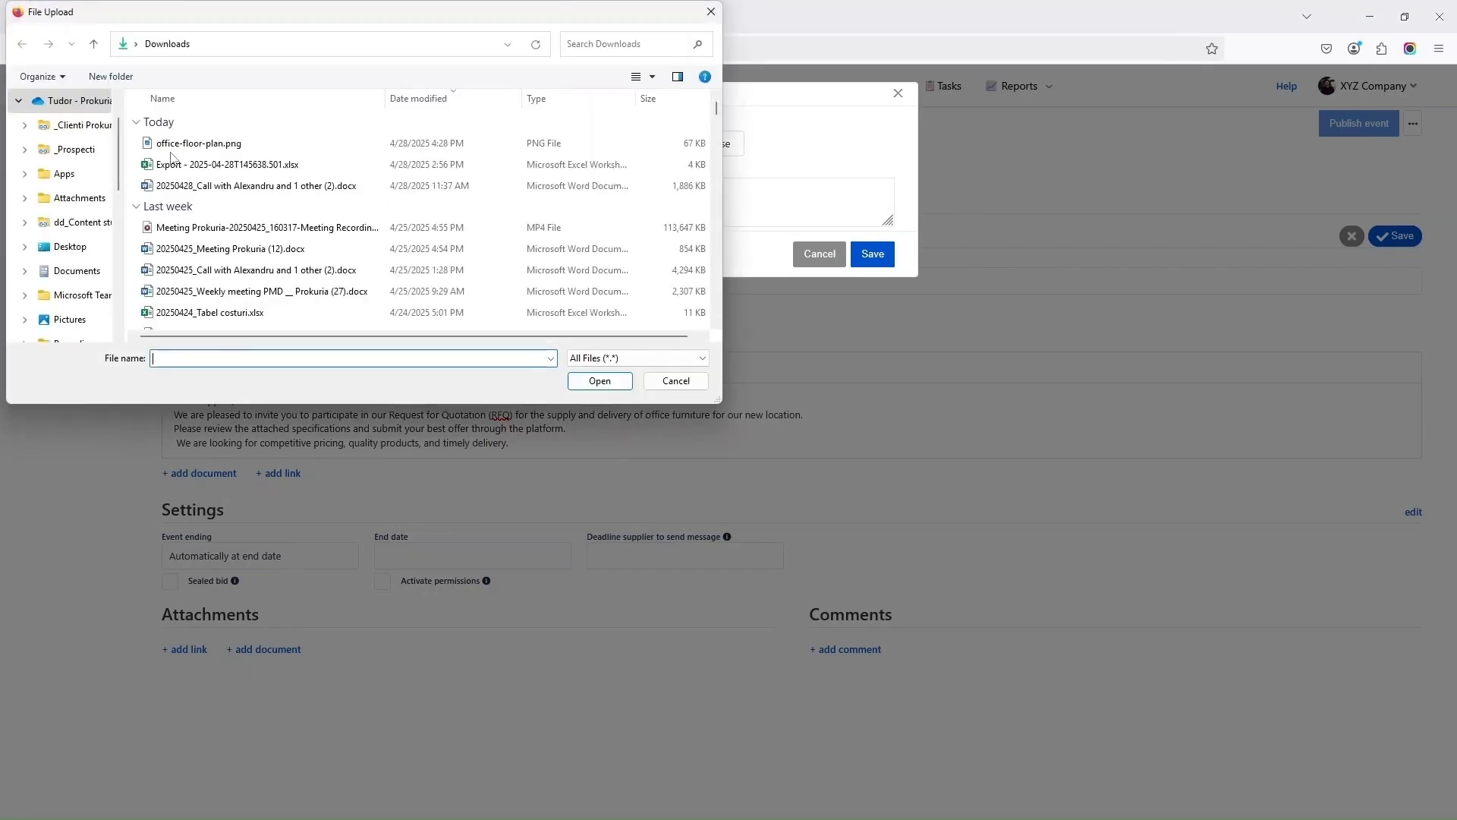
{"action": "double_click", "coordinate": [182, 144]}
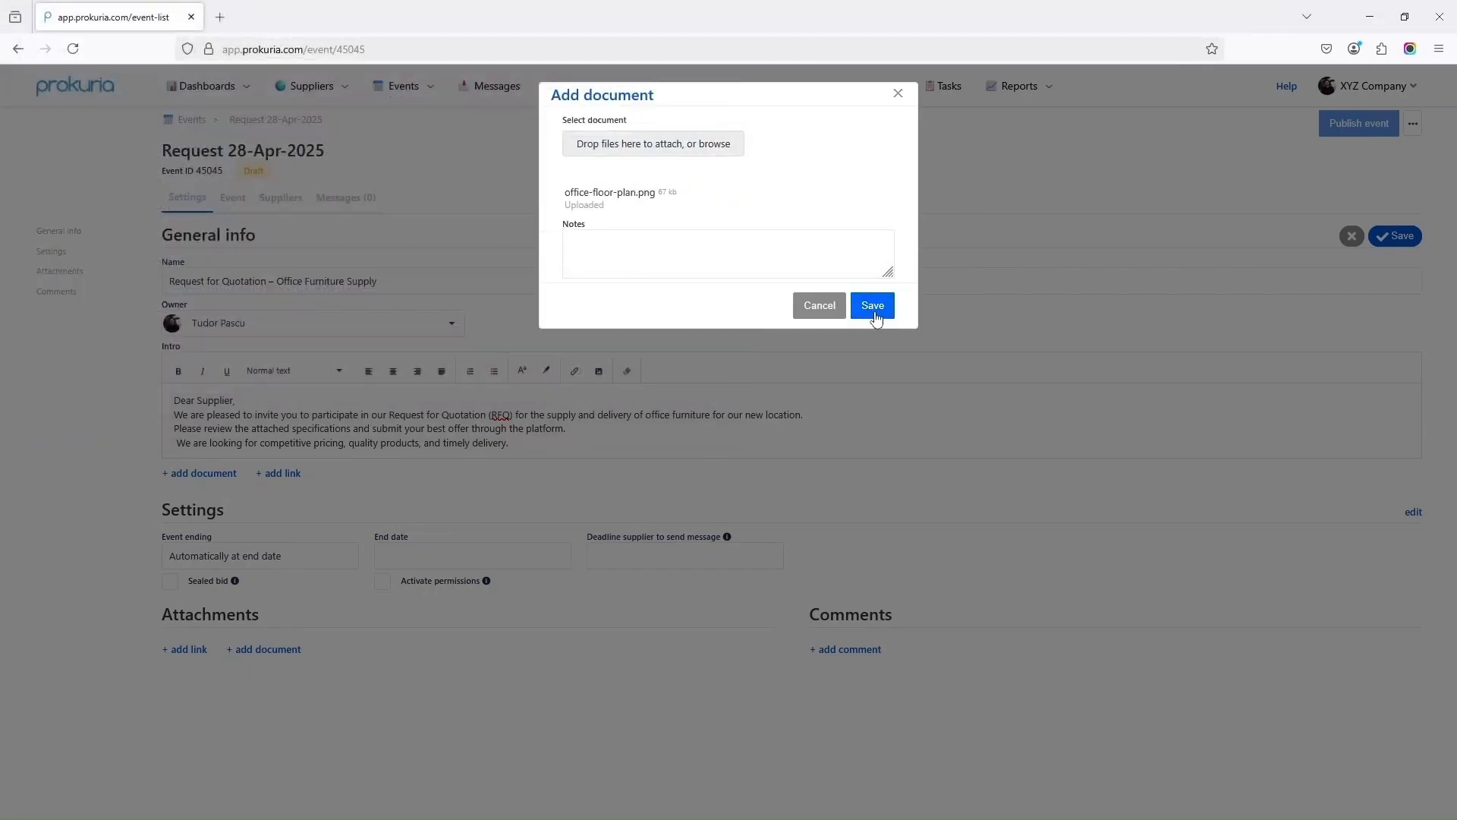
{"action": "left_click", "coordinate": [872, 304]}
{"action": "left_click", "coordinate": [1411, 513]}
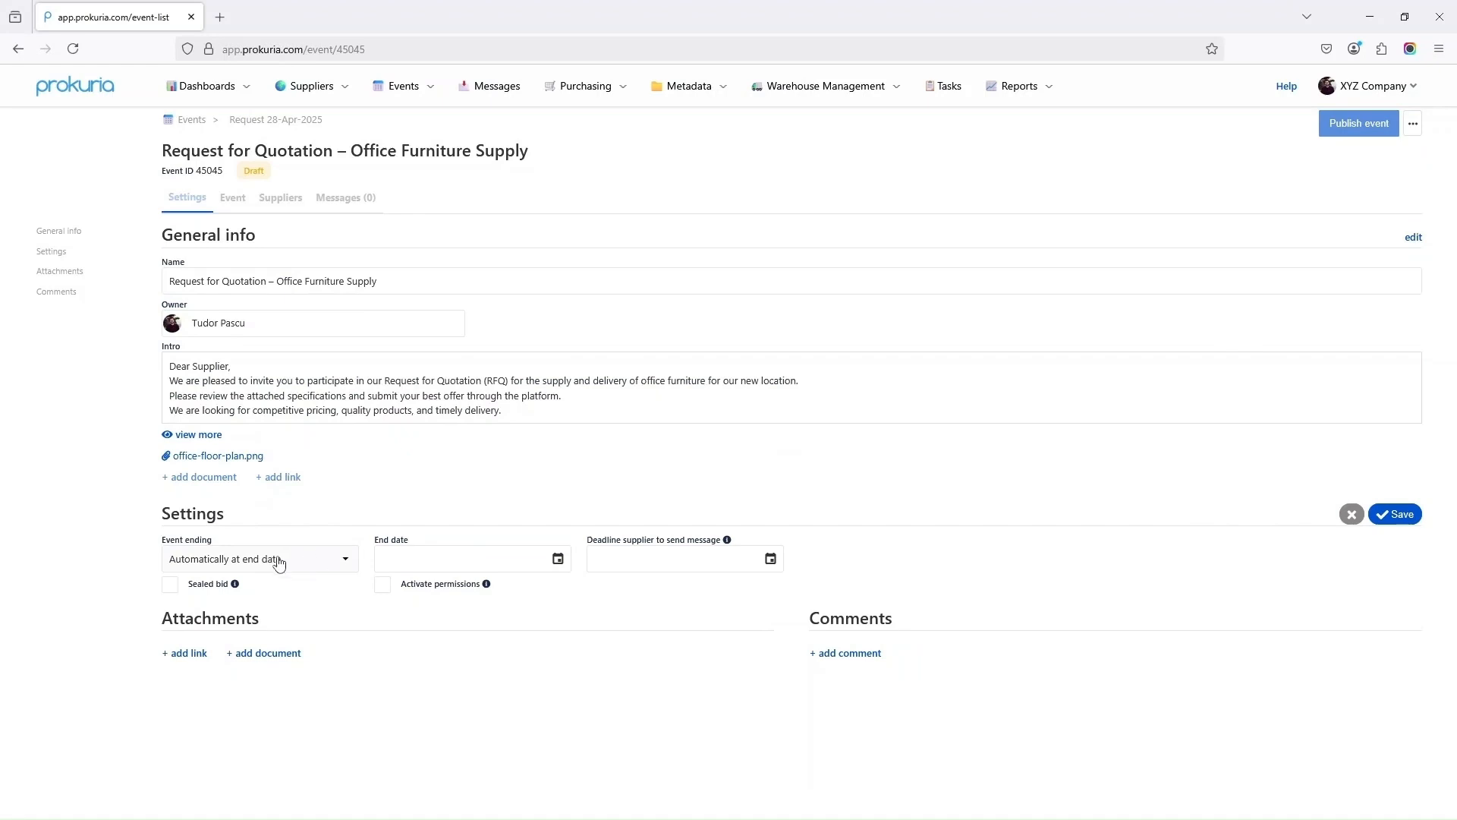
Set the end date to 20 May 2025 and make the event end manually by the user
{"action": "left_click", "coordinate": [557, 560]}
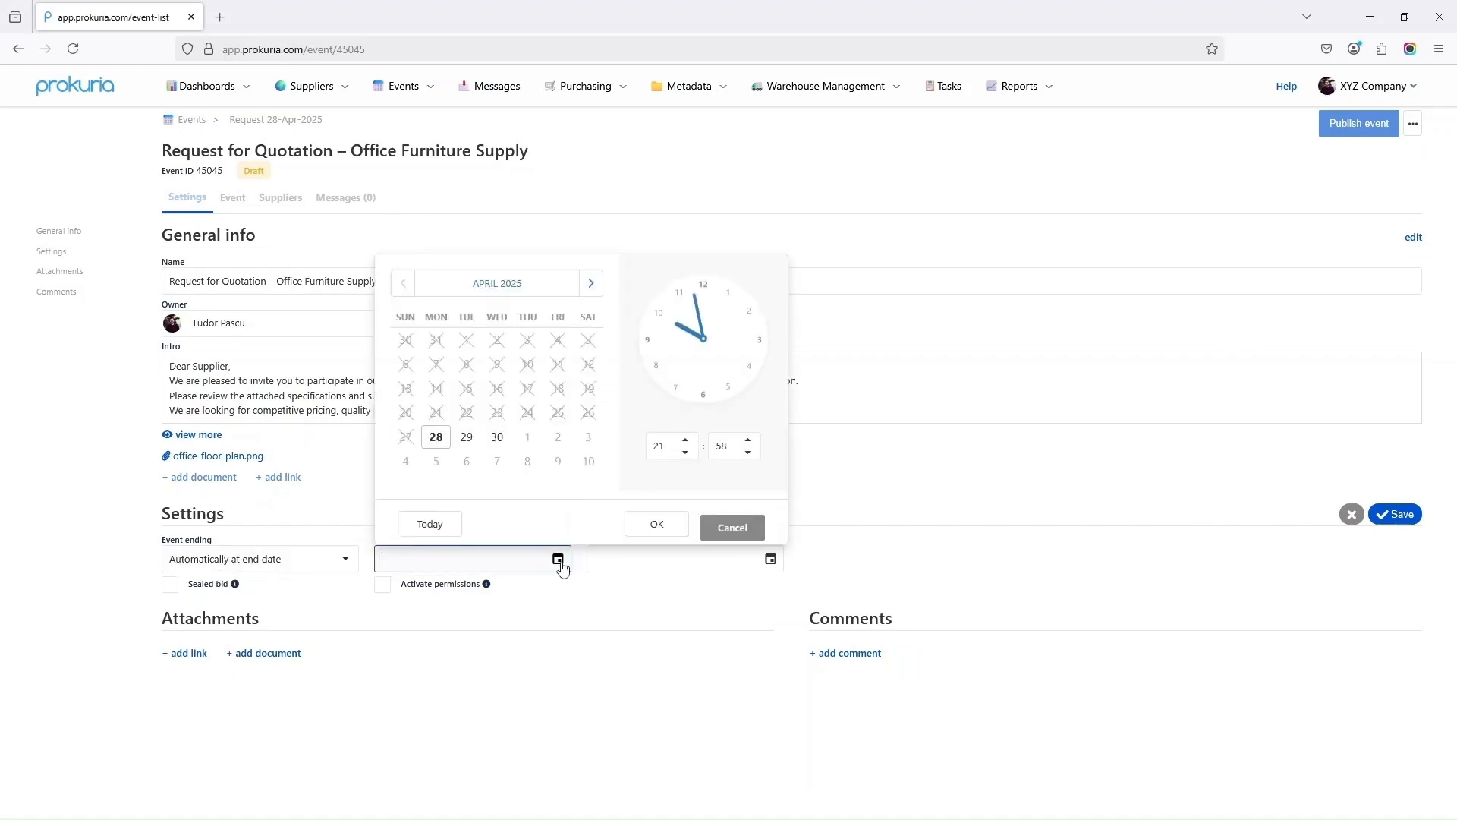
{"action": "left_click", "coordinate": [590, 284]}
{"action": "left_click", "coordinate": [466, 414]}
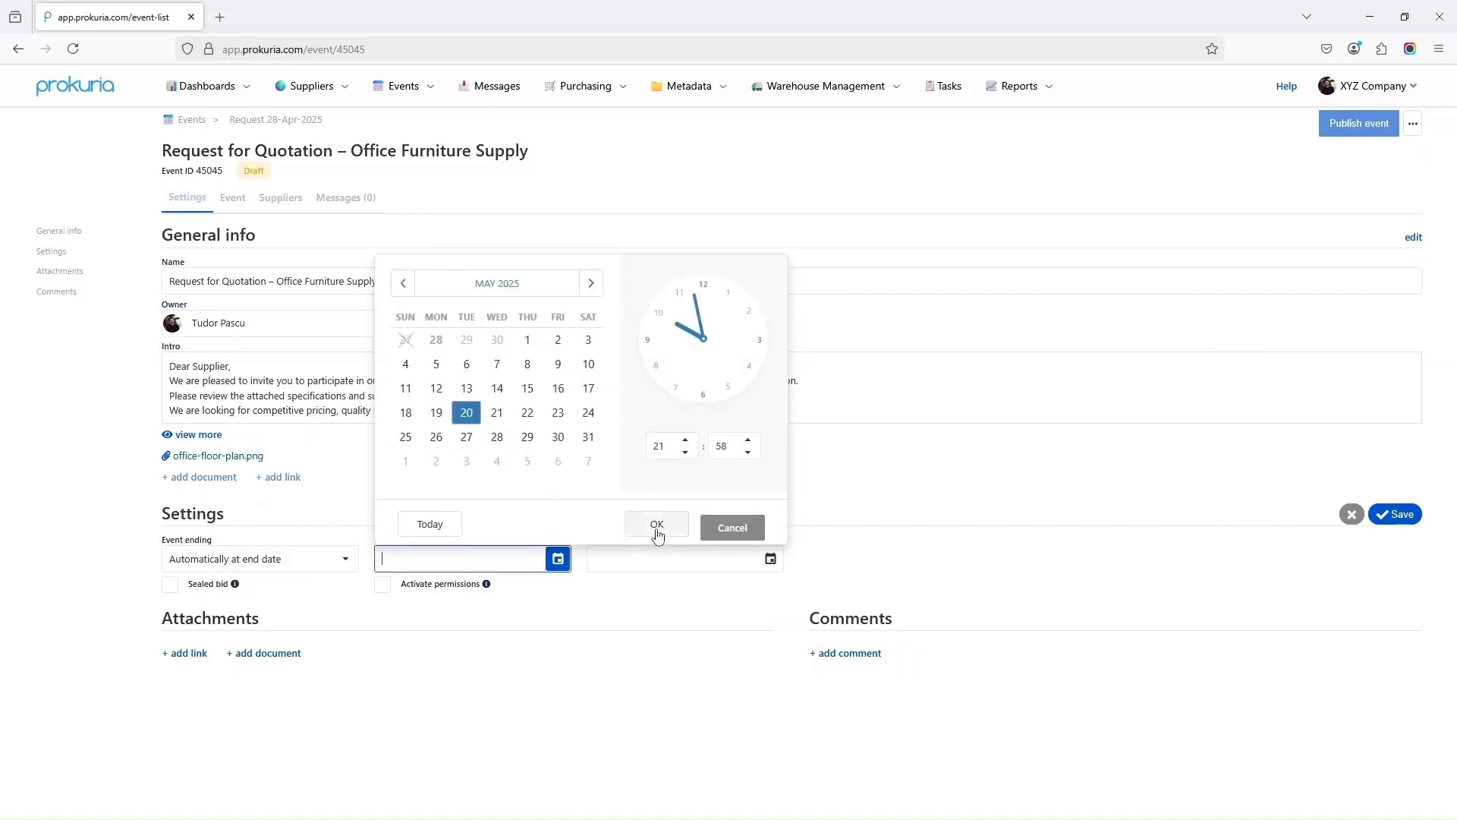
{"action": "left_click", "coordinate": [656, 525]}
{"action": "left_click", "coordinate": [346, 558]}
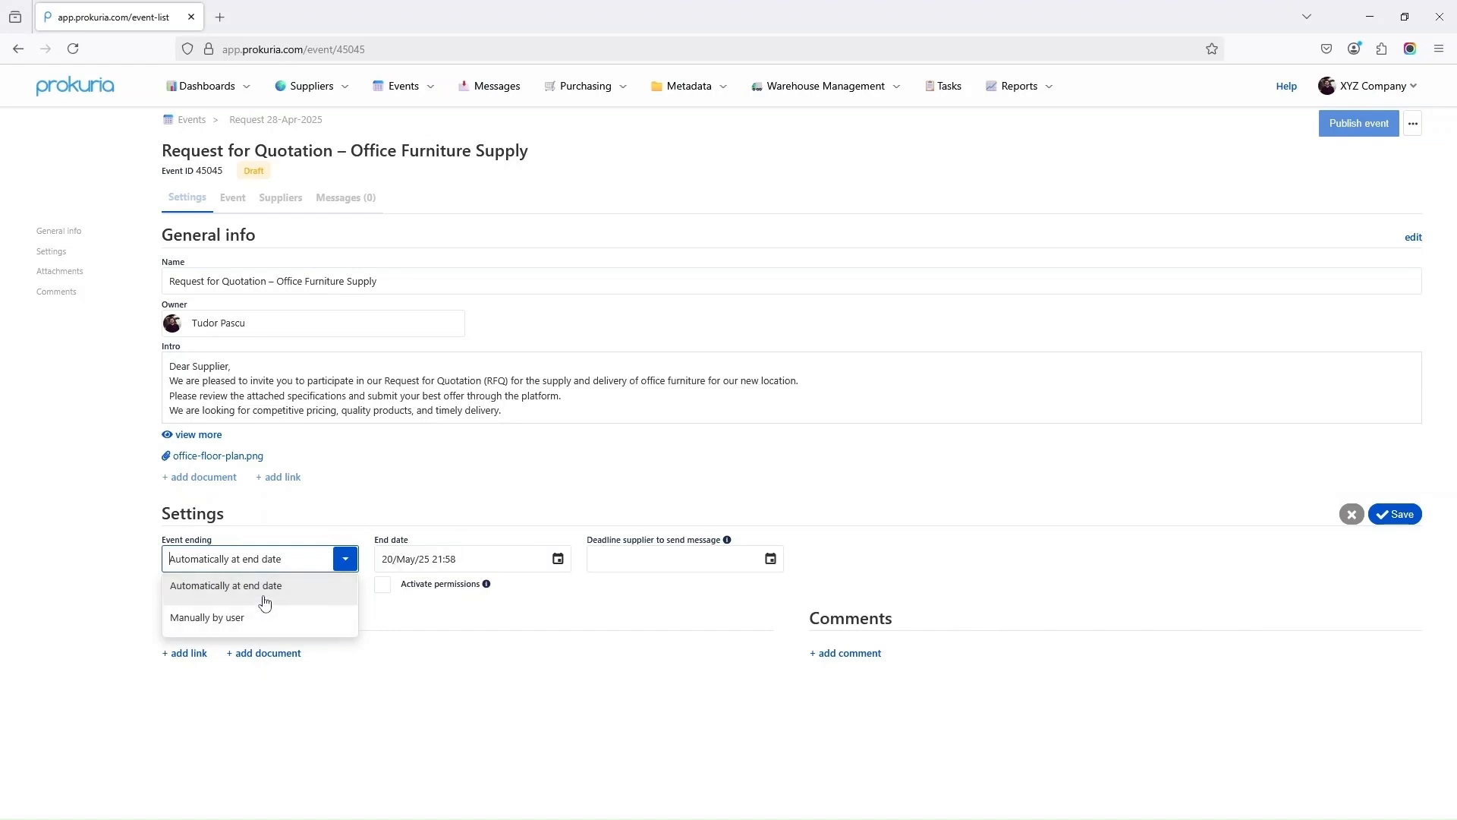
{"action": "left_click", "coordinate": [258, 619]}
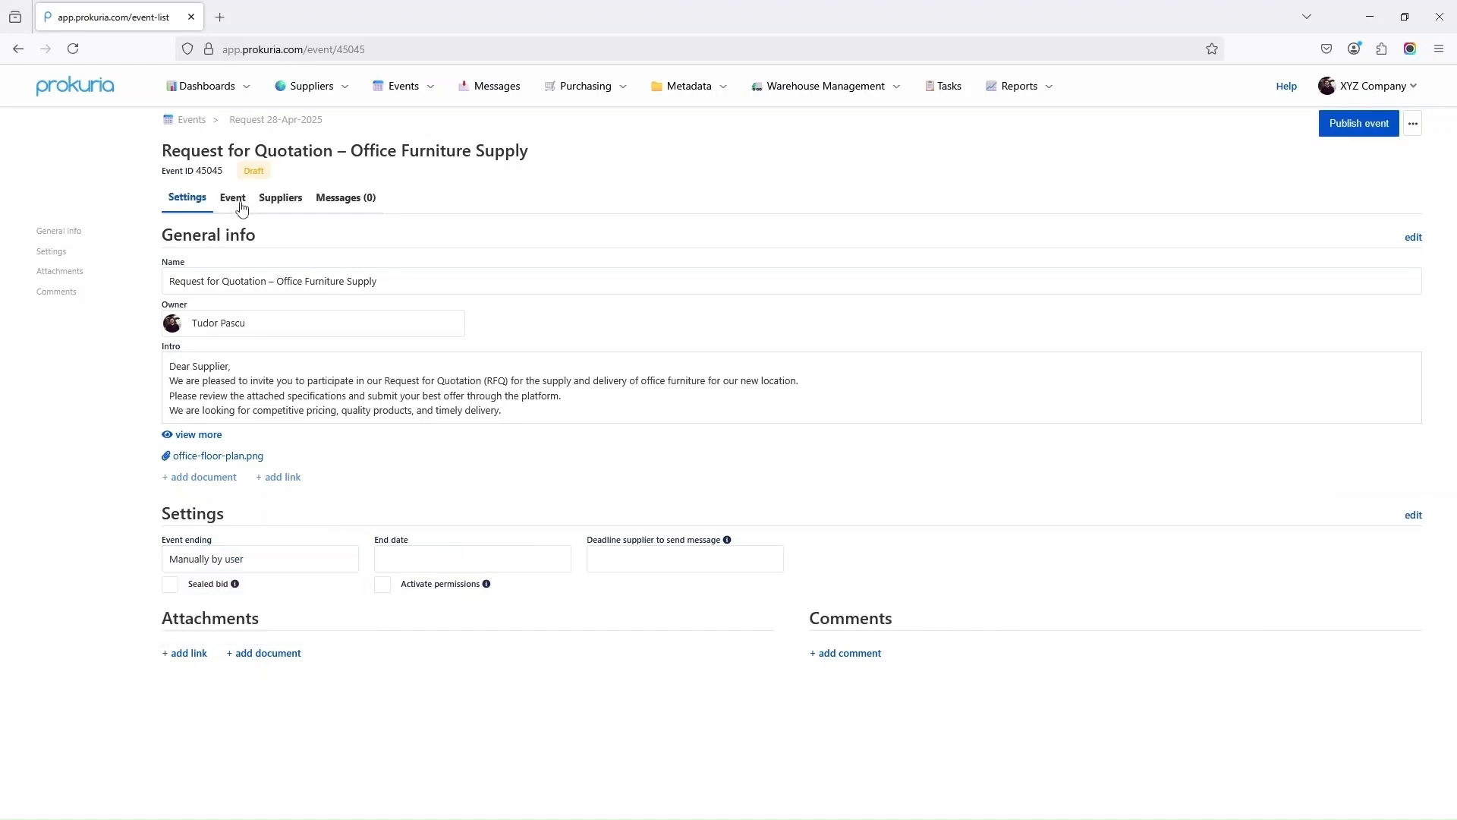
{"action": "left_click", "coordinate": [239, 203]}
Add a Price sheets section to the event, leaving the item templates unchanged
{"action": "left_click", "coordinate": [778, 262]}
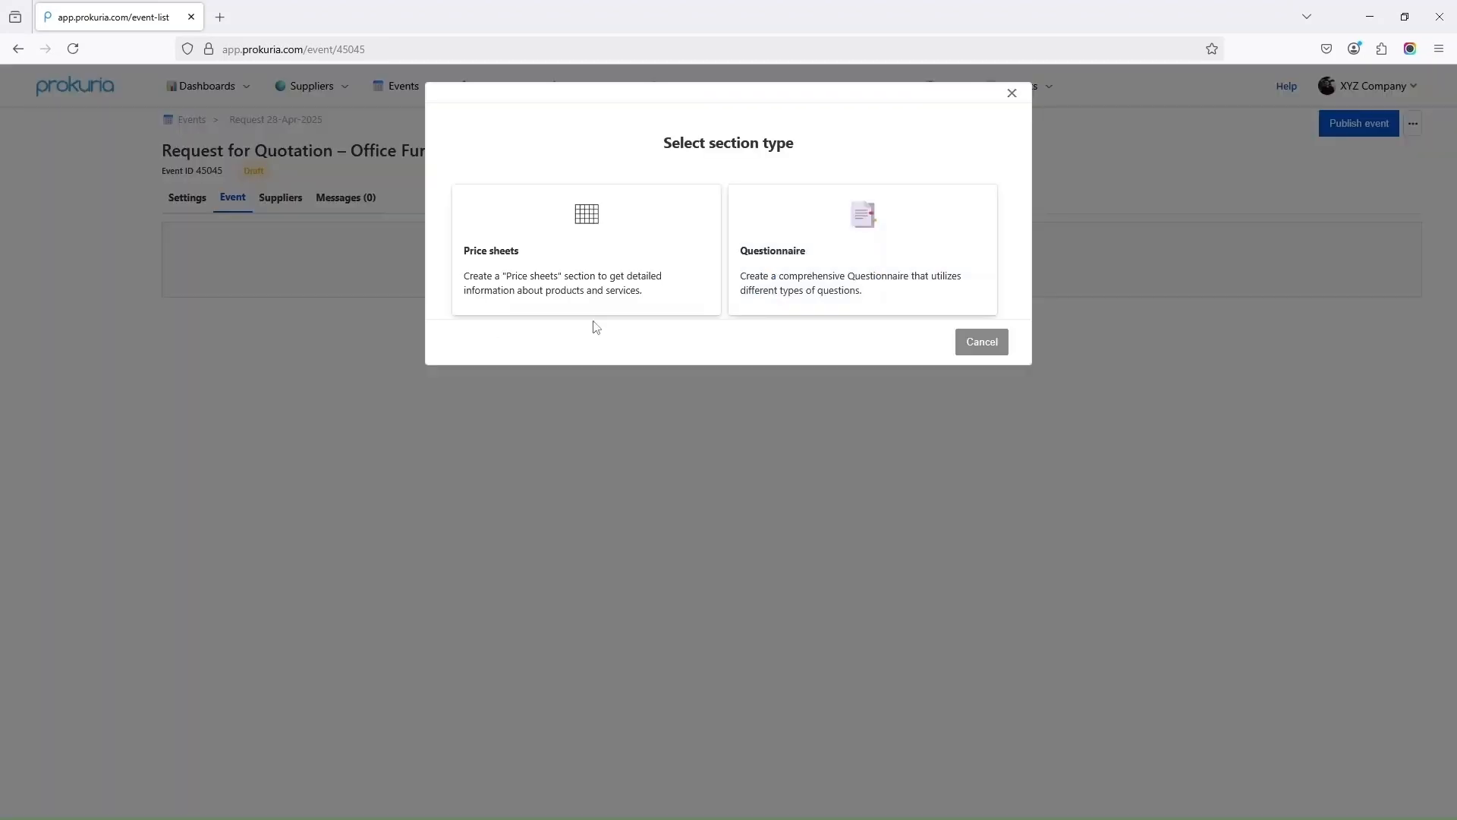
{"action": "left_click", "coordinate": [602, 263]}
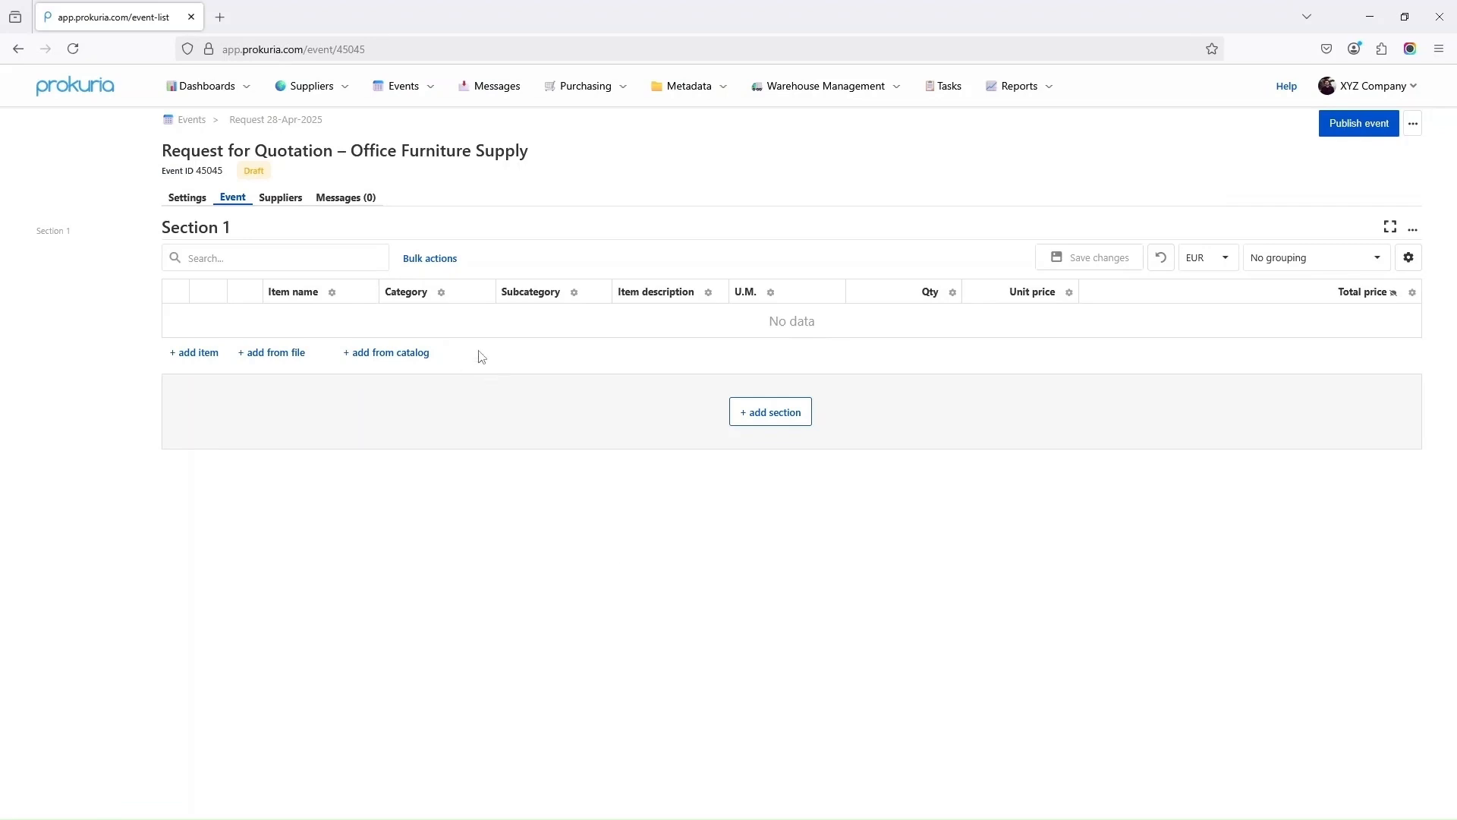
{"action": "left_click", "coordinate": [1409, 258]}
{"action": "left_click", "coordinate": [1363, 403]}
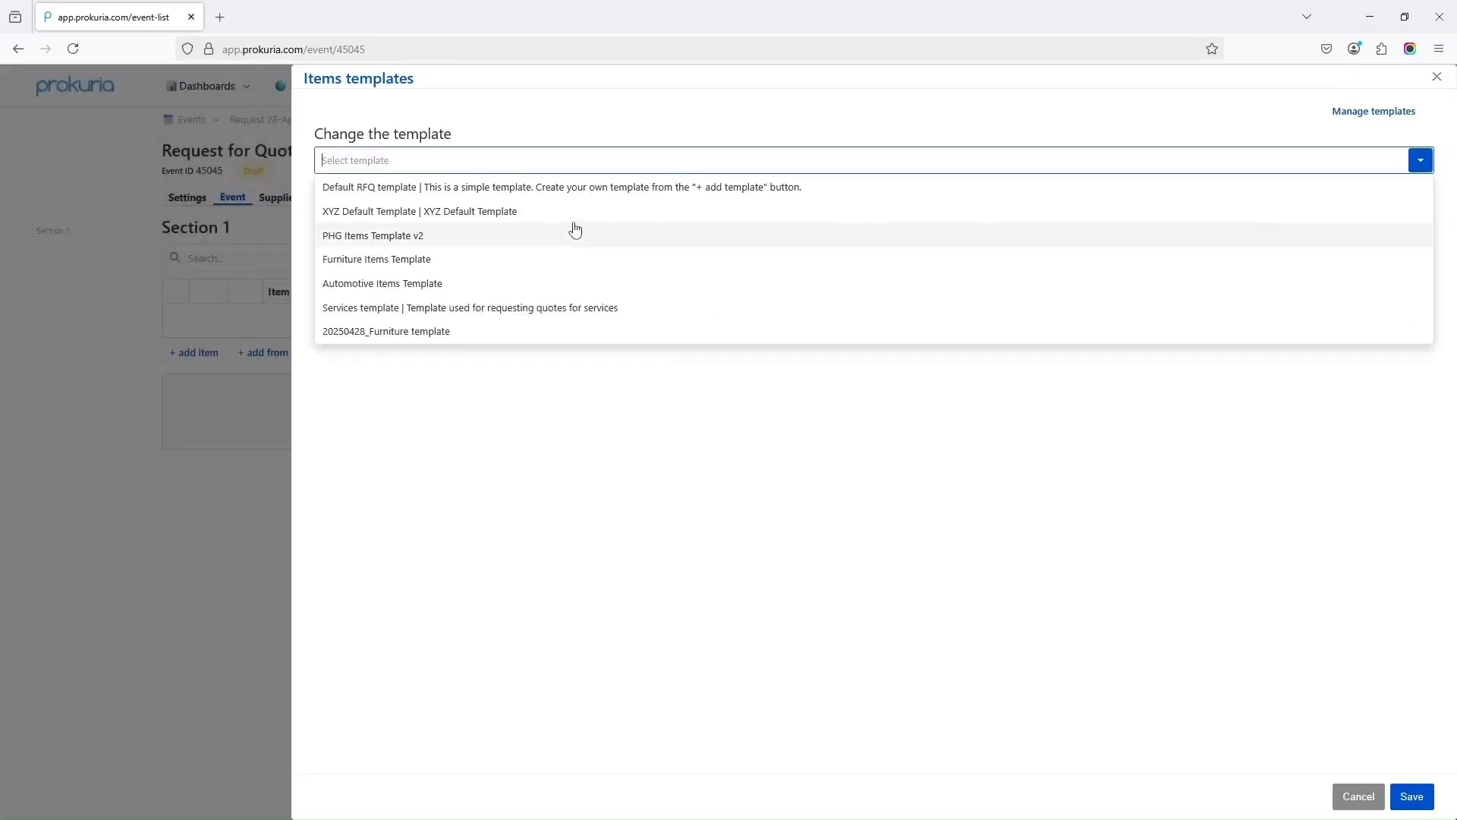
{"action": "left_click", "coordinate": [1358, 796]}
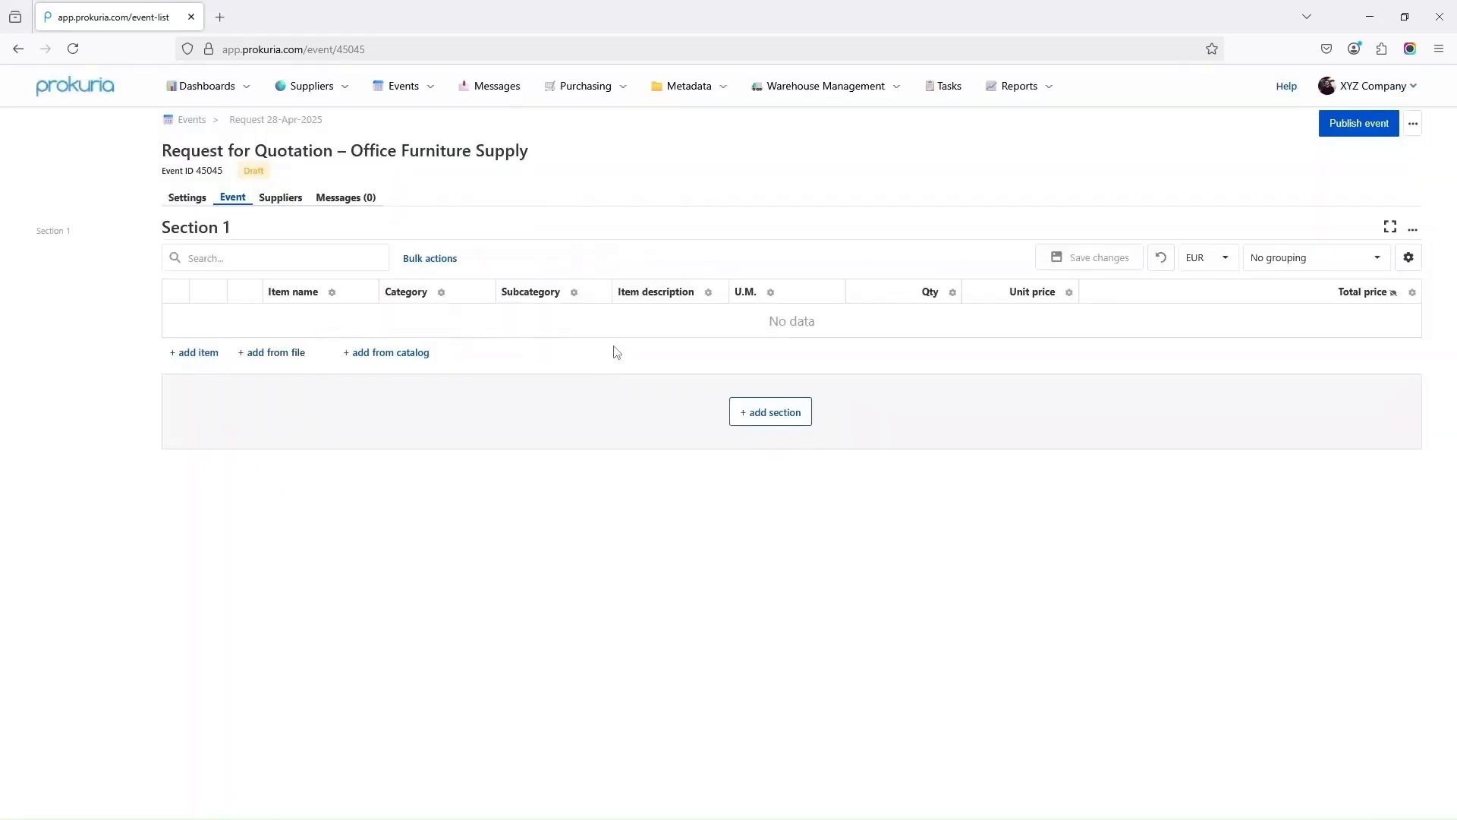
Rename Section 1 to 'Chairs' in its section settings
{"action": "left_click", "coordinate": [1414, 229]}
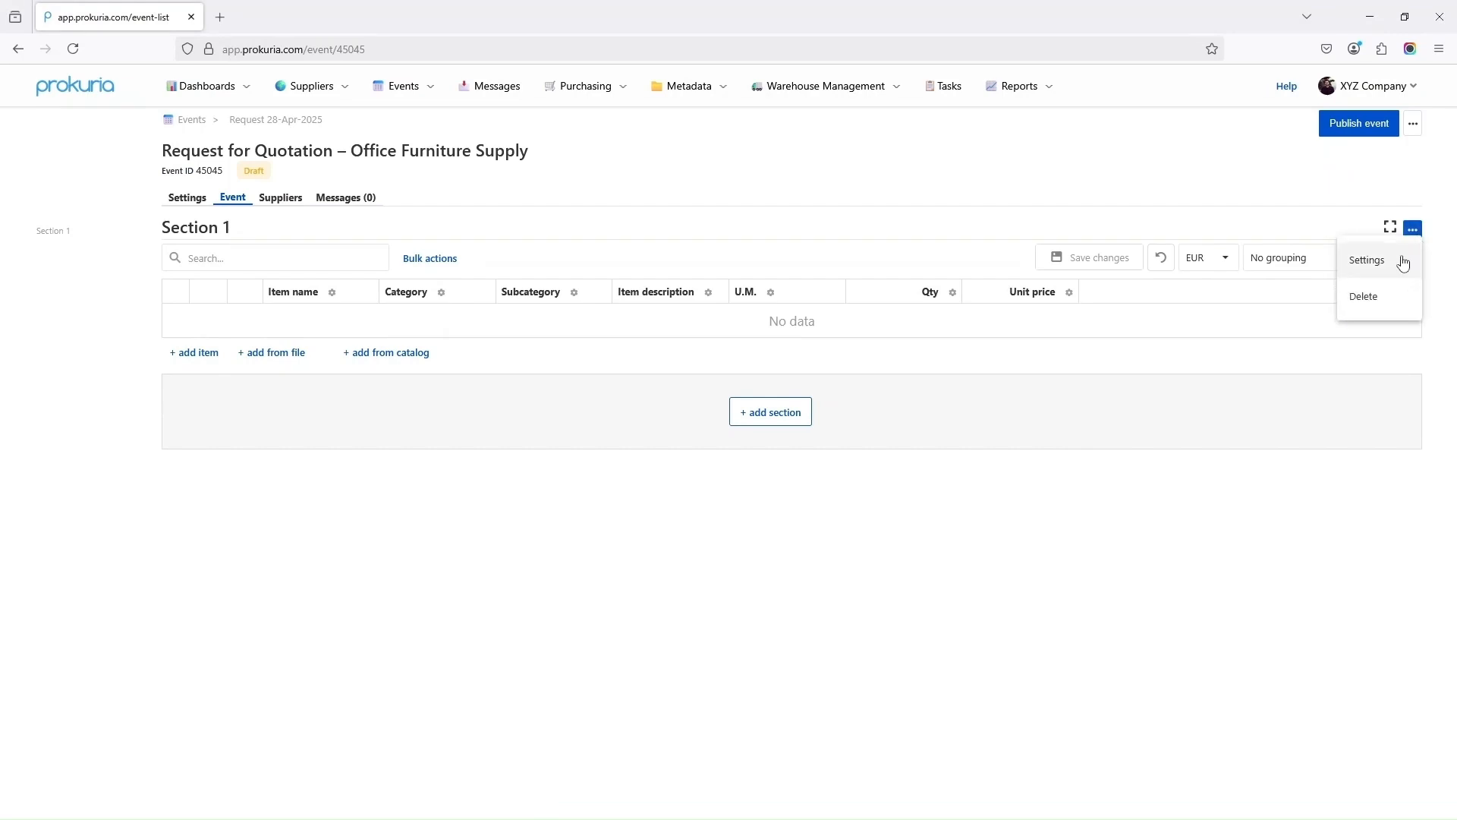
{"action": "left_click", "coordinate": [1402, 258]}
{"action": "triple_click", "coordinate": [486, 139]}
{"action": "type", "text": "Chairs"}
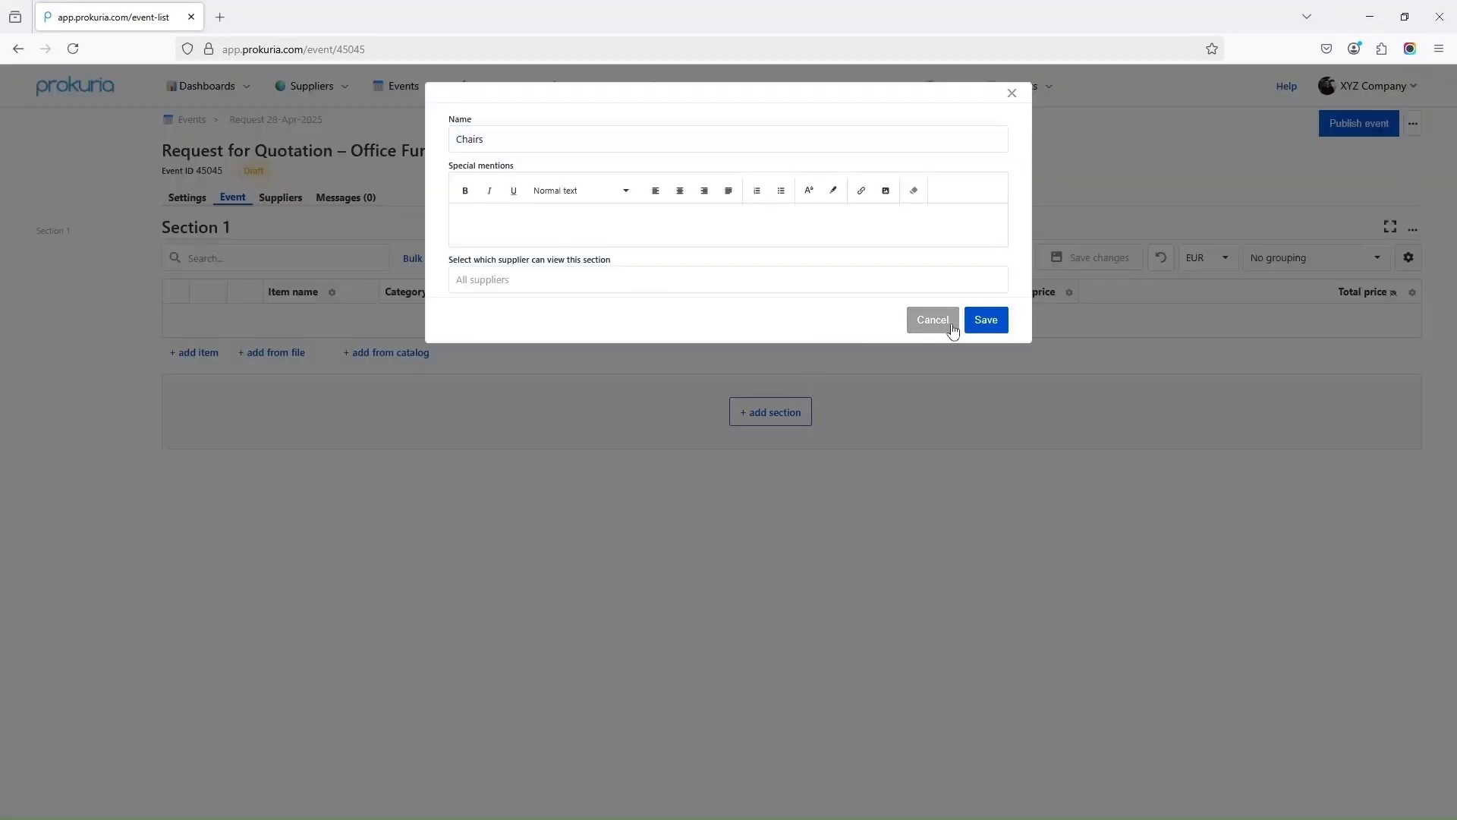
{"action": "left_click", "coordinate": [986, 319]}
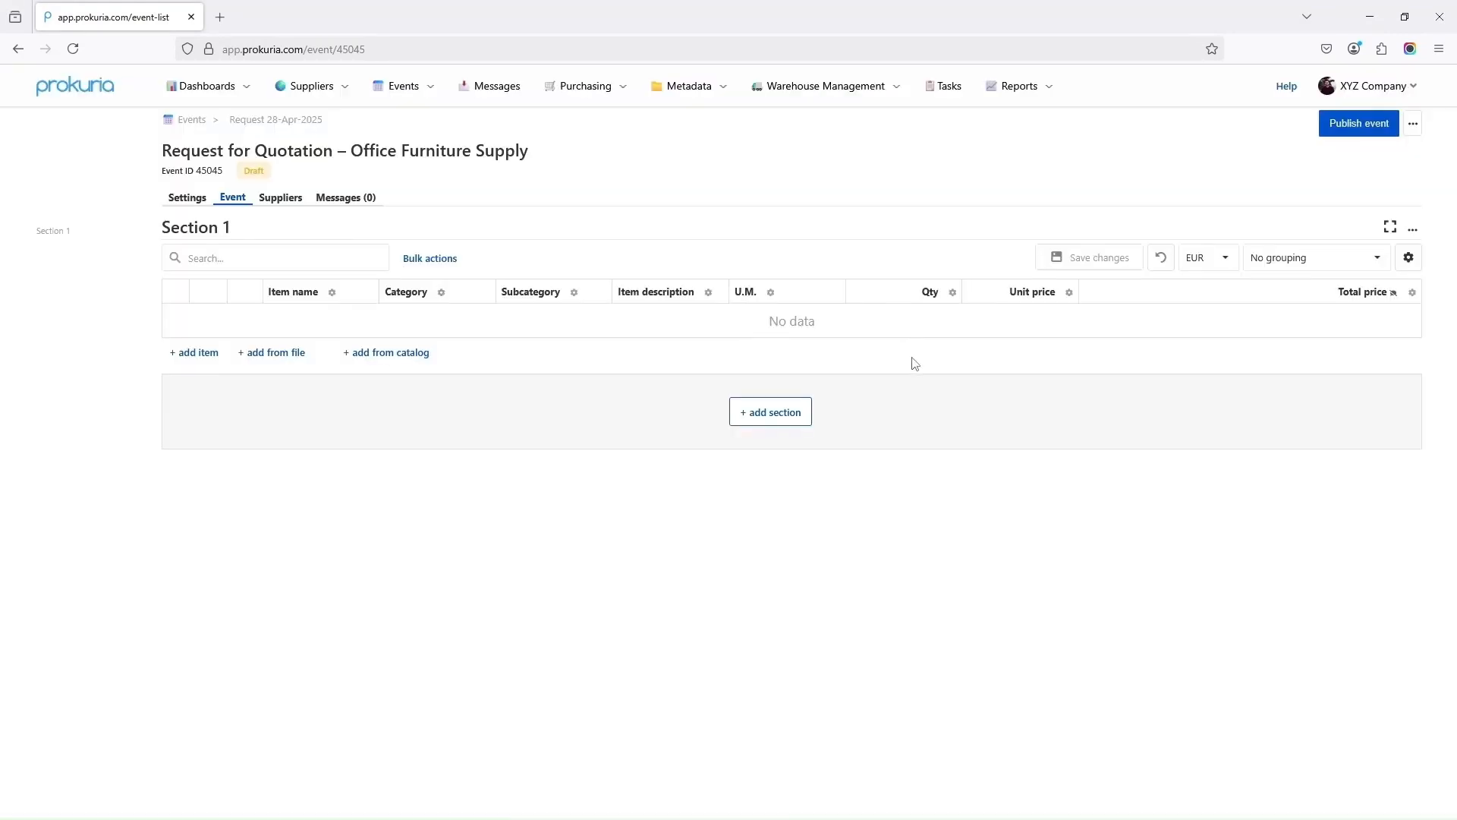
Fill Chairs with Reclining Chair, 360 Adjustable Chair, Kitchen Chair and Terrace Chair rows, and save
{"action": "left_click", "coordinate": [194, 353]}
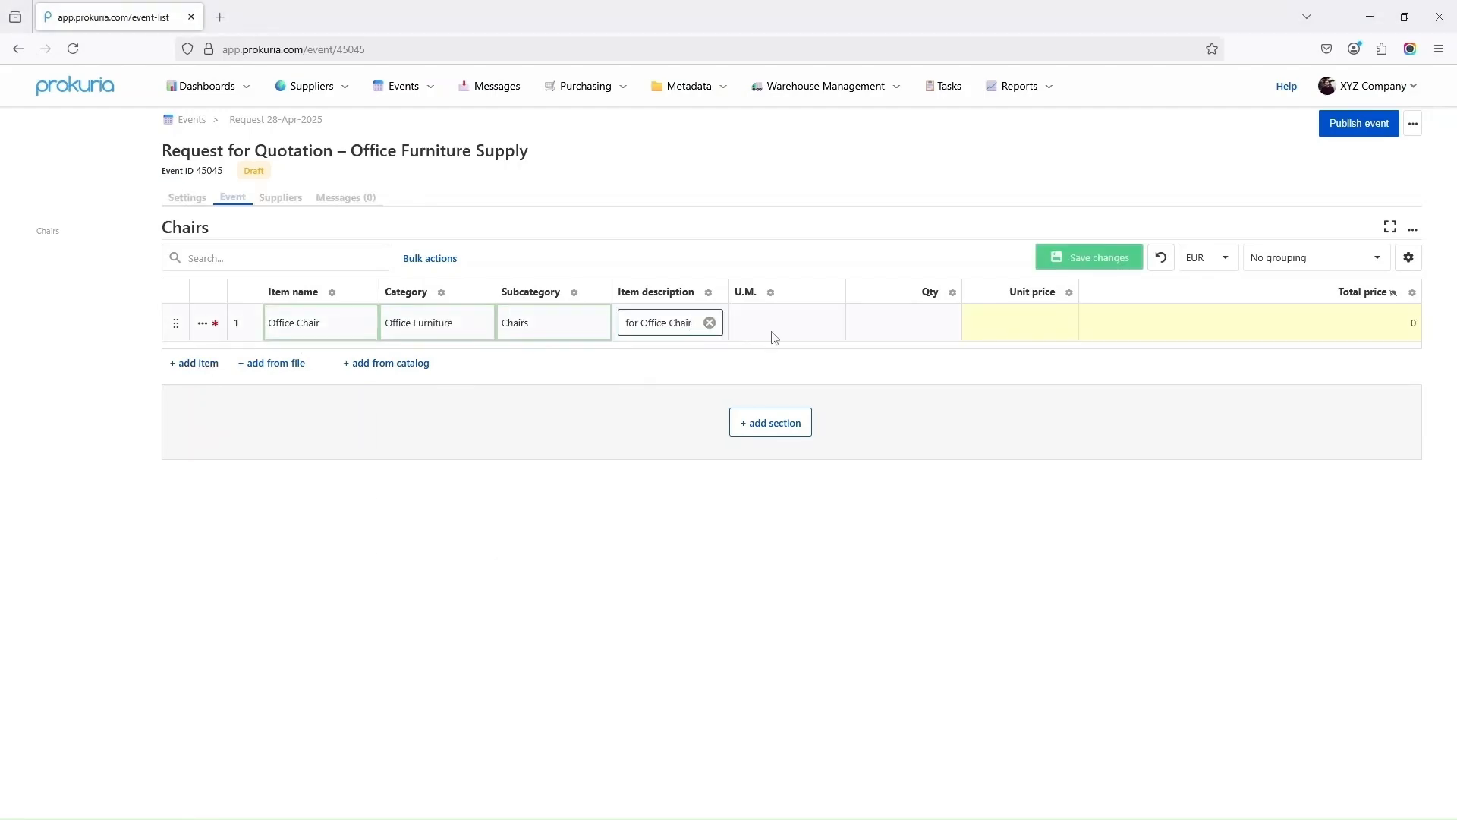
{"action": "left_click", "coordinate": [195, 363]}
{"action": "type", "text": "Reclining Chair"}
{"action": "left_click", "coordinate": [194, 393]}
{"action": "type", "text": "360 Adjustable Chair"}
{"action": "left_click", "coordinate": [194, 424]}
{"action": "type", "text": "Kitchen Chair"}
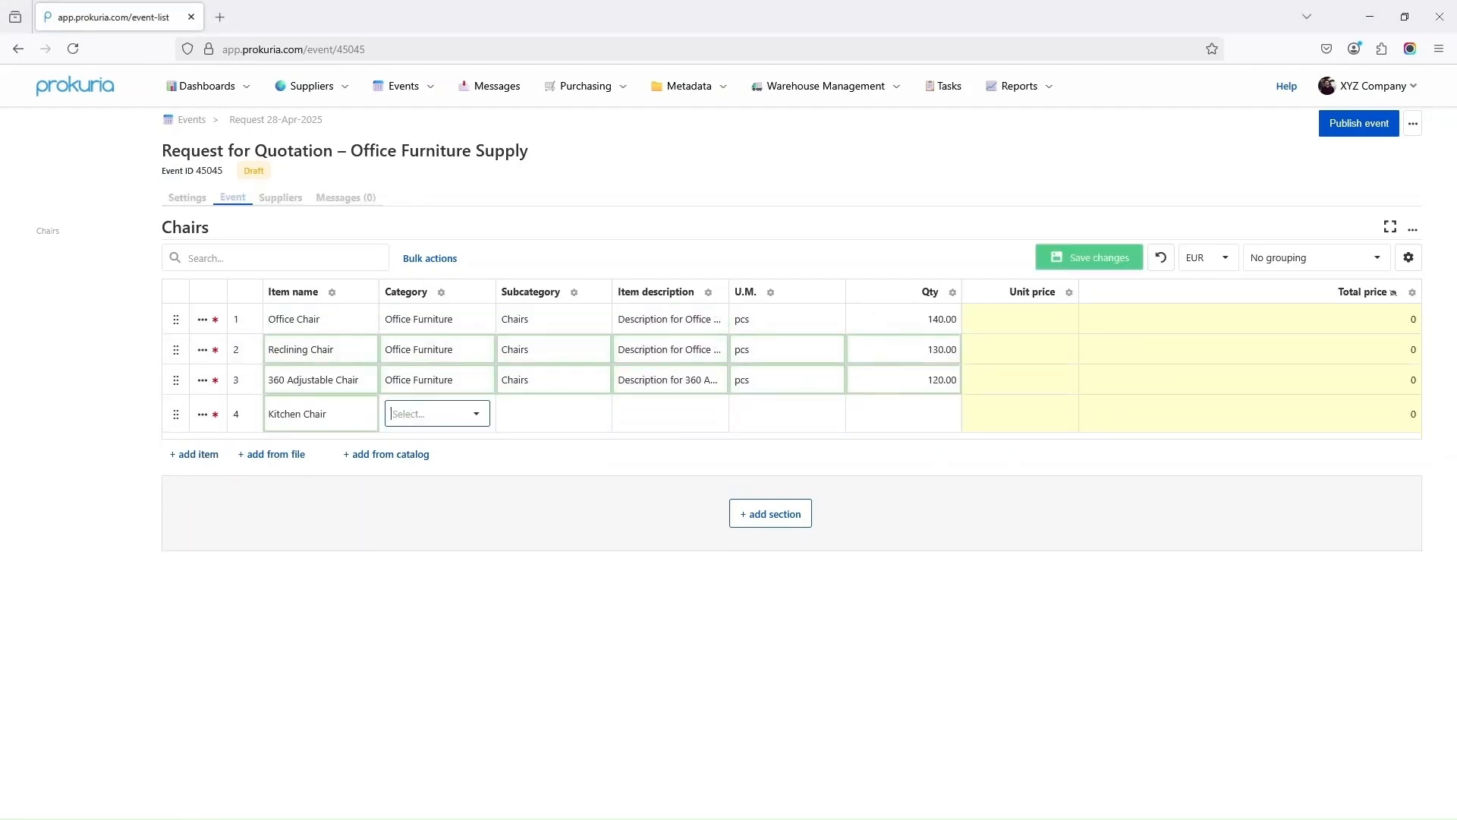
{"action": "left_click", "coordinate": [194, 454]}
{"action": "left_click", "coordinate": [337, 441]}
{"action": "type", "text": "Terrace Chair"}
{"action": "left_click", "coordinate": [1089, 257]}
{"action": "left_click_drag", "start_coordinate": [729, 293], "coordinate": [822, 295]}
{"action": "left_click", "coordinate": [771, 537]}
Create a Desks section with Big Desk, Rising Desks and L-shaped Desks, category Office Furniture
{"action": "type", "text": "Desks"}
{"action": "left_click", "coordinate": [986, 319]}
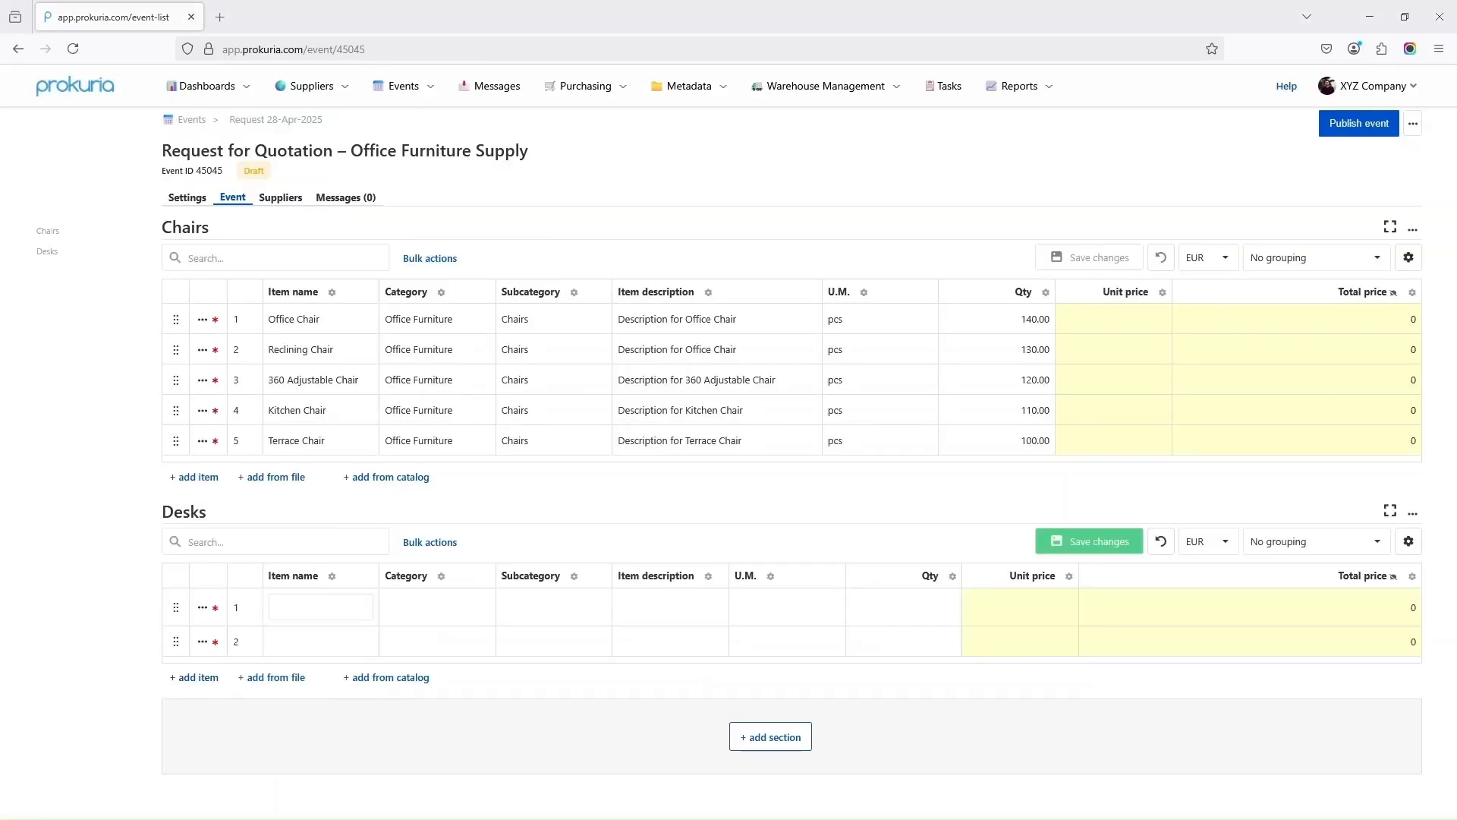
{"action": "type", "text": "Big Desk110Manual Rising Desk"}
{"action": "left_click", "coordinate": [620, 647]}
{"action": "type", "text": "Automatic Rising DeskSmall L-shaped Desk"}
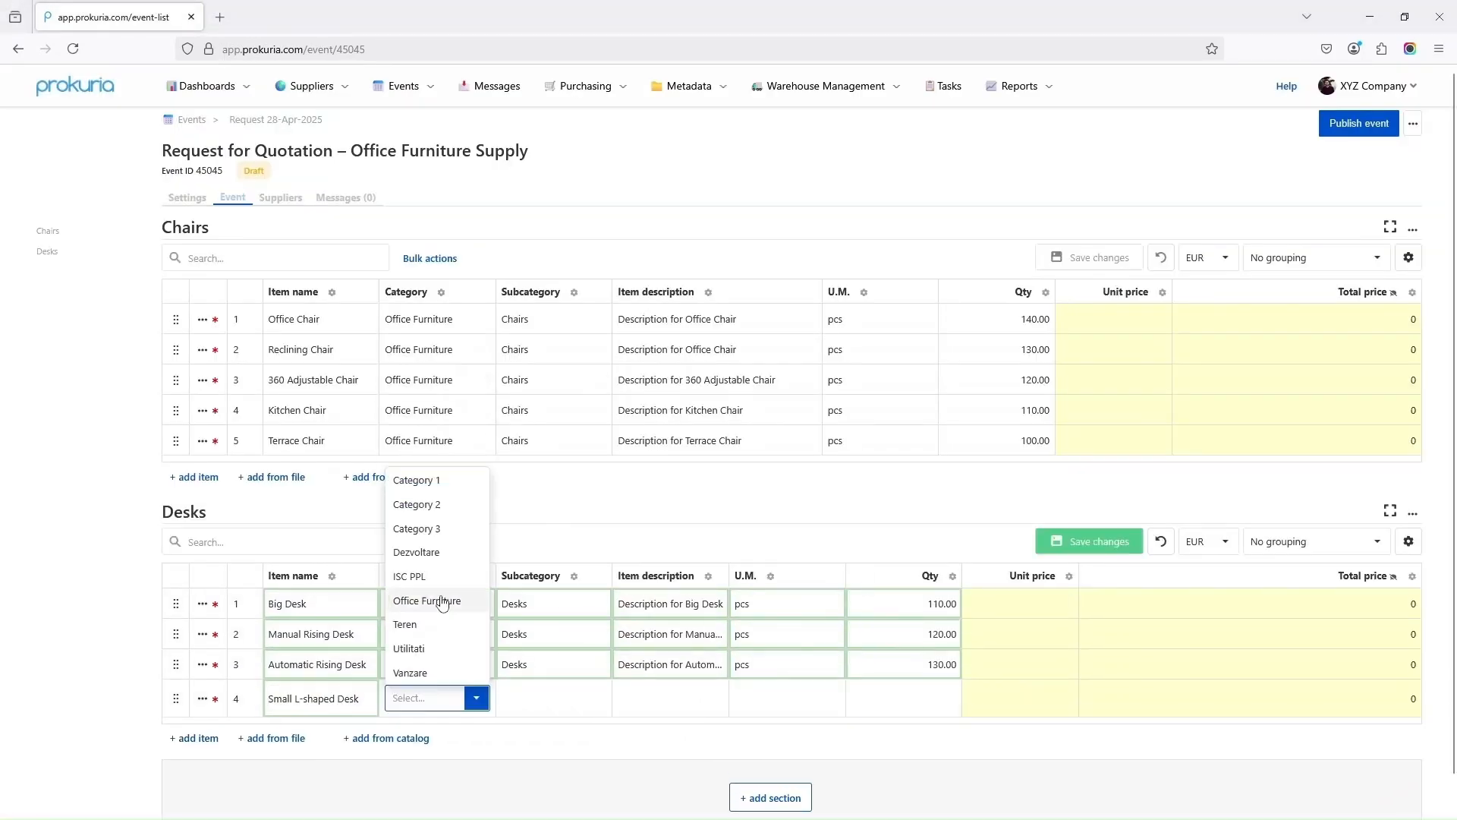
{"action": "left_click", "coordinate": [443, 602]}
{"action": "type", "text": "140"}
{"action": "left_click", "coordinate": [306, 726]}
{"action": "type", "text": "Big L-shaped Desk"}
Add Small Desk with Drawers and Big Desk with Drawers (quantity 160), then save the Desks rows
{"action": "left_click", "coordinate": [194, 761]}
{"action": "type", "text": "Small Desk with Drawers"}
{"action": "left_click", "coordinate": [903, 759]}
{"action": "type", "text": "160Big Desk with Drawers"}
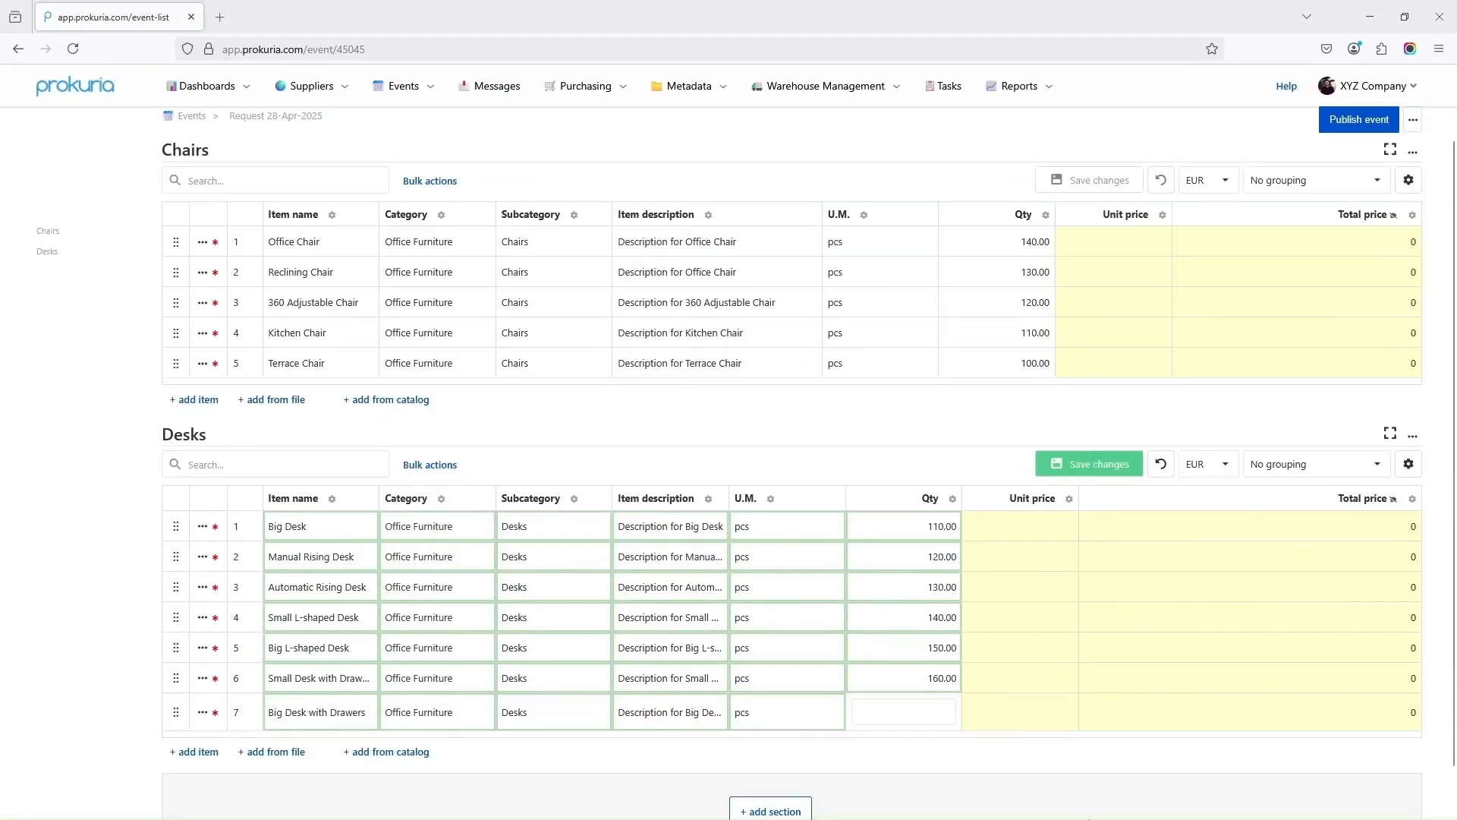
{"action": "left_click_drag", "start_coordinate": [728, 498], "coordinate": [823, 498]}
{"action": "left_click", "coordinate": [1090, 463]}
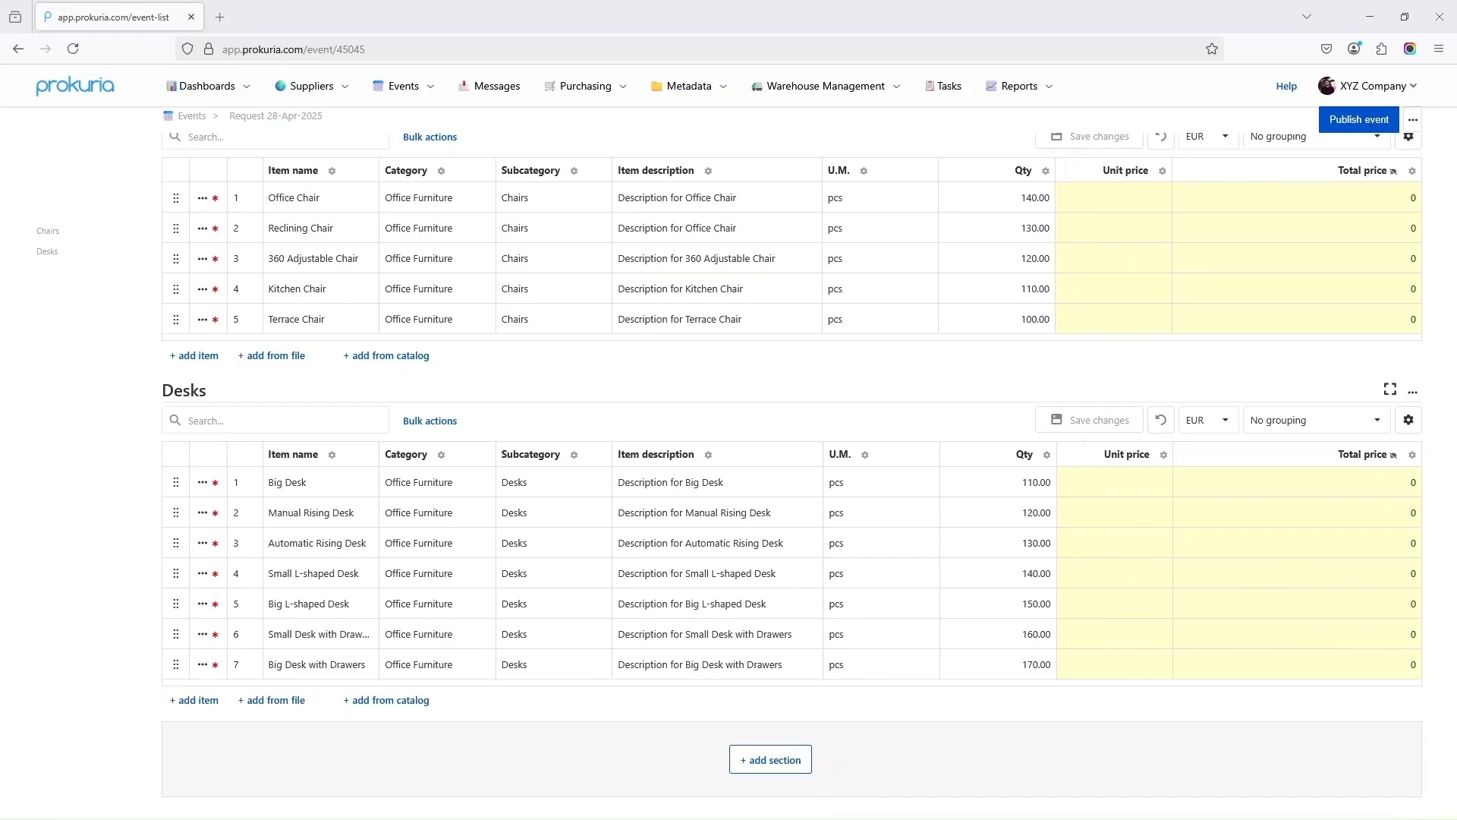
{"action": "left_click", "coordinate": [774, 759]}
Add a questionnaire section and rename it 'Logistics & Compliance'
{"action": "left_click", "coordinate": [883, 271]}
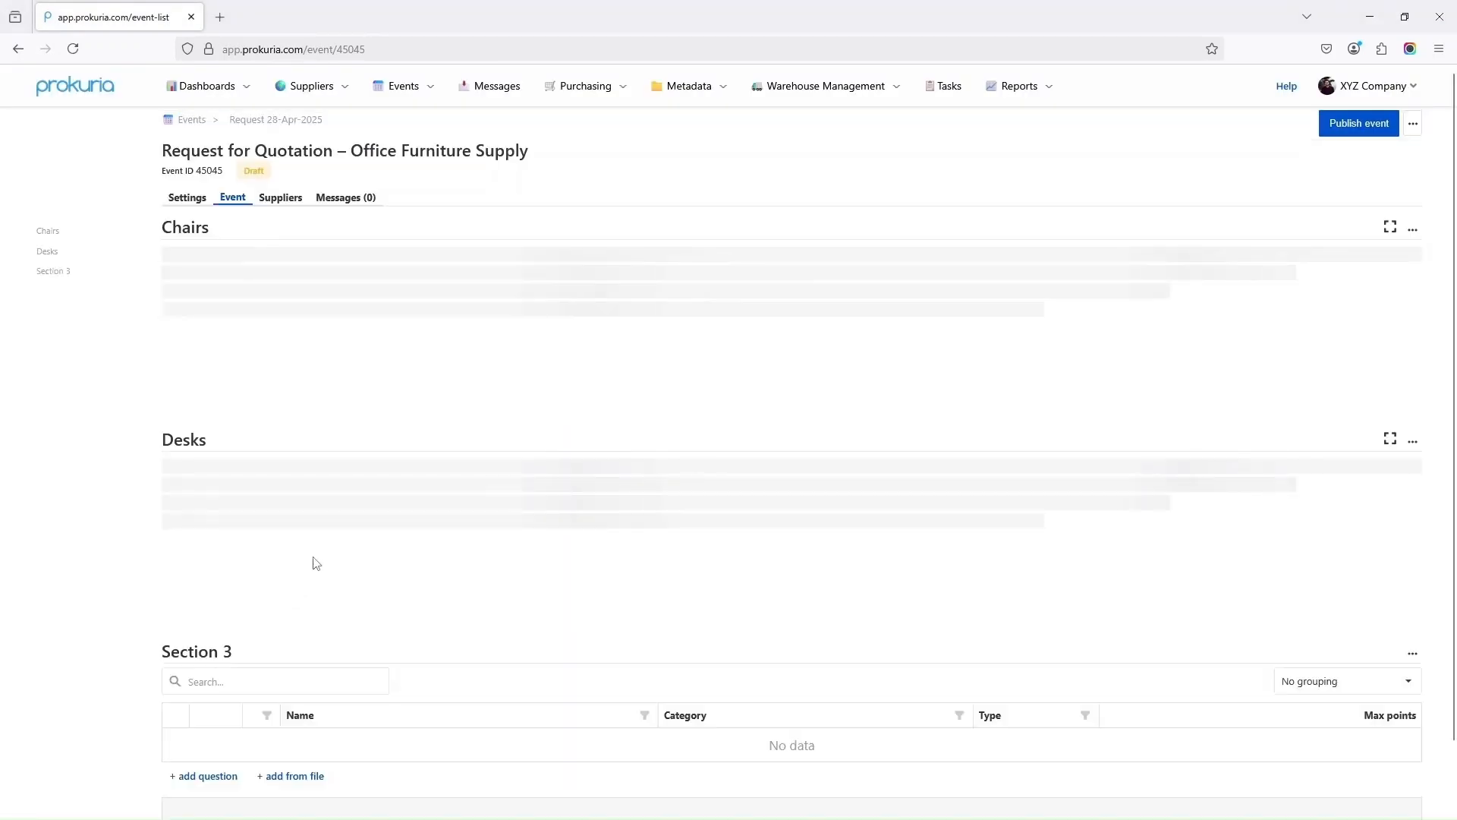
{"action": "left_click", "coordinate": [1414, 580]}
{"action": "left_click", "coordinate": [1387, 607]}
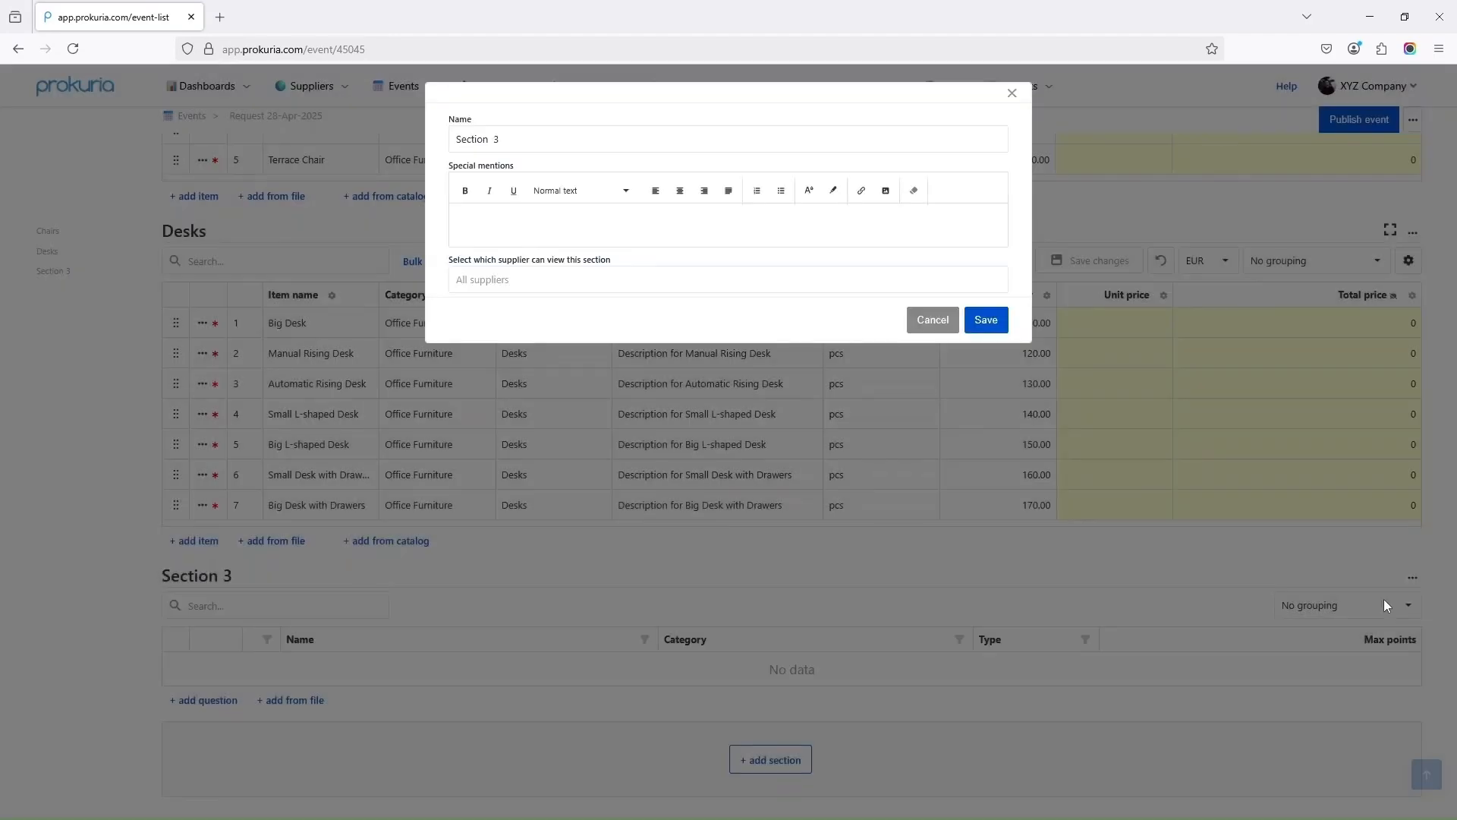
{"action": "triple_click", "coordinate": [489, 139]}
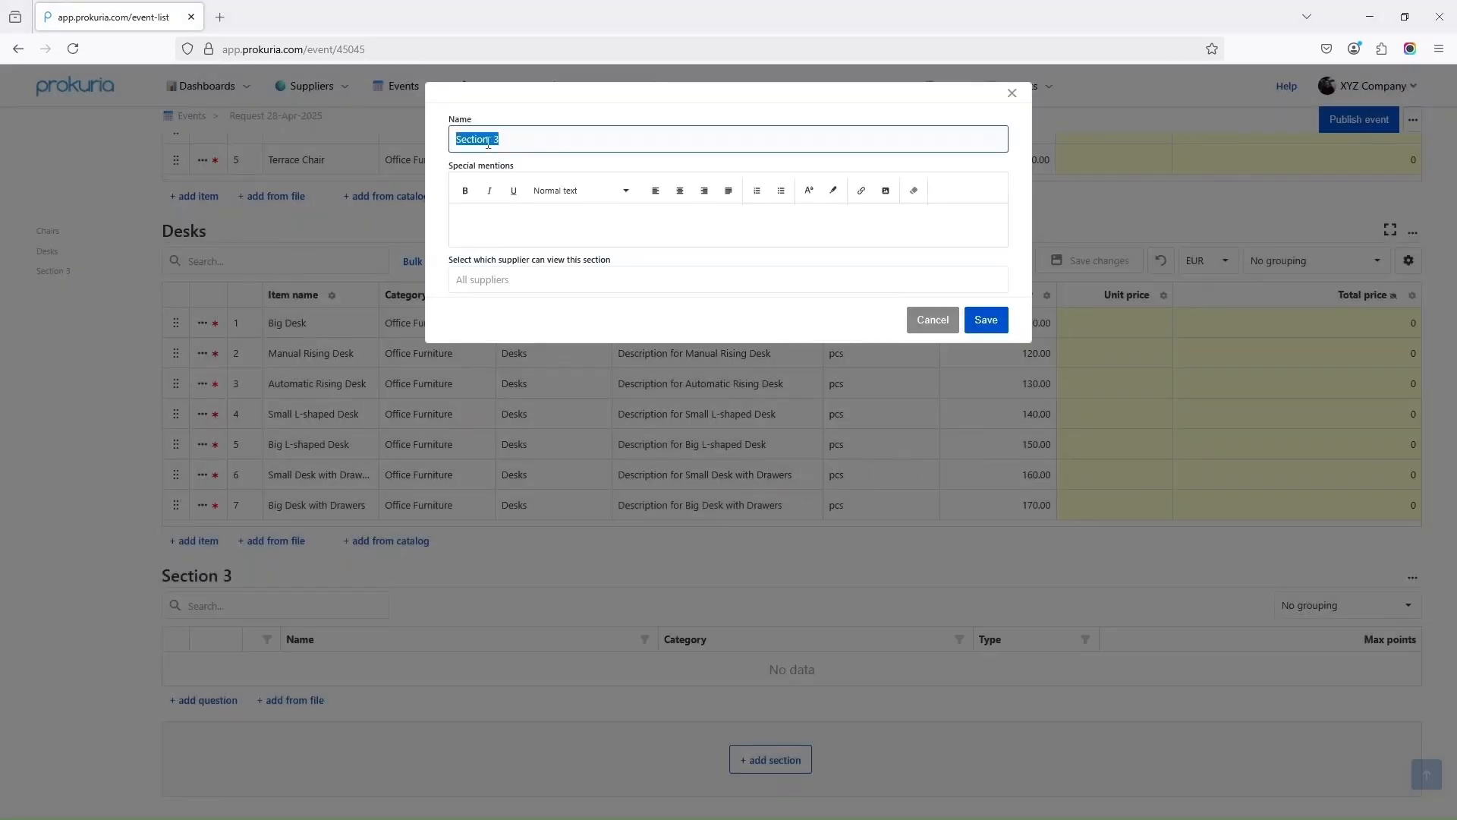
{"action": "type", "text": "Logistics & Compliance"}
{"action": "left_click", "coordinate": [986, 320]}
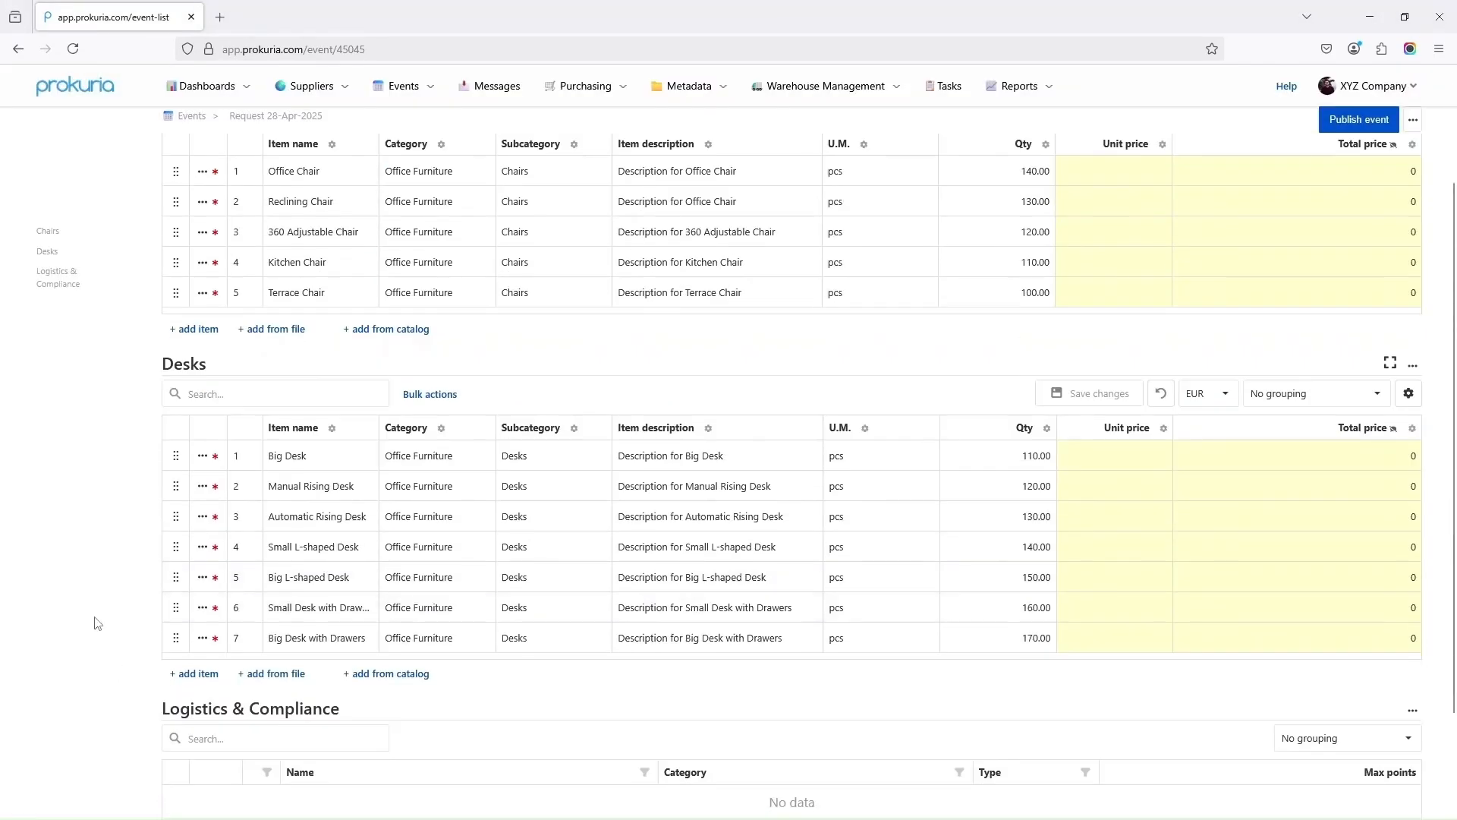
Re-enter the reverted section name 'Logistics & Compliance' and save it again
{"action": "left_click", "coordinate": [1414, 579]}
{"action": "left_click", "coordinate": [1377, 608]}
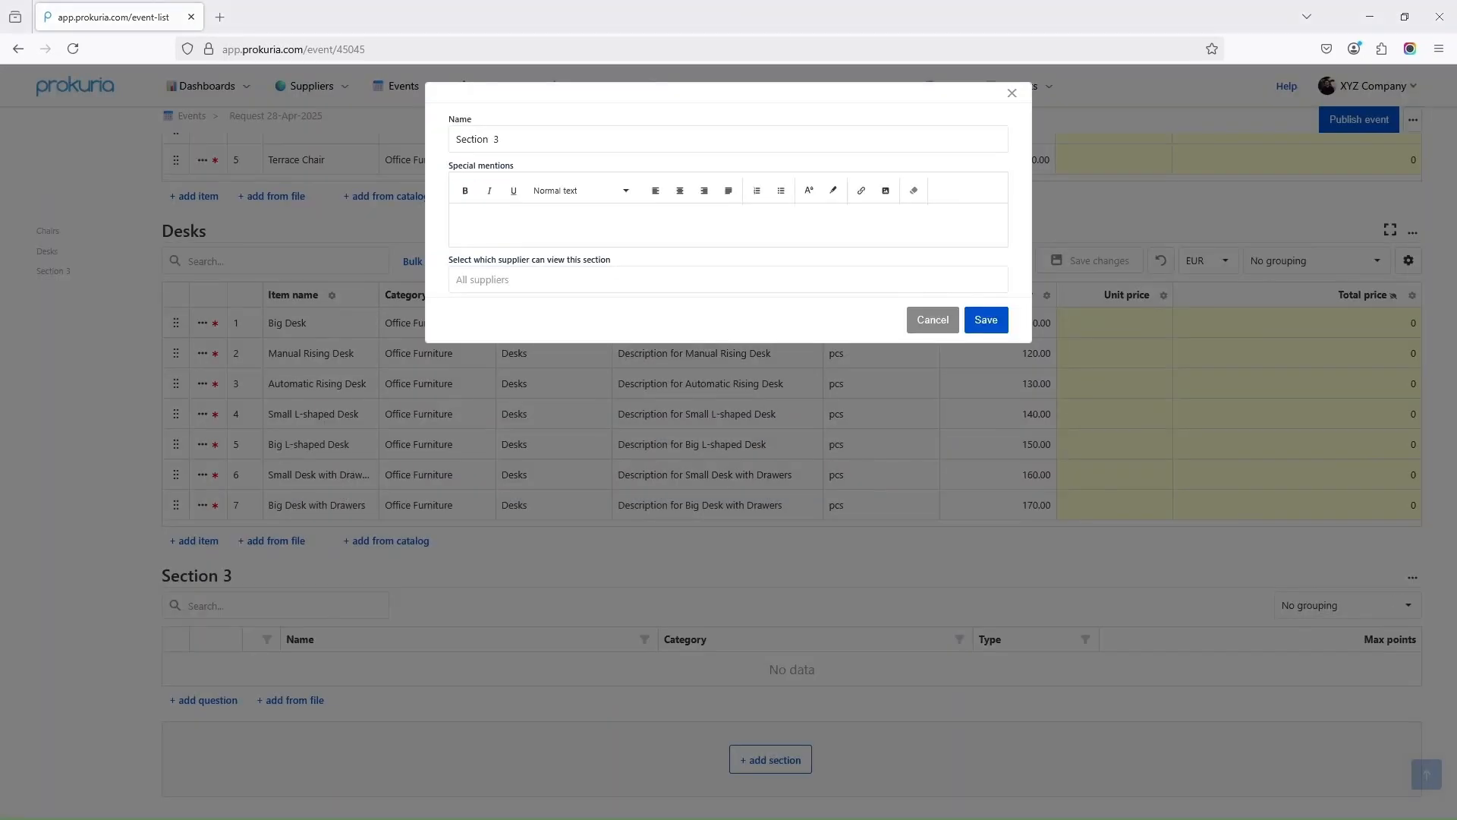
{"action": "left_click", "coordinate": [491, 139]}
{"action": "key", "text": "ctrl+a"}
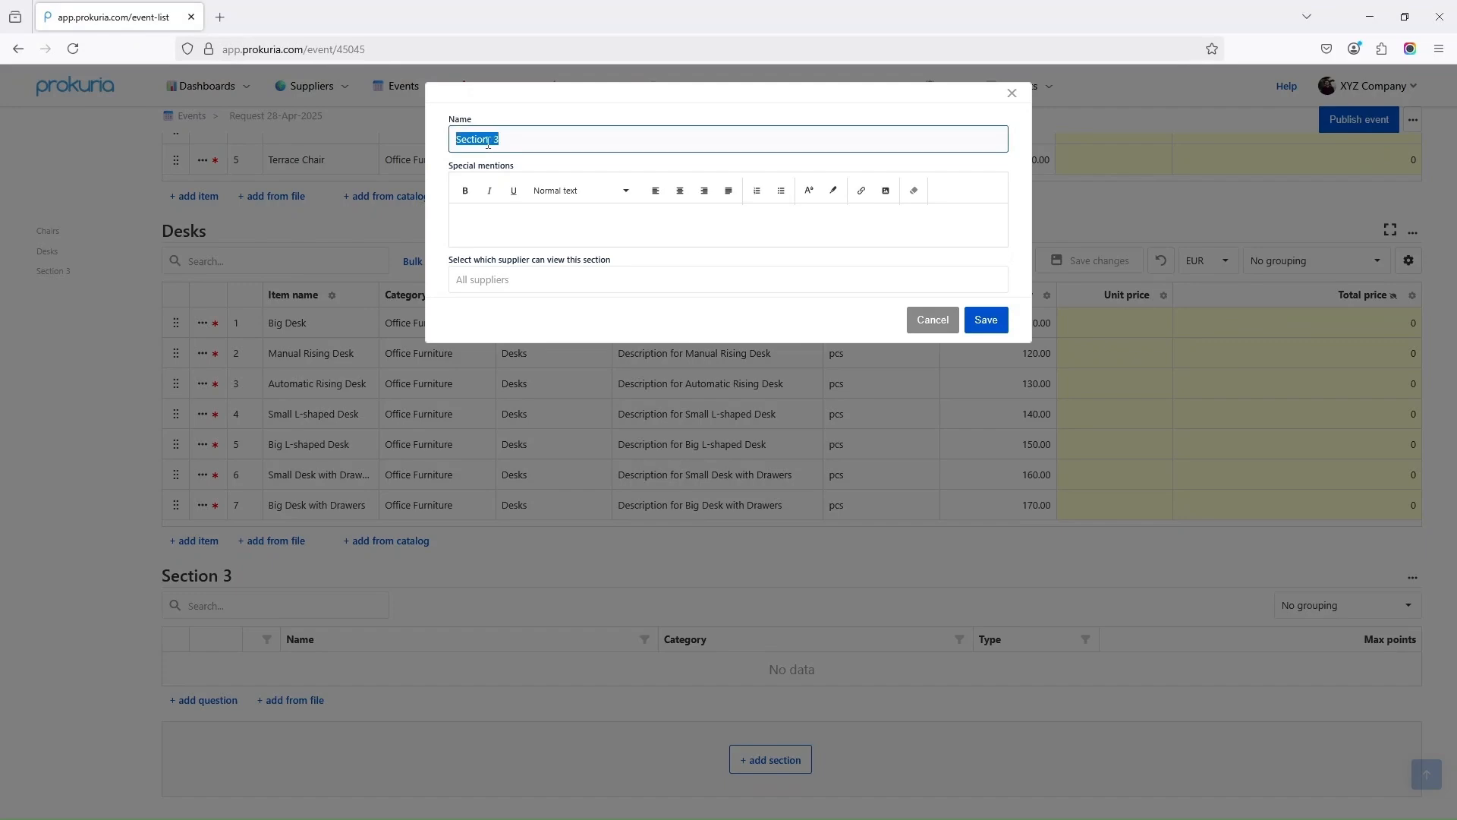
{"action": "type", "text": "Logistics & Compliance"}
{"action": "left_click", "coordinate": [983, 336]}
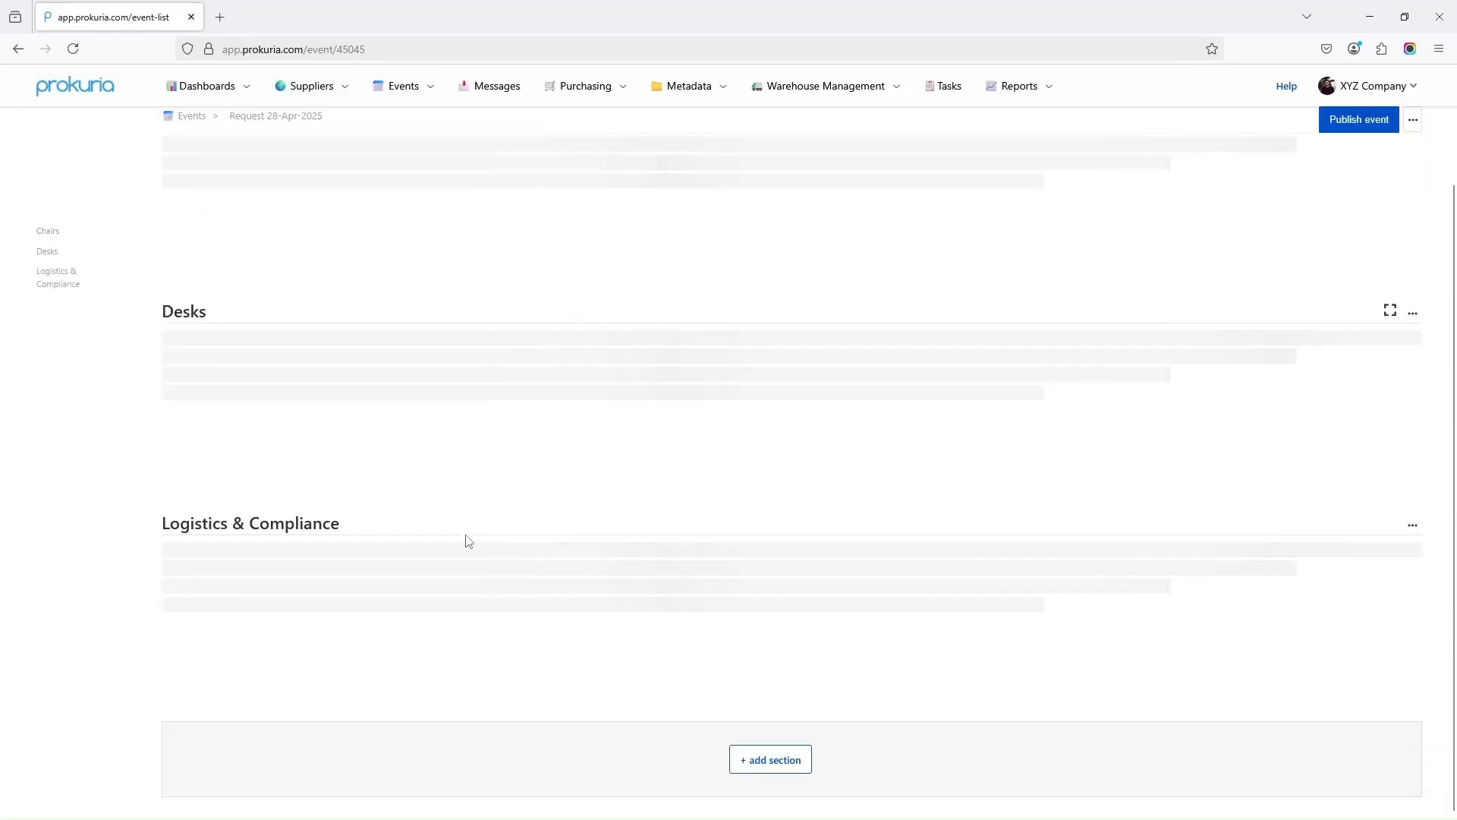
{"action": "scroll", "coordinate": [327, 579], "scroll_direction": "down", "scroll_amount": 5}
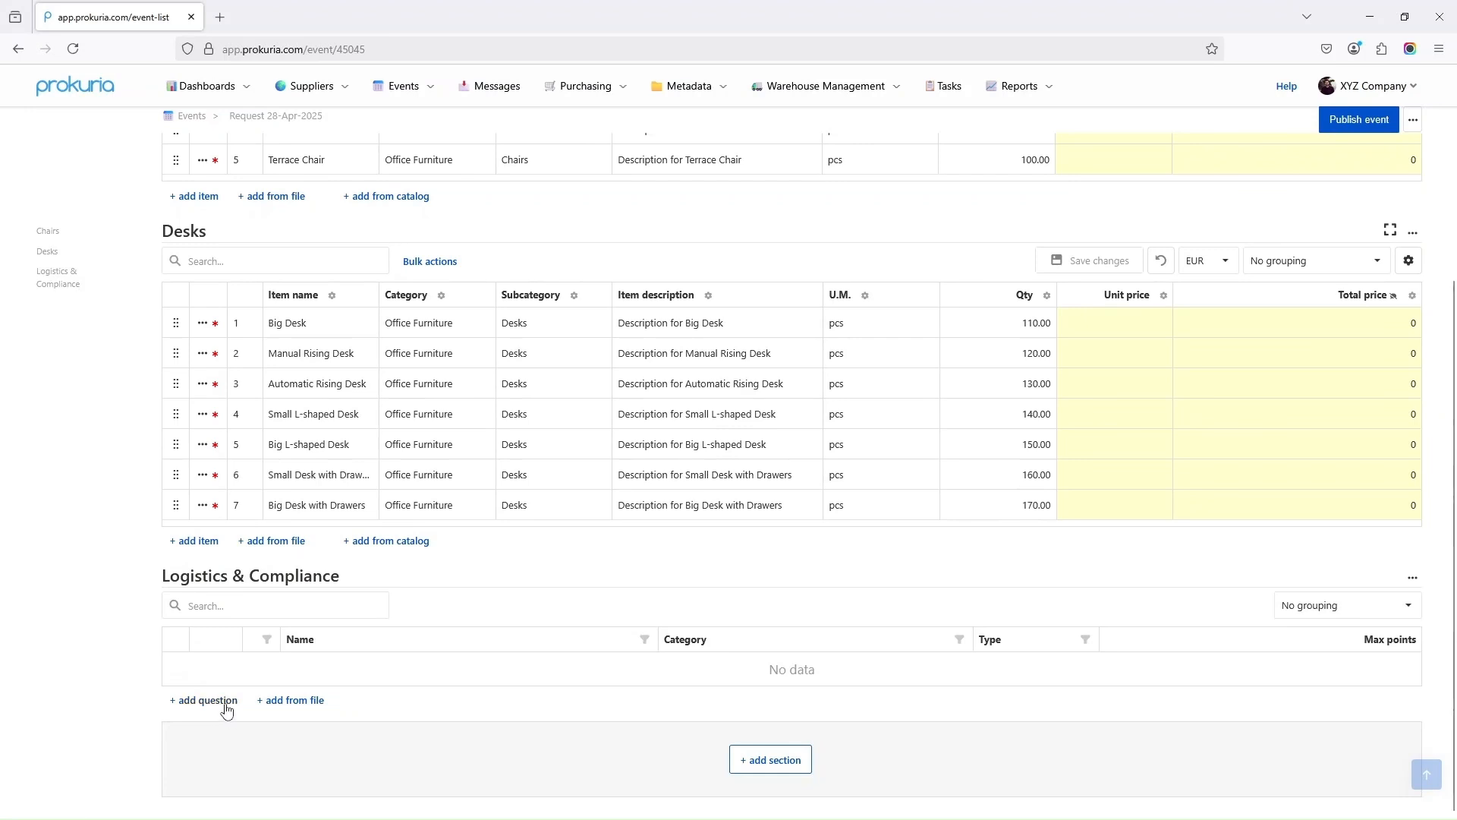
Add the delivery cost question to Logistics & Compliance and fill in its category
{"action": "left_click", "coordinate": [224, 705]}
{"action": "left_click", "coordinate": [400, 137]}
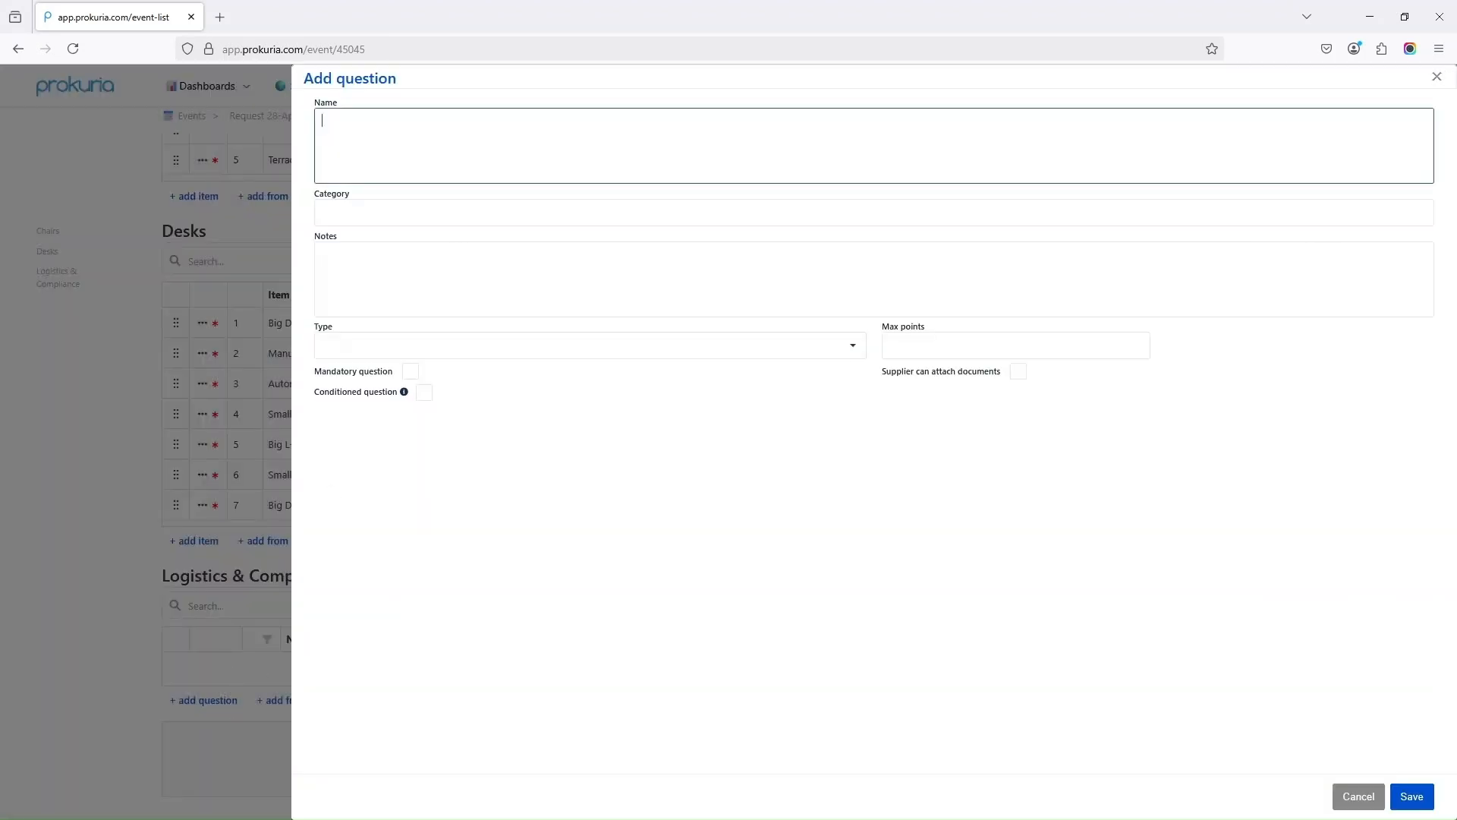
{"action": "key", "text": "alt+Tab"}
{"action": "left_click", "coordinate": [387, 117]}
{"action": "type", "text": "What is the delivery cost per KM?"}
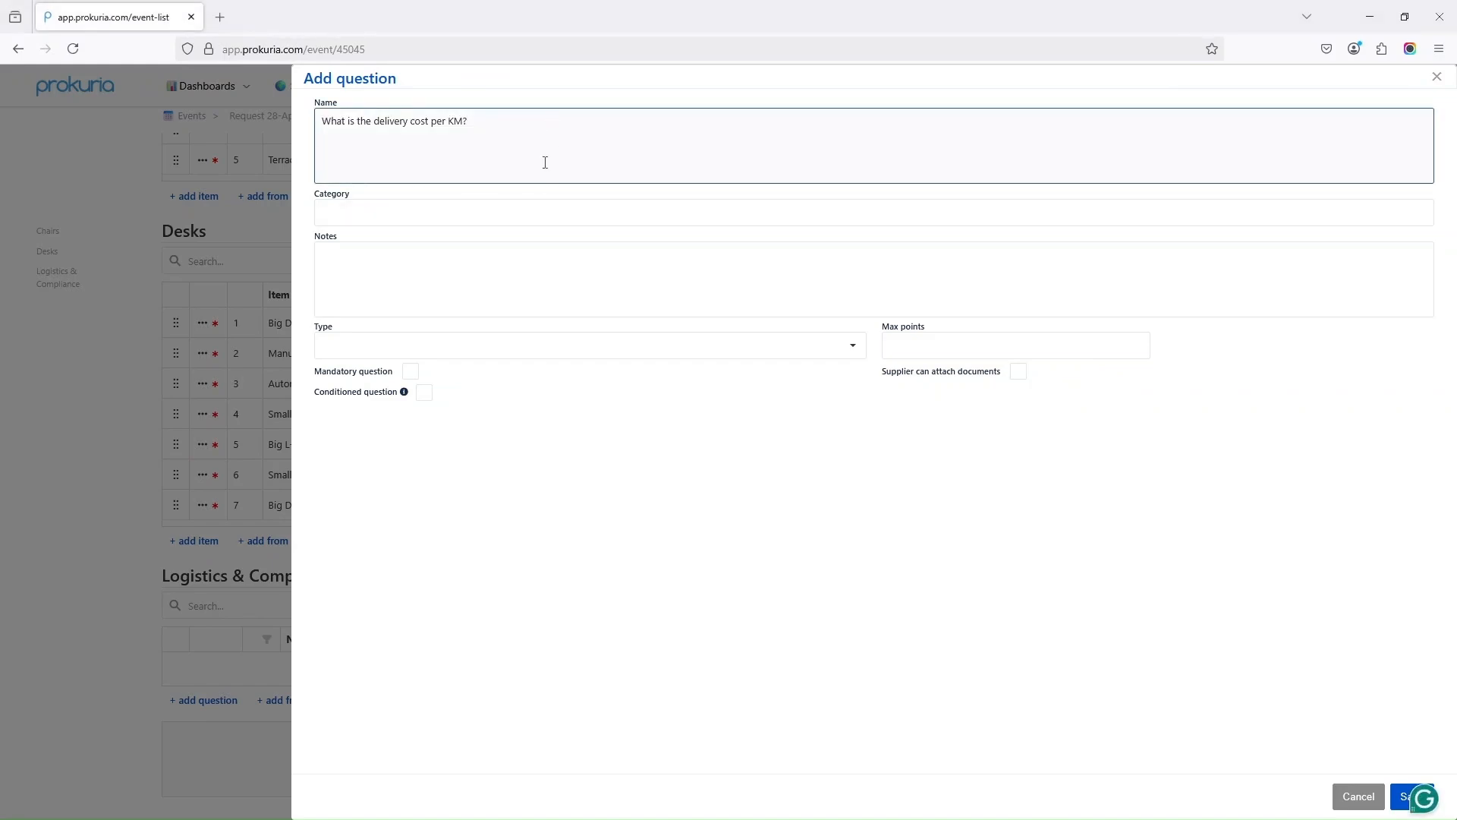
{"action": "left_click", "coordinate": [785, 571]}
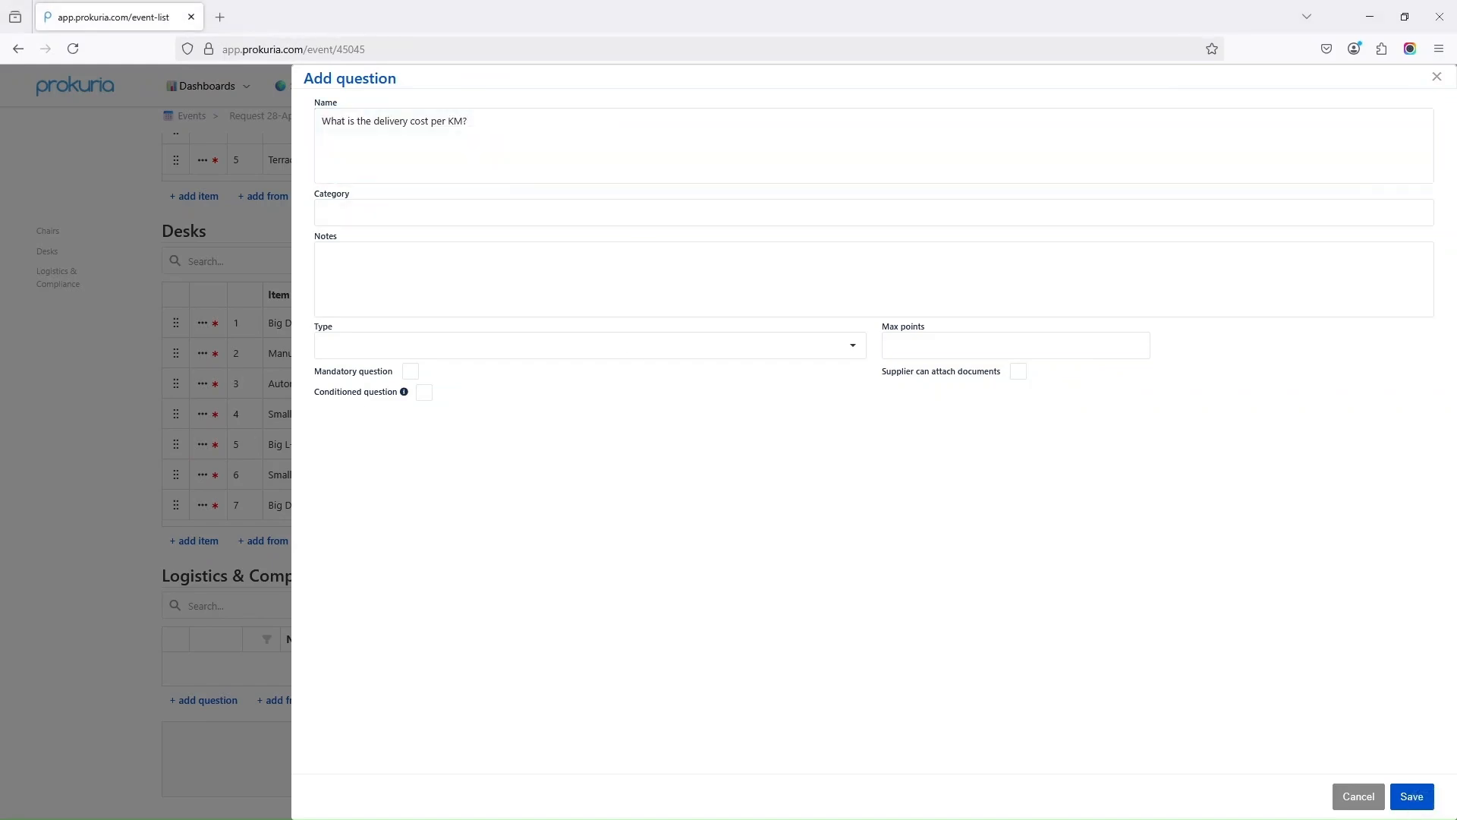
{"action": "left_click", "coordinate": [347, 214]}
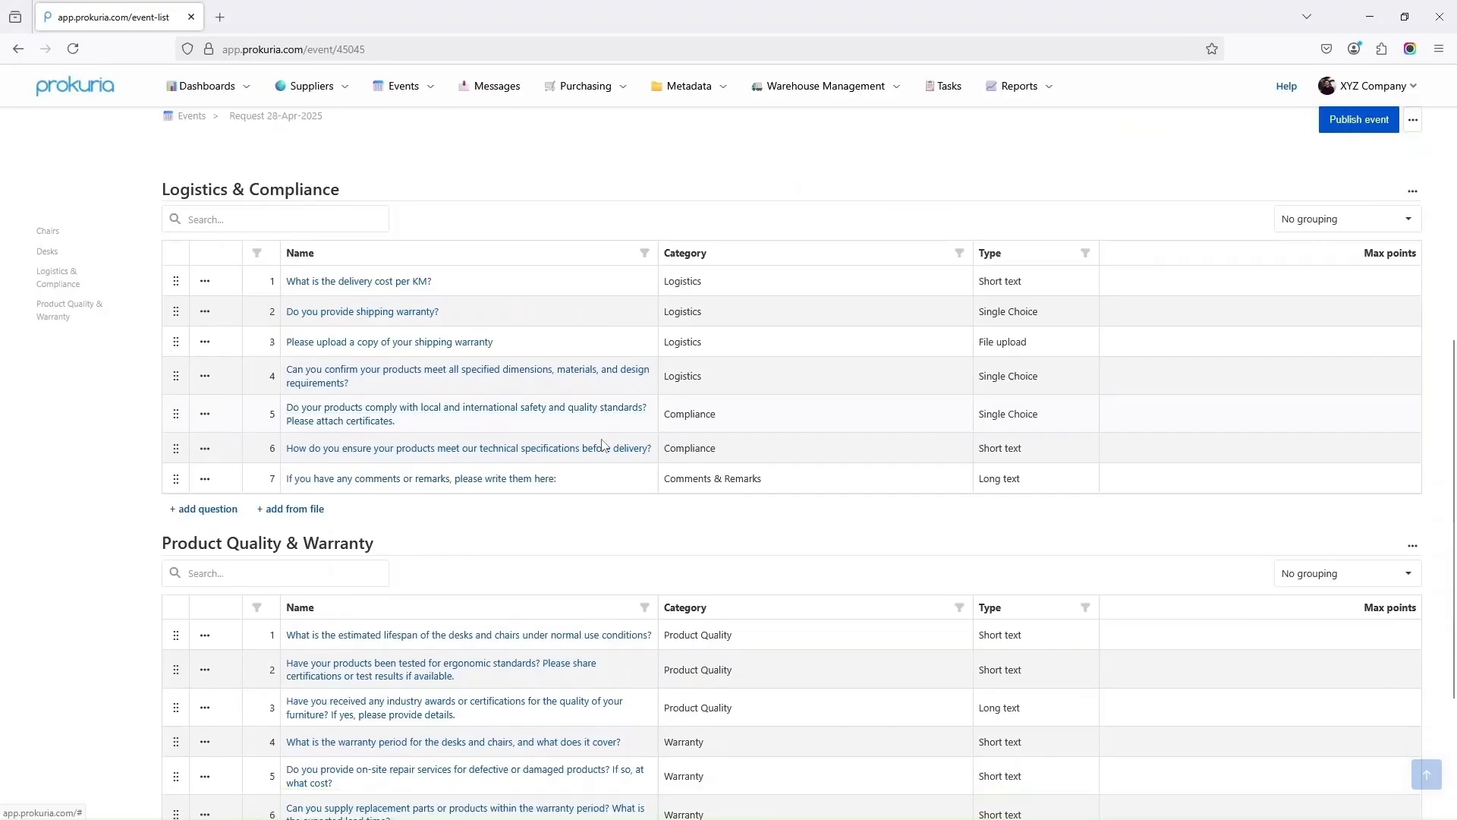
{"action": "scroll", "coordinate": [602, 446], "scroll_direction": "down", "scroll_amount": 3}
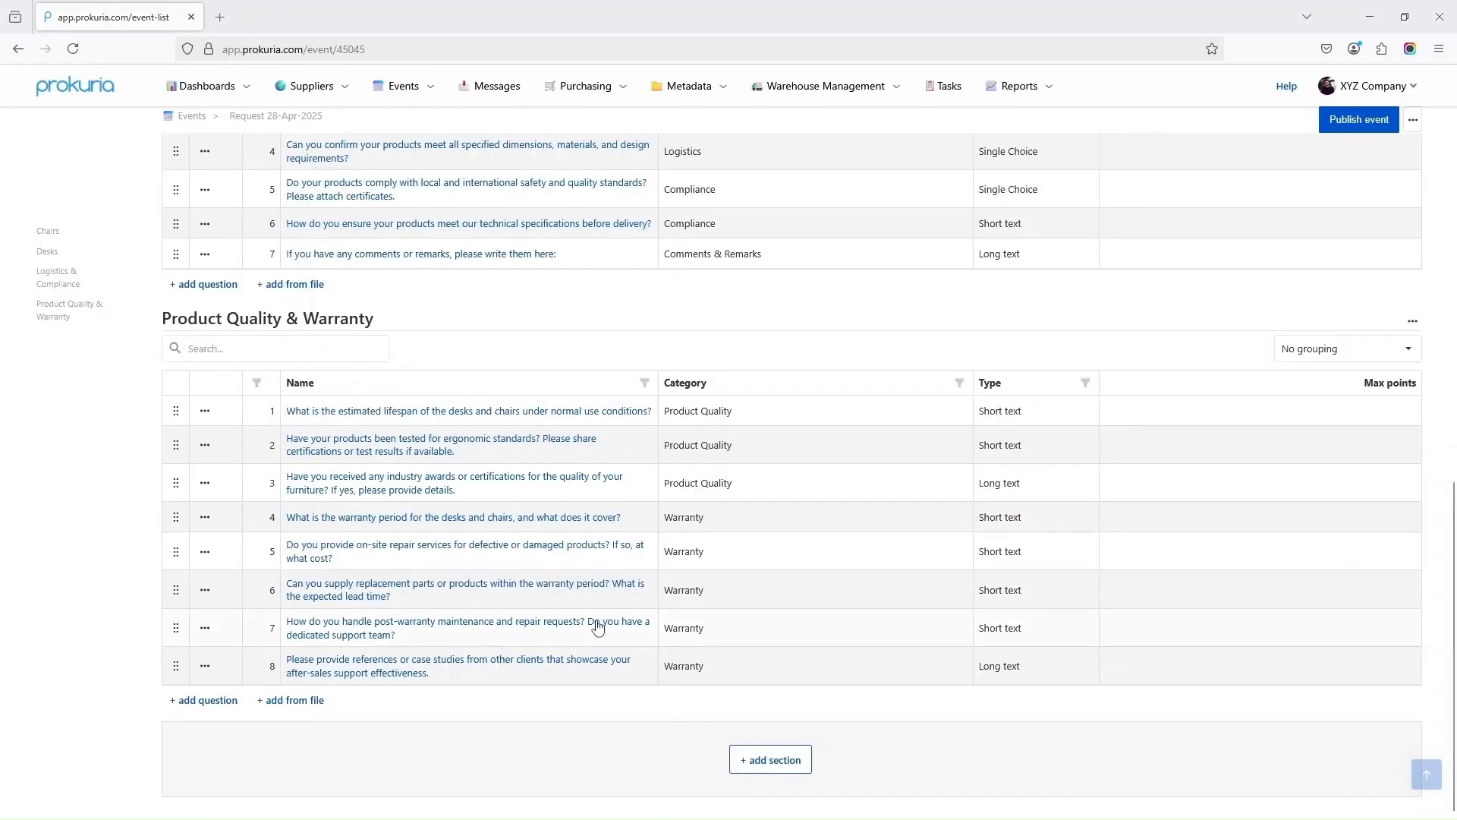
{"action": "scroll", "coordinate": [588, 576], "scroll_direction": "up", "scroll_amount": 15}
Add one contact each from Demo Company Prok, Demo Company Blue, Supplier 1 Blue, Supplier 2 Red and Supplier 4 Orange
{"action": "left_click", "coordinate": [279, 198]}
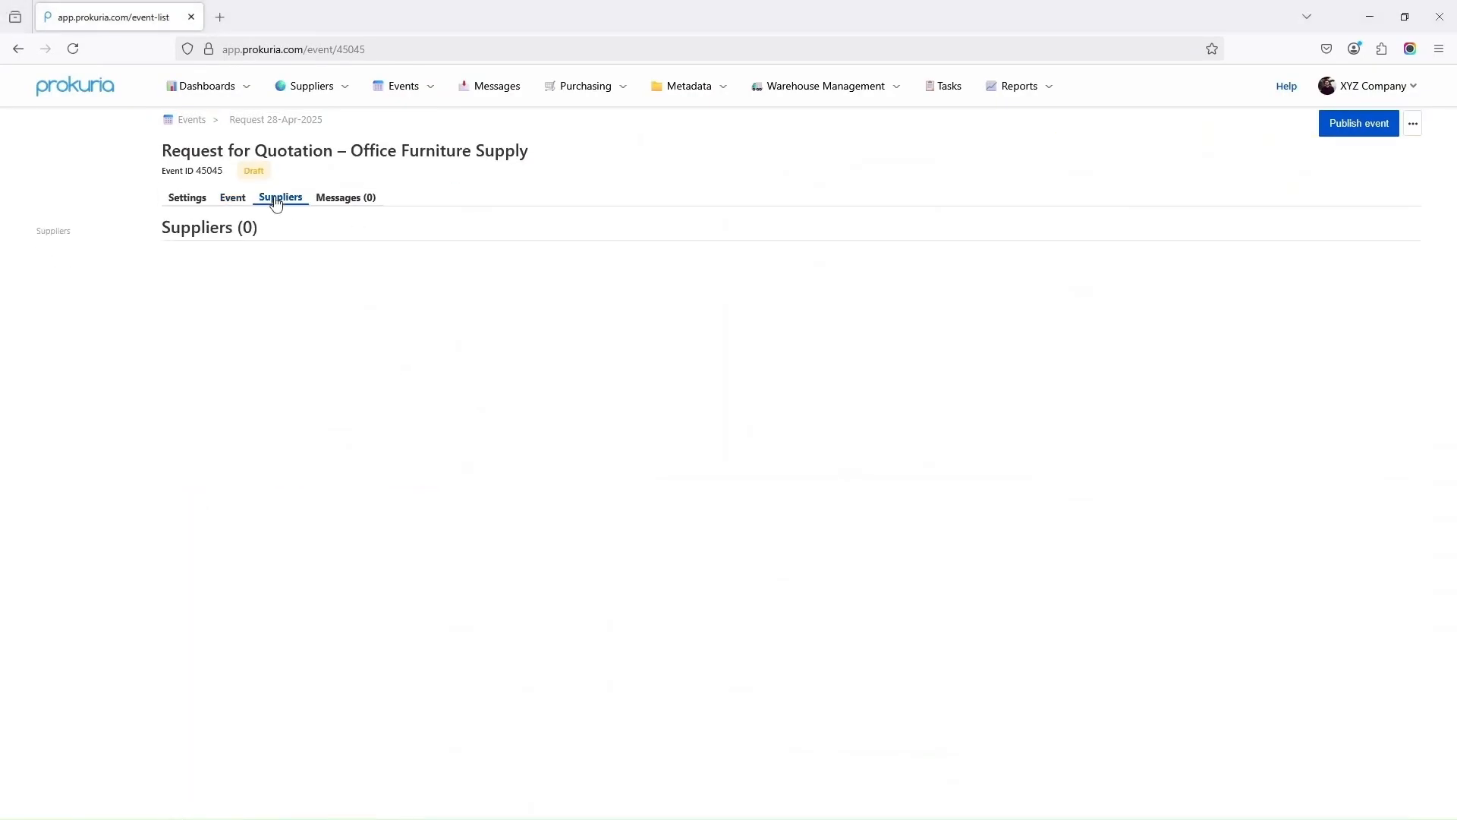
{"action": "left_click", "coordinate": [218, 265]}
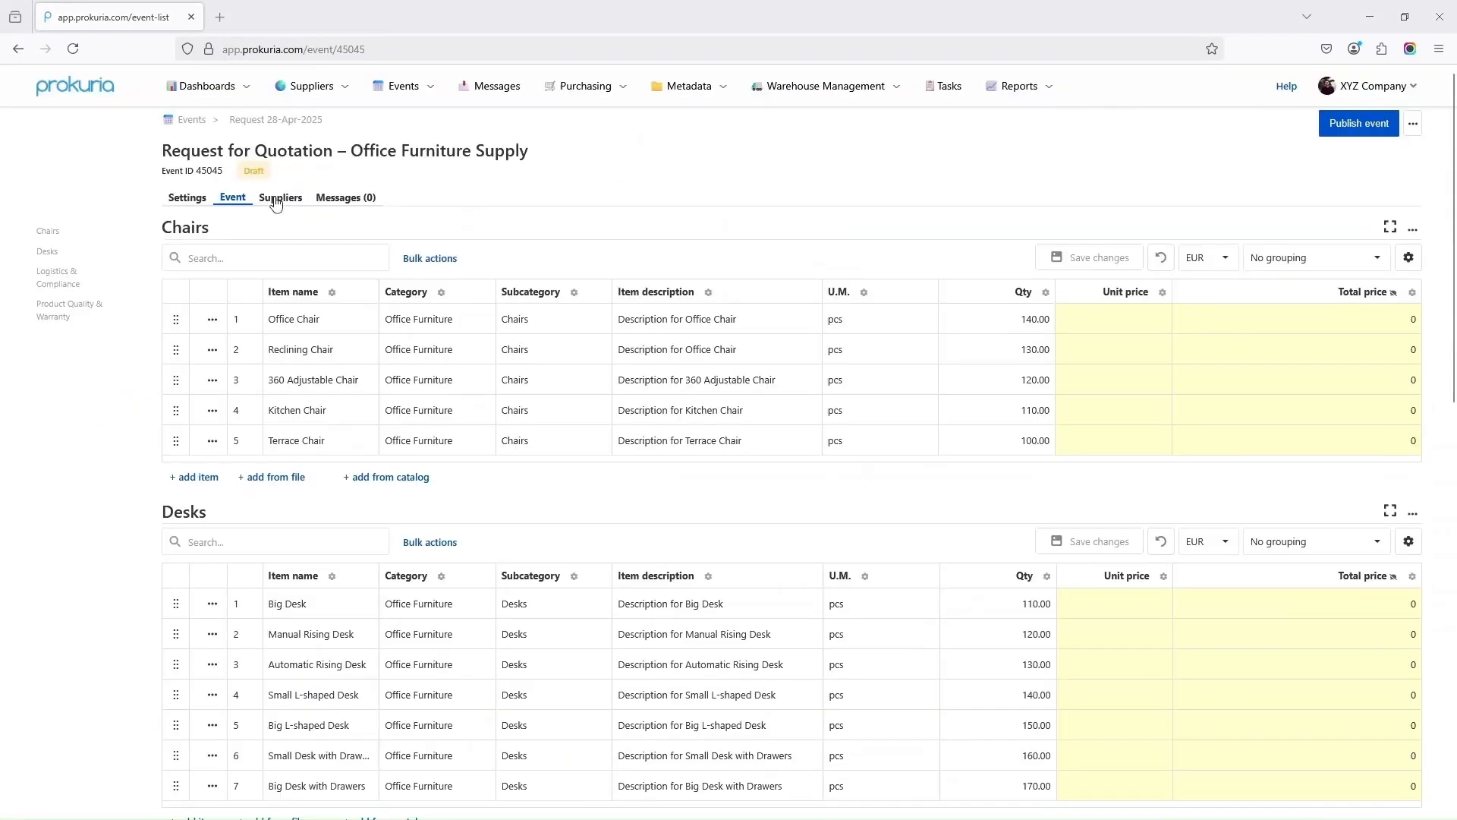
{"action": "left_click", "coordinate": [280, 199]}
{"action": "left_click", "coordinate": [215, 267]}
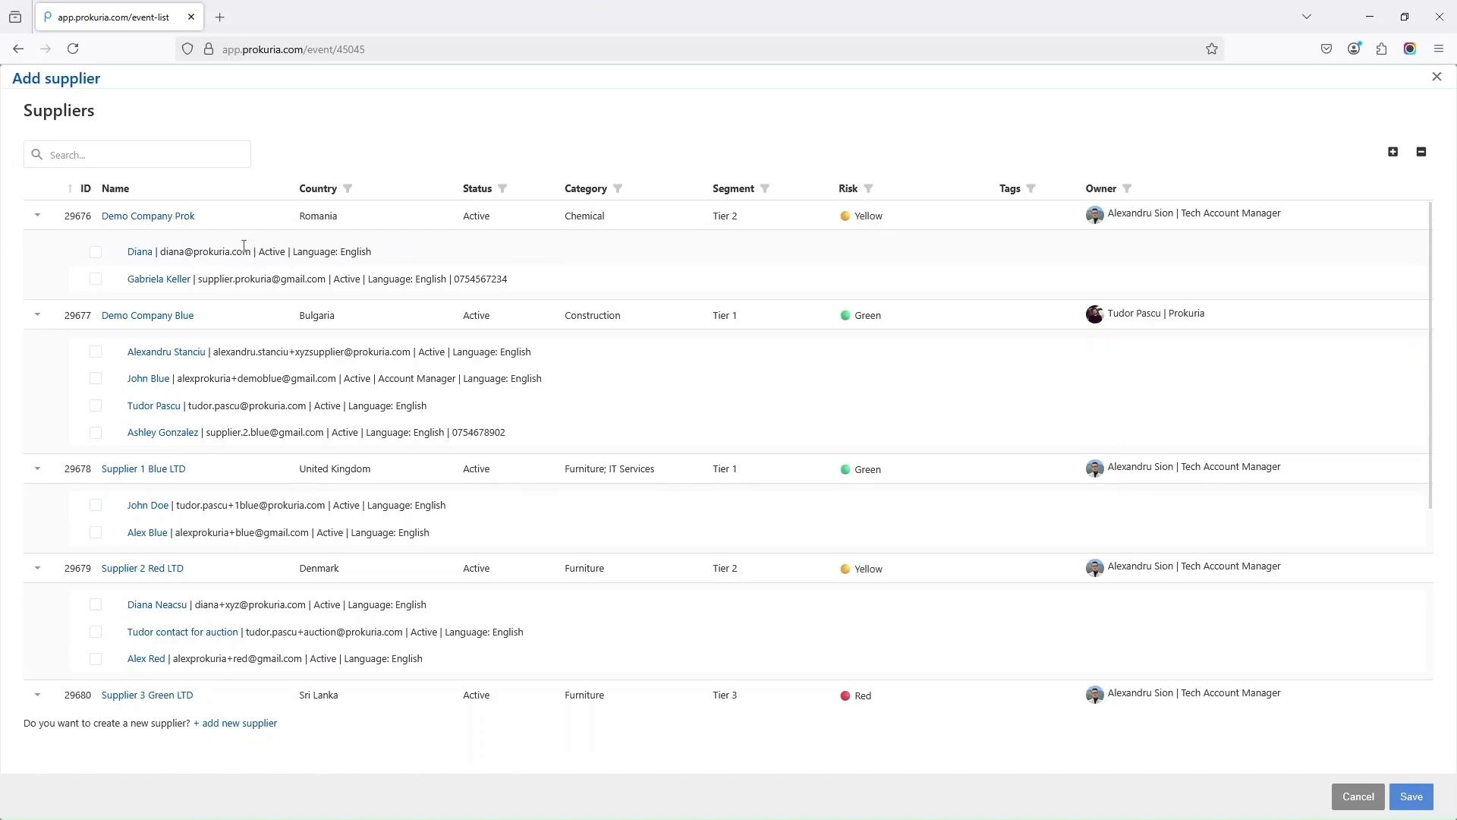
{"action": "left_click", "coordinate": [96, 255]}
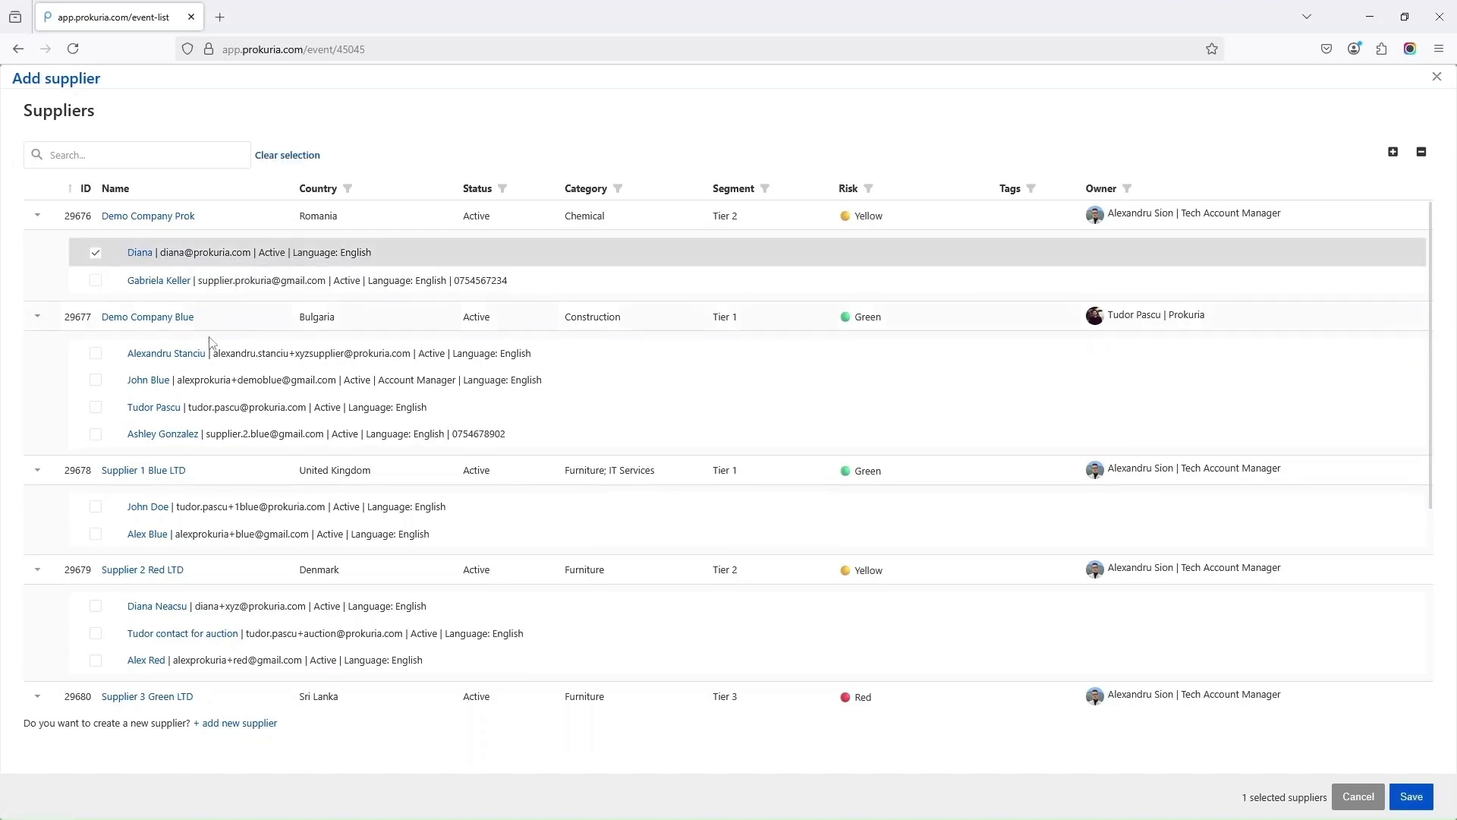
{"action": "left_click", "coordinate": [95, 408]}
{"action": "left_click", "coordinate": [95, 508]}
{"action": "scroll", "coordinate": [182, 553], "scroll_direction": "down", "scroll_amount": 3}
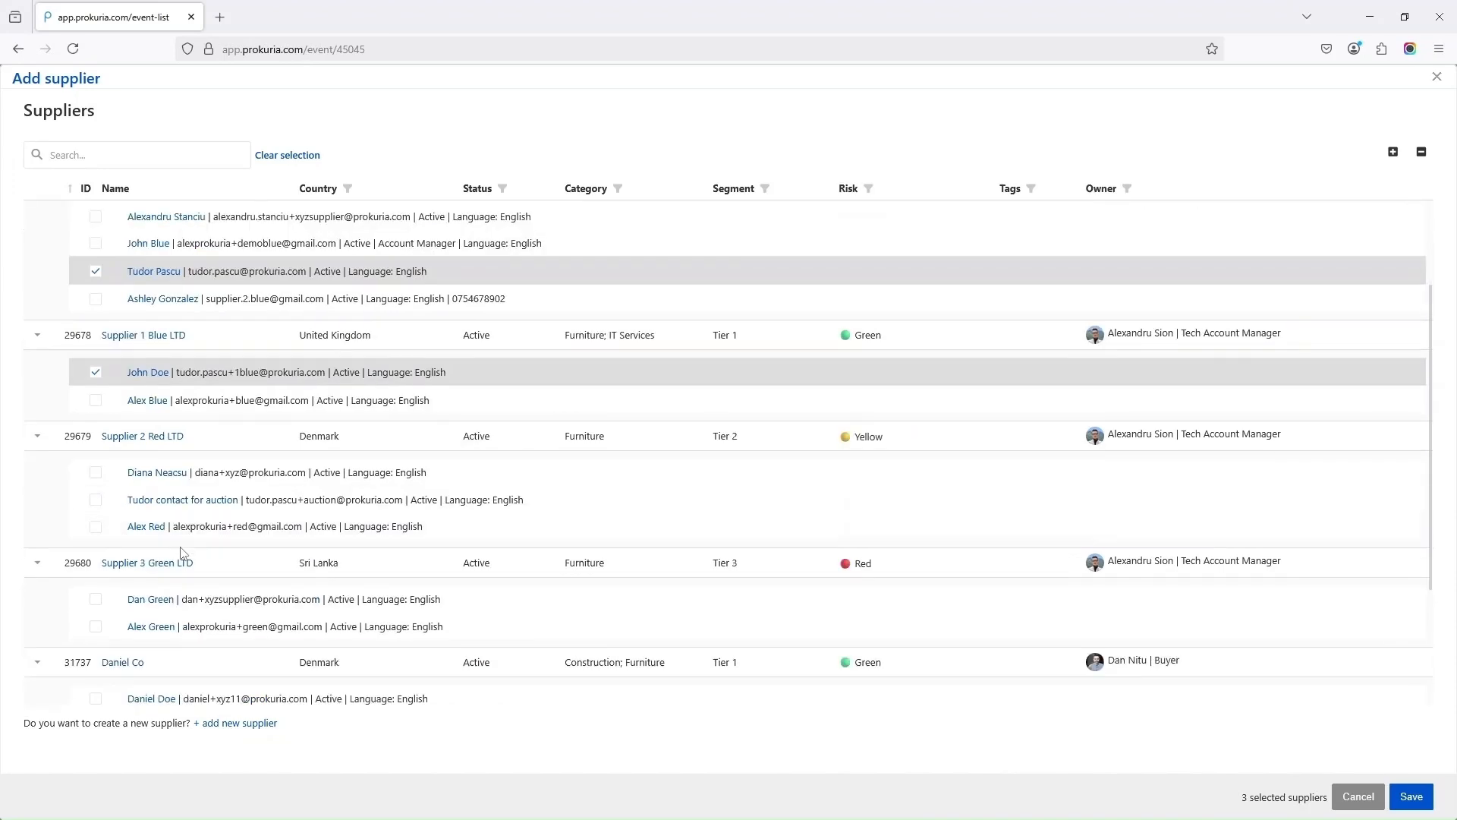
{"action": "left_click", "coordinate": [96, 500]}
{"action": "scroll", "coordinate": [114, 524], "scroll_direction": "down", "scroll_amount": 3}
{"action": "left_click", "coordinate": [96, 653]}
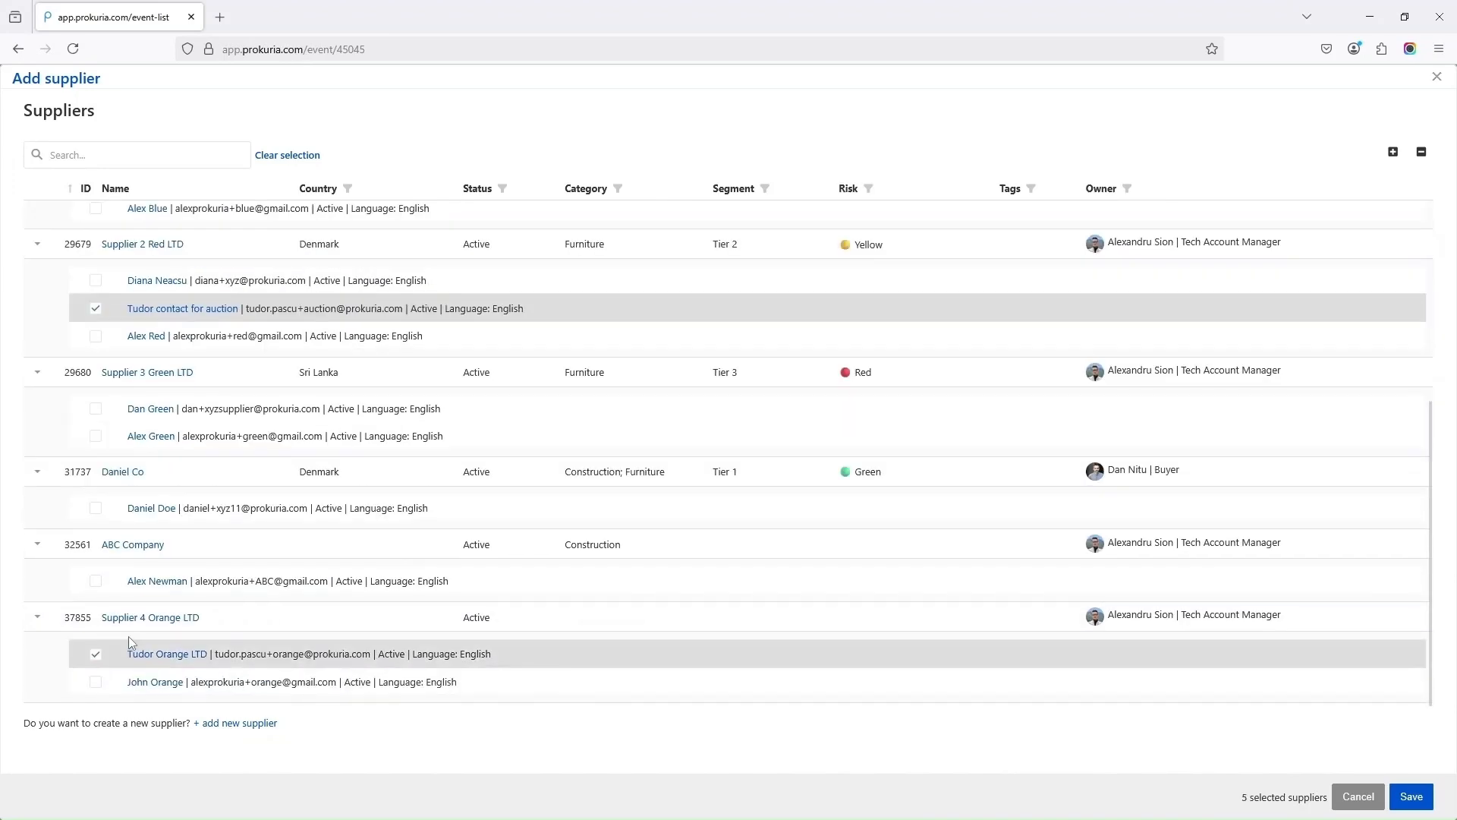
{"action": "scroll", "coordinate": [658, 579], "scroll_direction": "up", "scroll_amount": 5}
{"action": "scroll", "coordinate": [1034, 592], "scroll_direction": "down", "scroll_amount": 3}
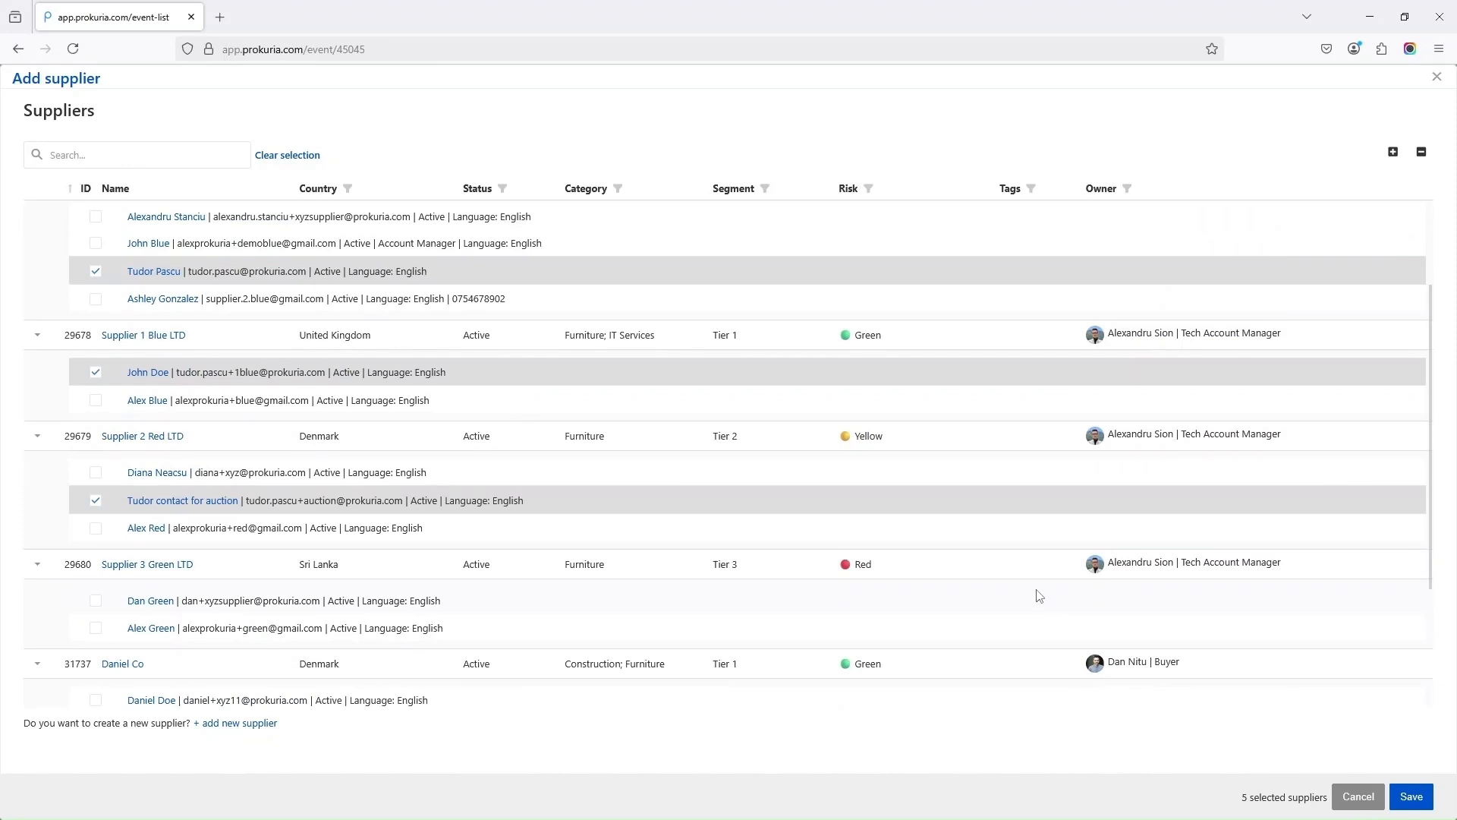
{"action": "left_click", "coordinate": [1411, 796]}
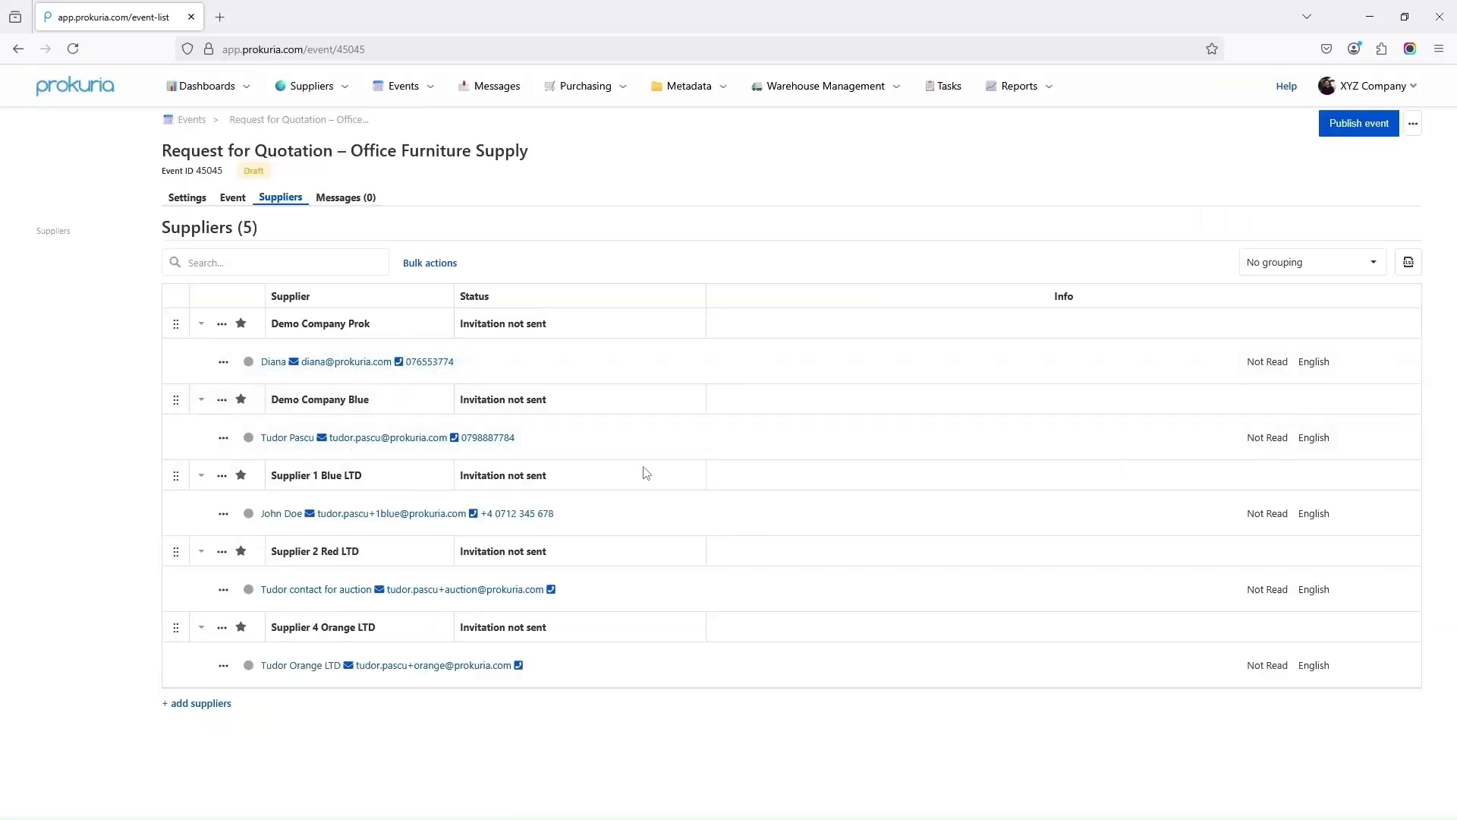
Publish the event, confirming both prompts including the no-mandatory-columns warning
{"action": "left_click", "coordinate": [1359, 123]}
{"action": "left_click", "coordinate": [1278, 157]}
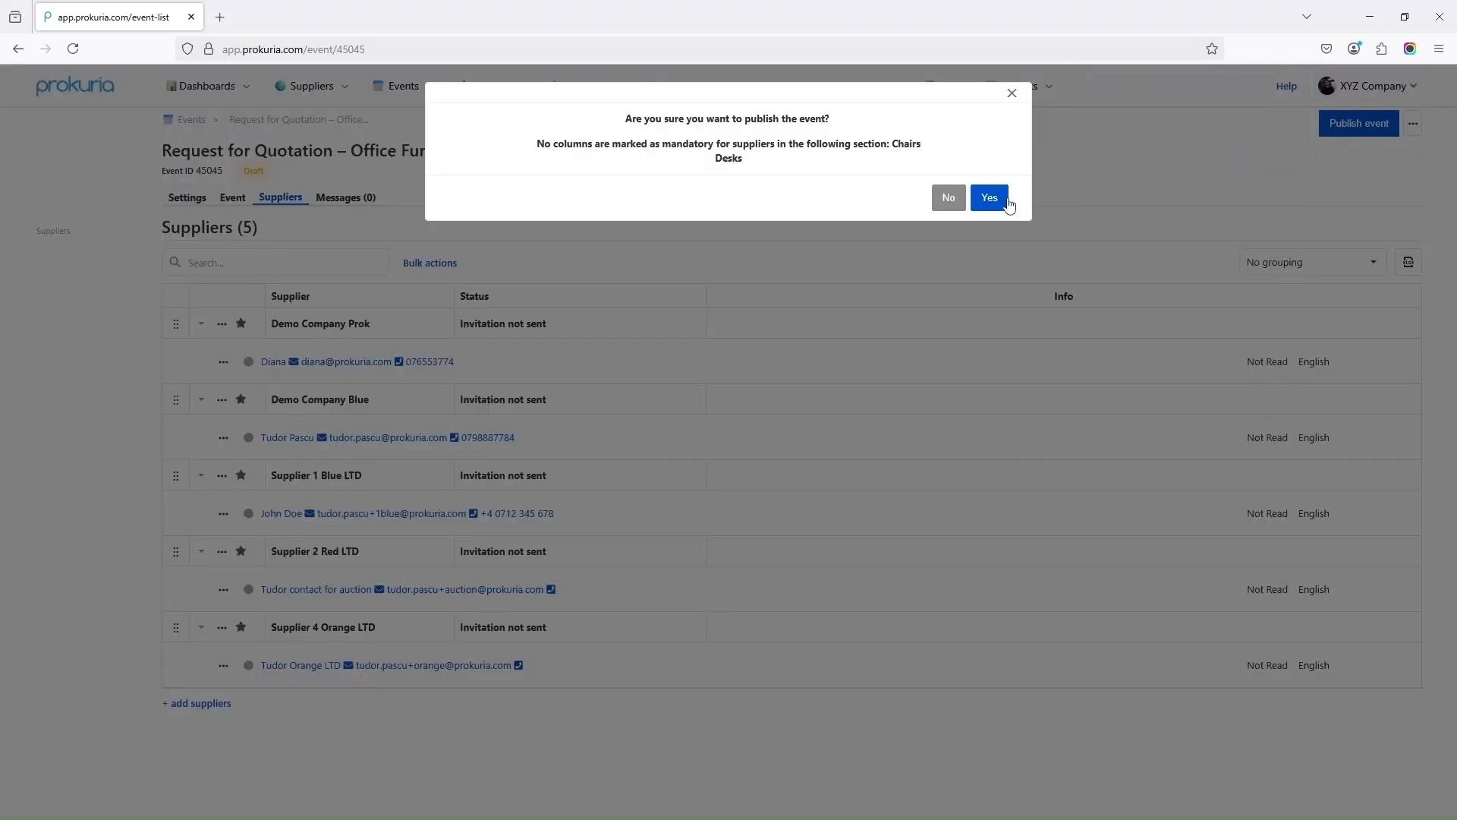
{"action": "left_click", "coordinate": [1006, 201]}
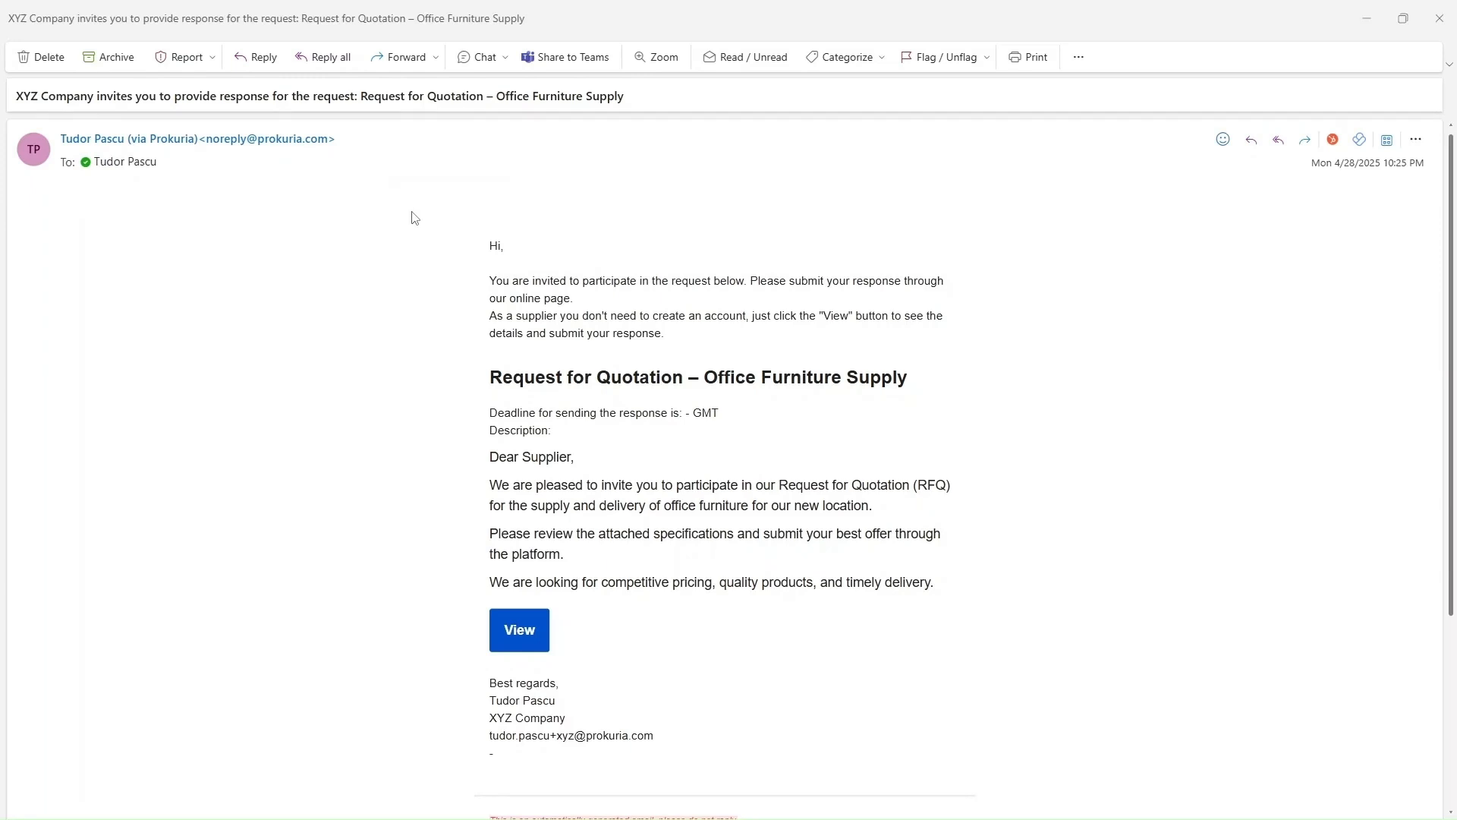
Review the invitation's request title and message, then open the supplier response page from it
{"action": "scroll", "coordinate": [455, 320], "scroll_direction": "down", "scroll_amount": 1}
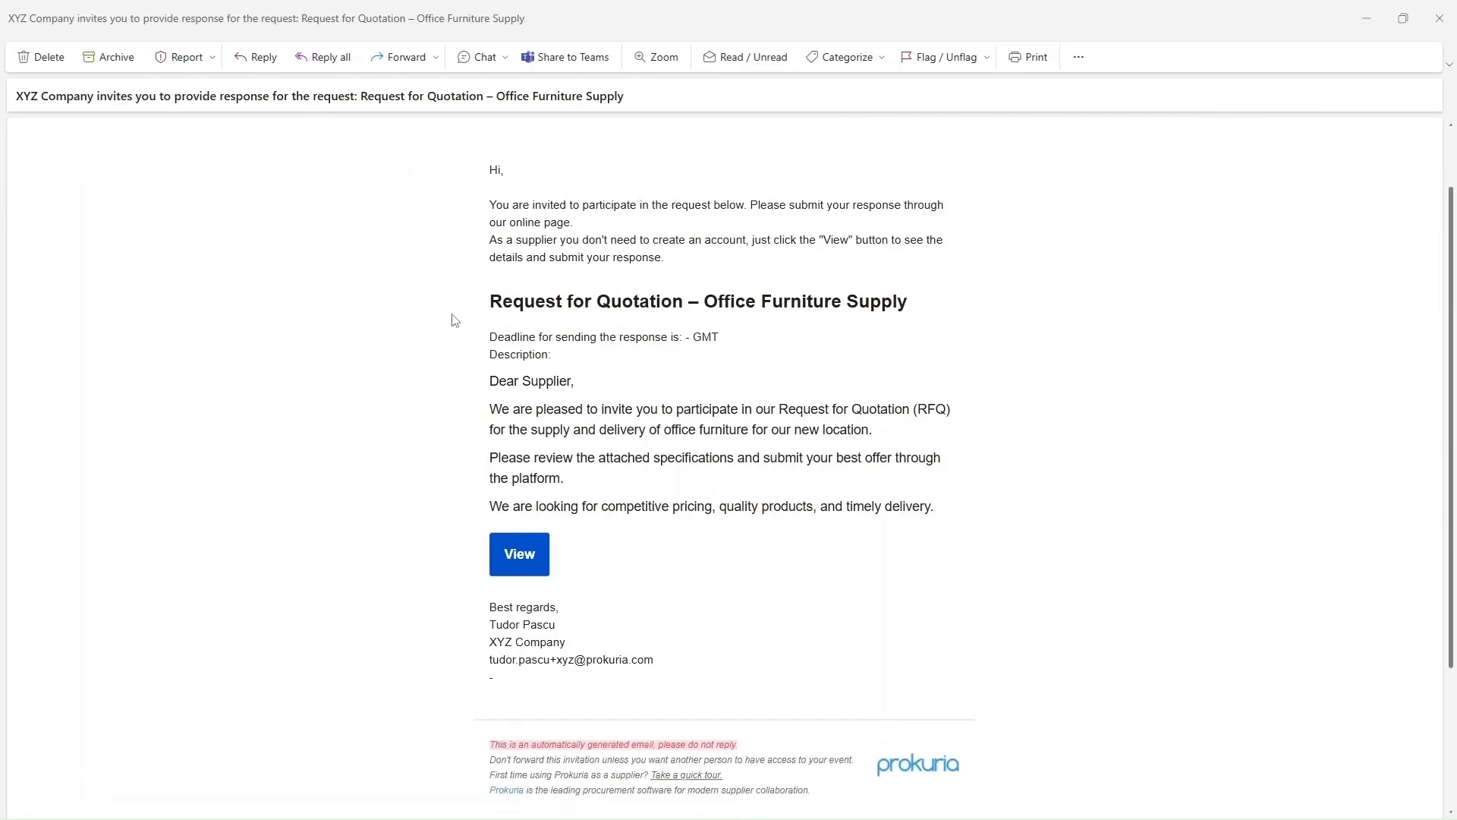
{"action": "scroll", "coordinate": [884, 300], "scroll_direction": "up", "scroll_amount": 1}
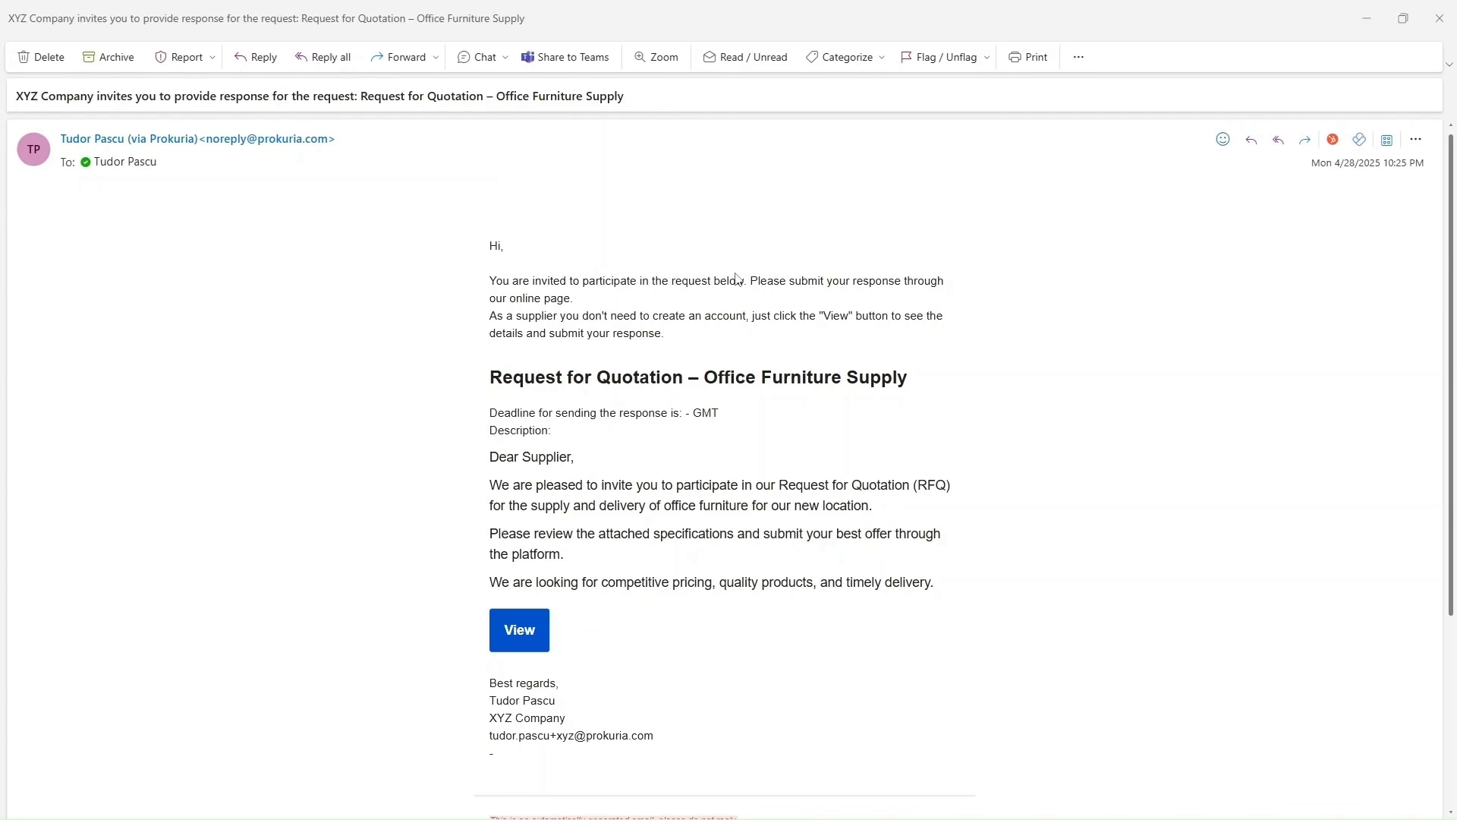
{"action": "left_click_drag", "start_coordinate": [504, 380], "coordinate": [936, 388]}
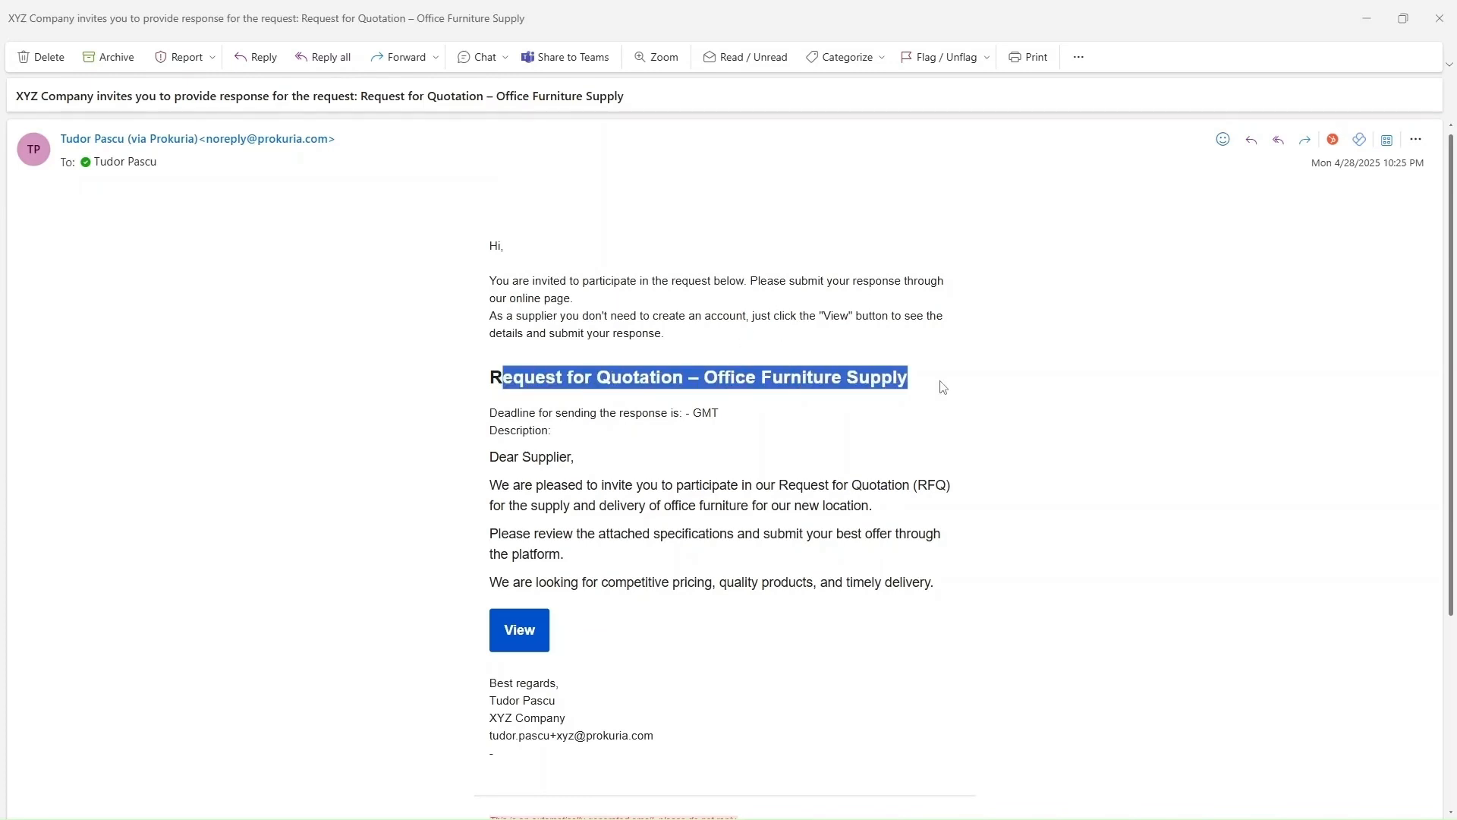
{"action": "left_click", "coordinate": [944, 387]}
{"action": "left_click_drag", "start_coordinate": [486, 458], "coordinate": [994, 547]}
{"action": "left_click", "coordinate": [1004, 544]}
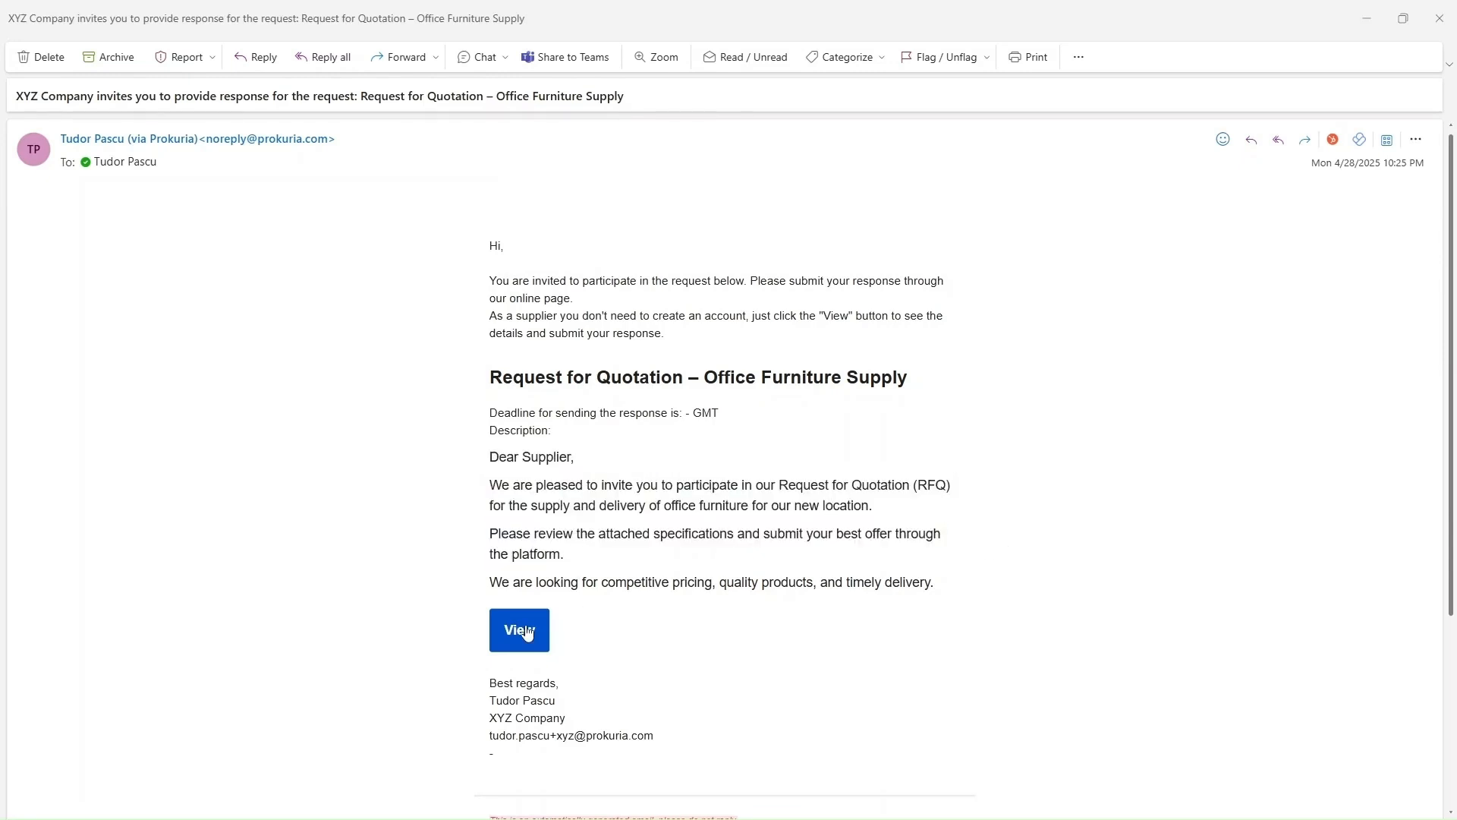
{"action": "left_click_drag", "start_coordinate": [0, 178], "coordinate": [905, 220]}
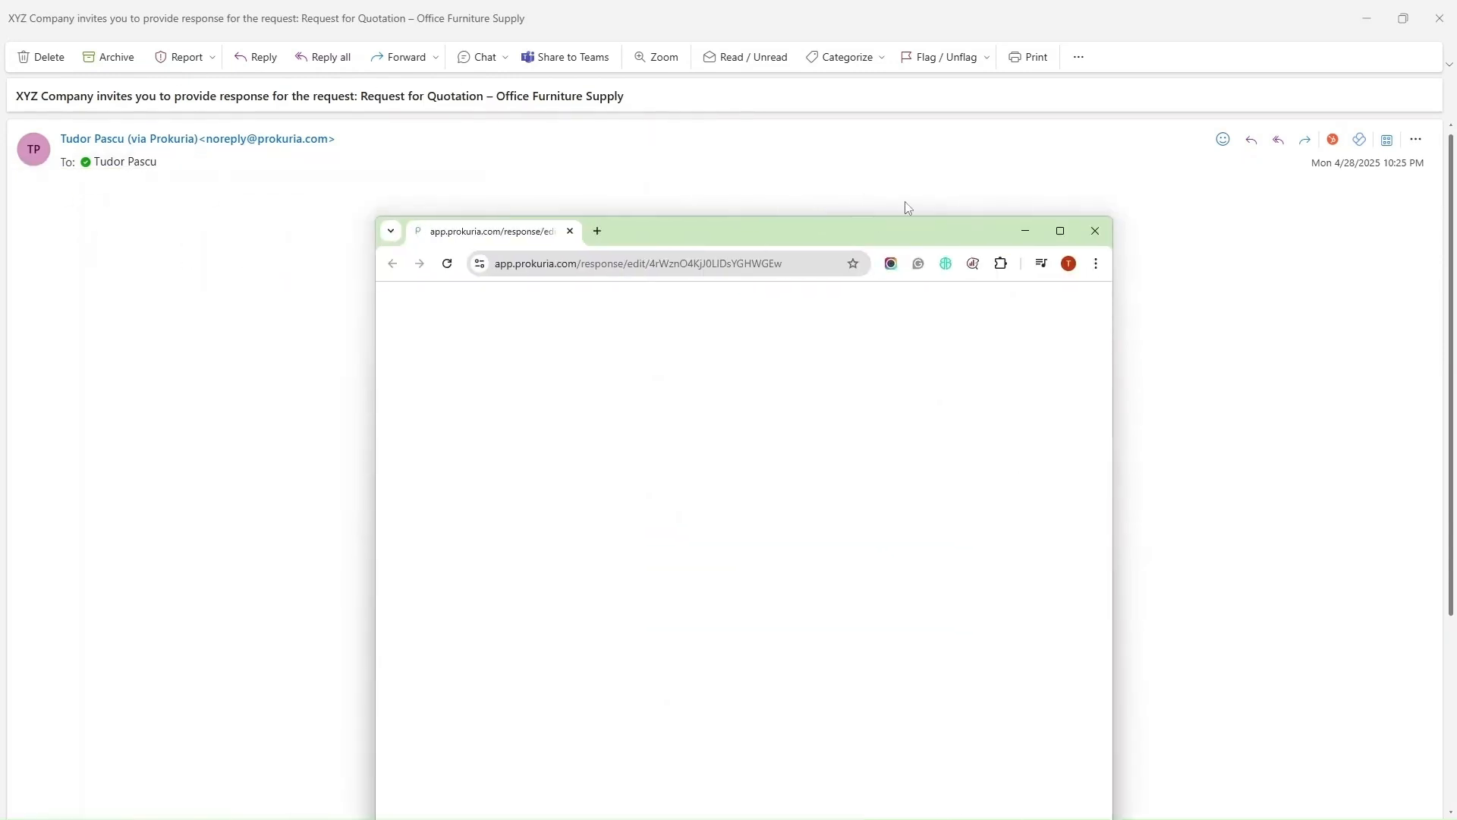
Paste the supplier's saved e-mail address into the sign-in field and request a confirmation code
{"action": "left_click", "coordinate": [1053, 232]}
{"action": "left_click", "coordinate": [696, 307]}
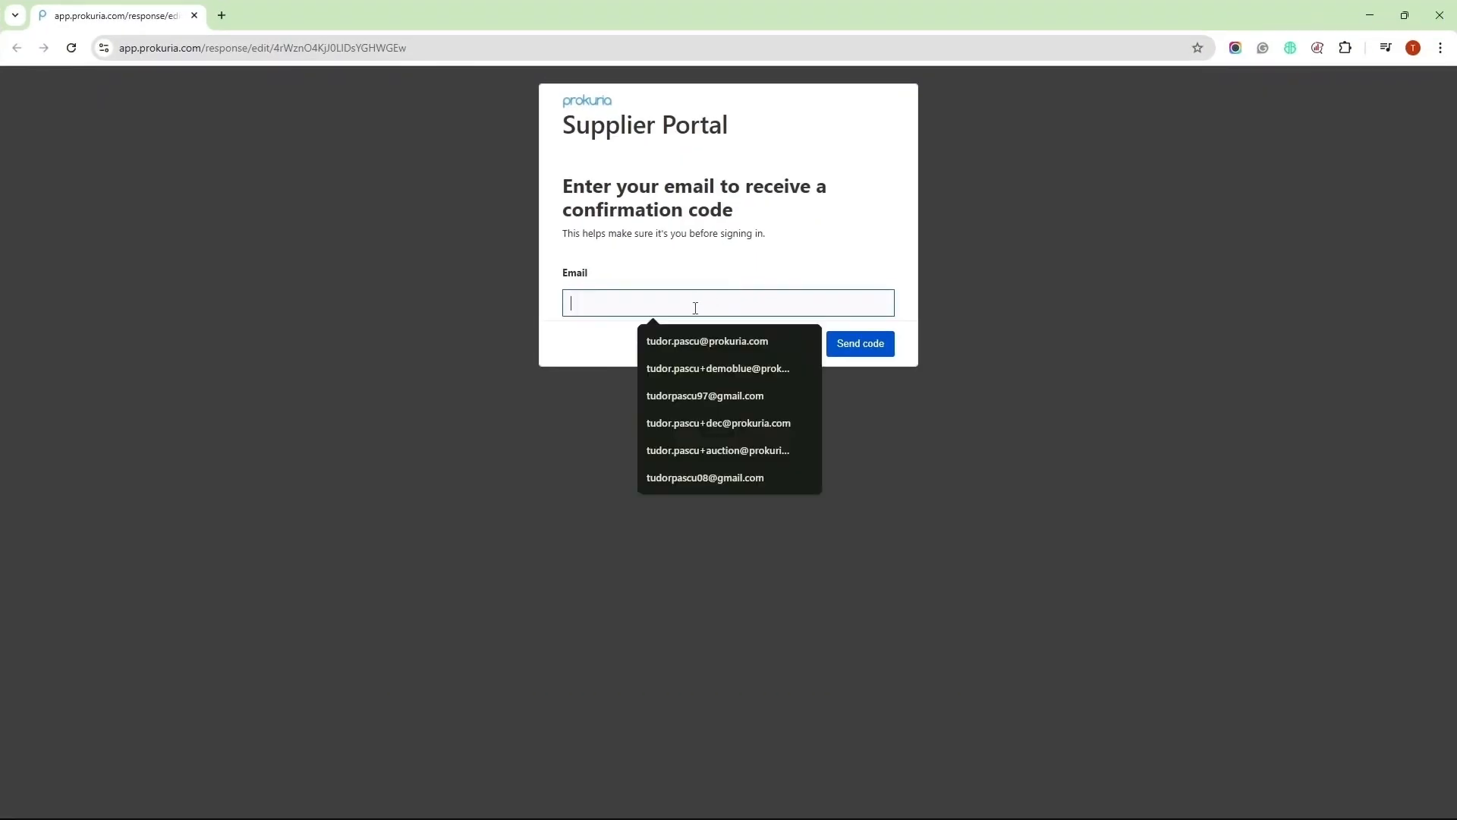
{"action": "key", "text": "super+v"}
{"action": "left_click", "coordinate": [707, 425]}
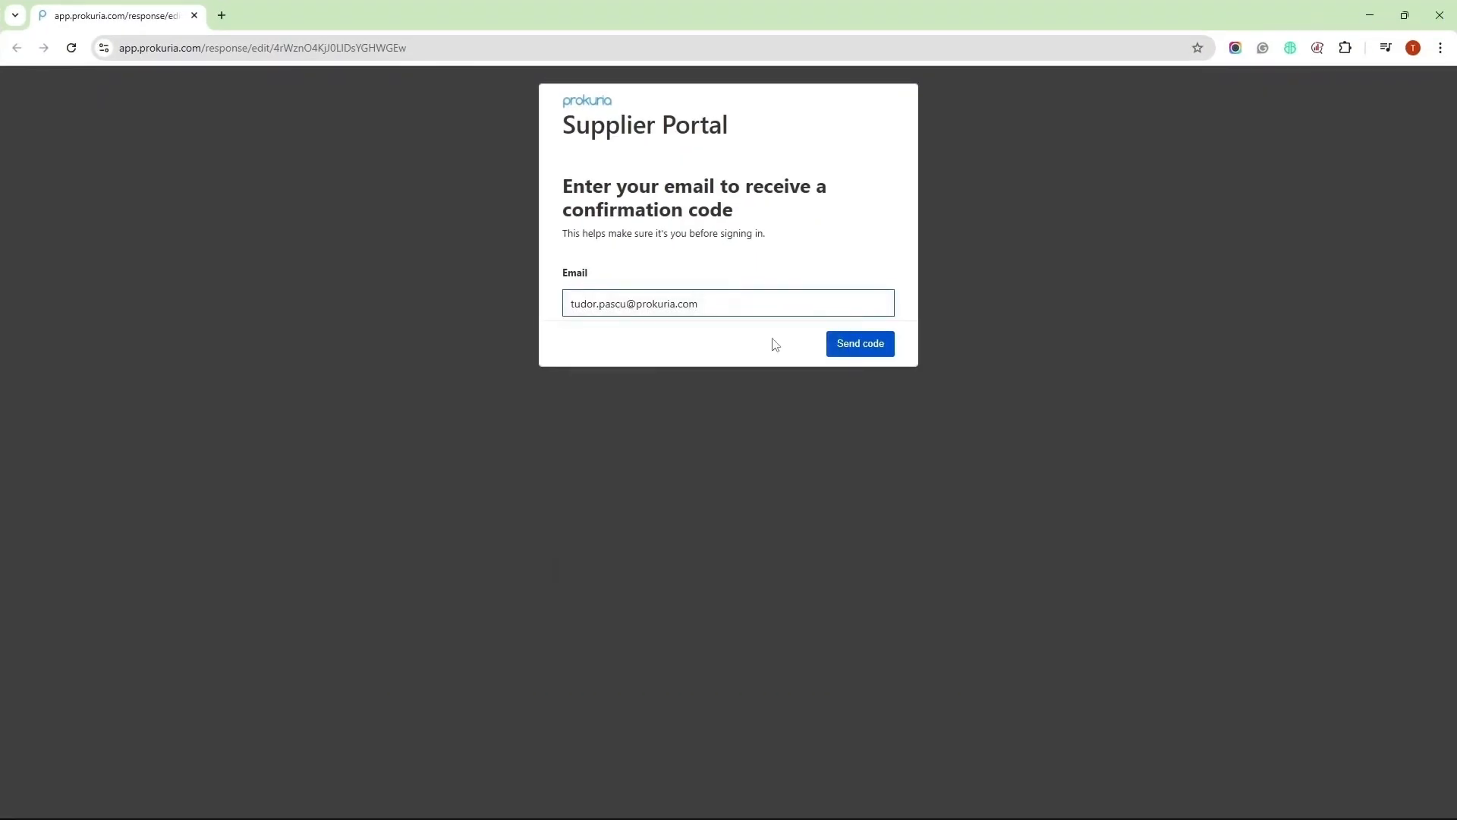
{"action": "left_click", "coordinate": [853, 347]}
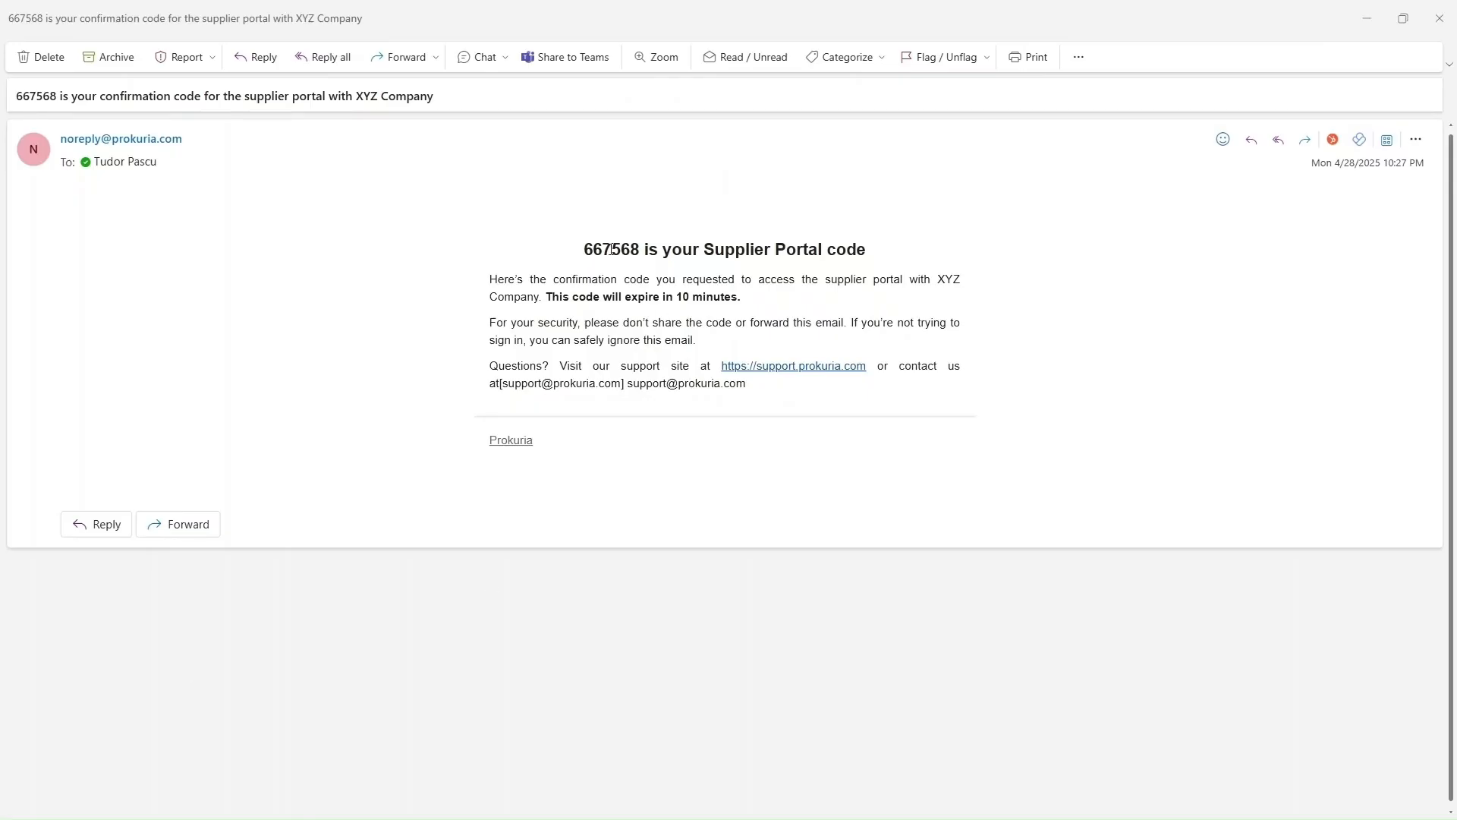
Copy the emailed confirmation code, submit it, and accept the terms of use
{"action": "double_click", "coordinate": [612, 249]}
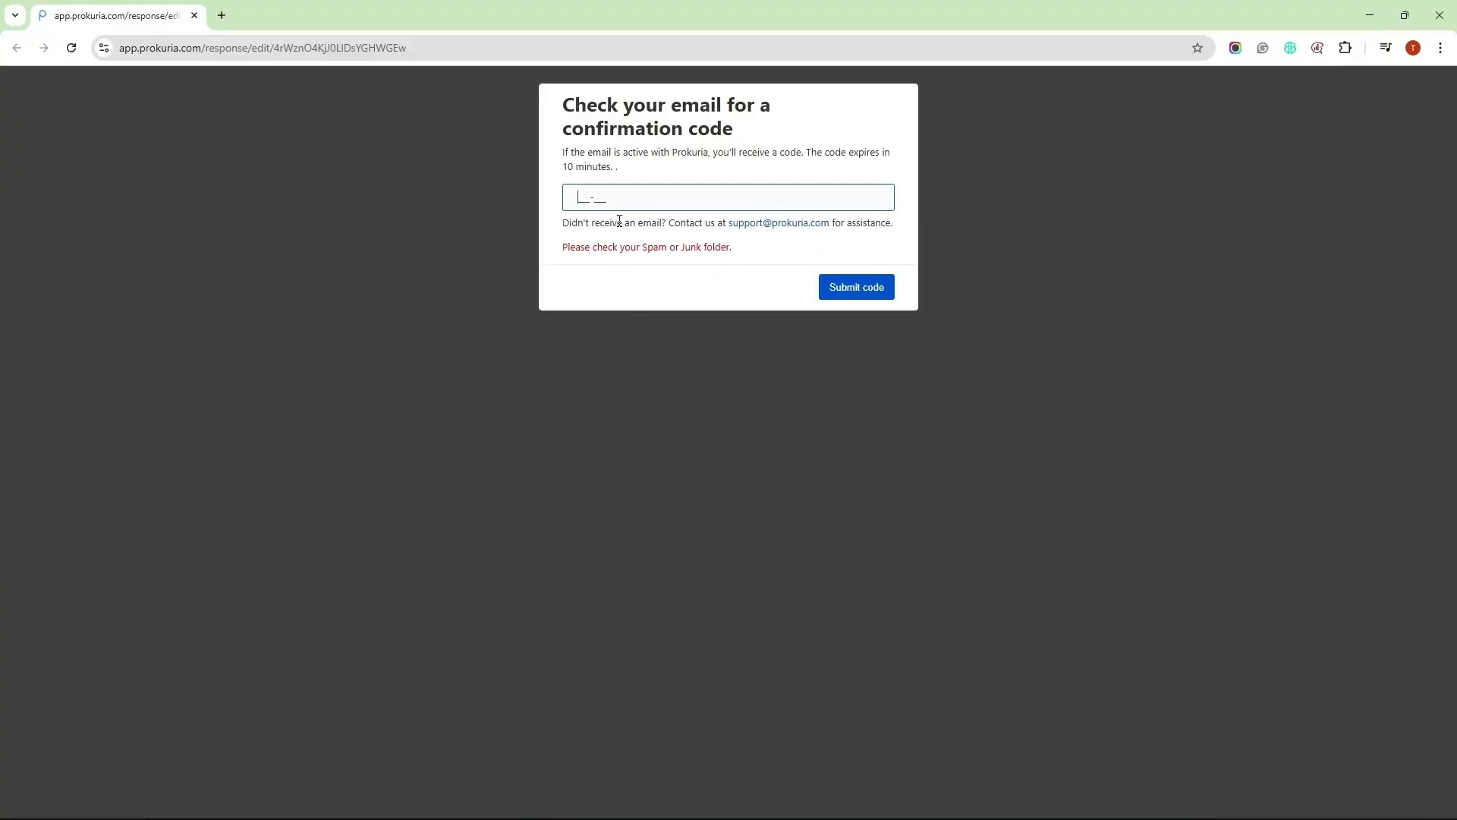
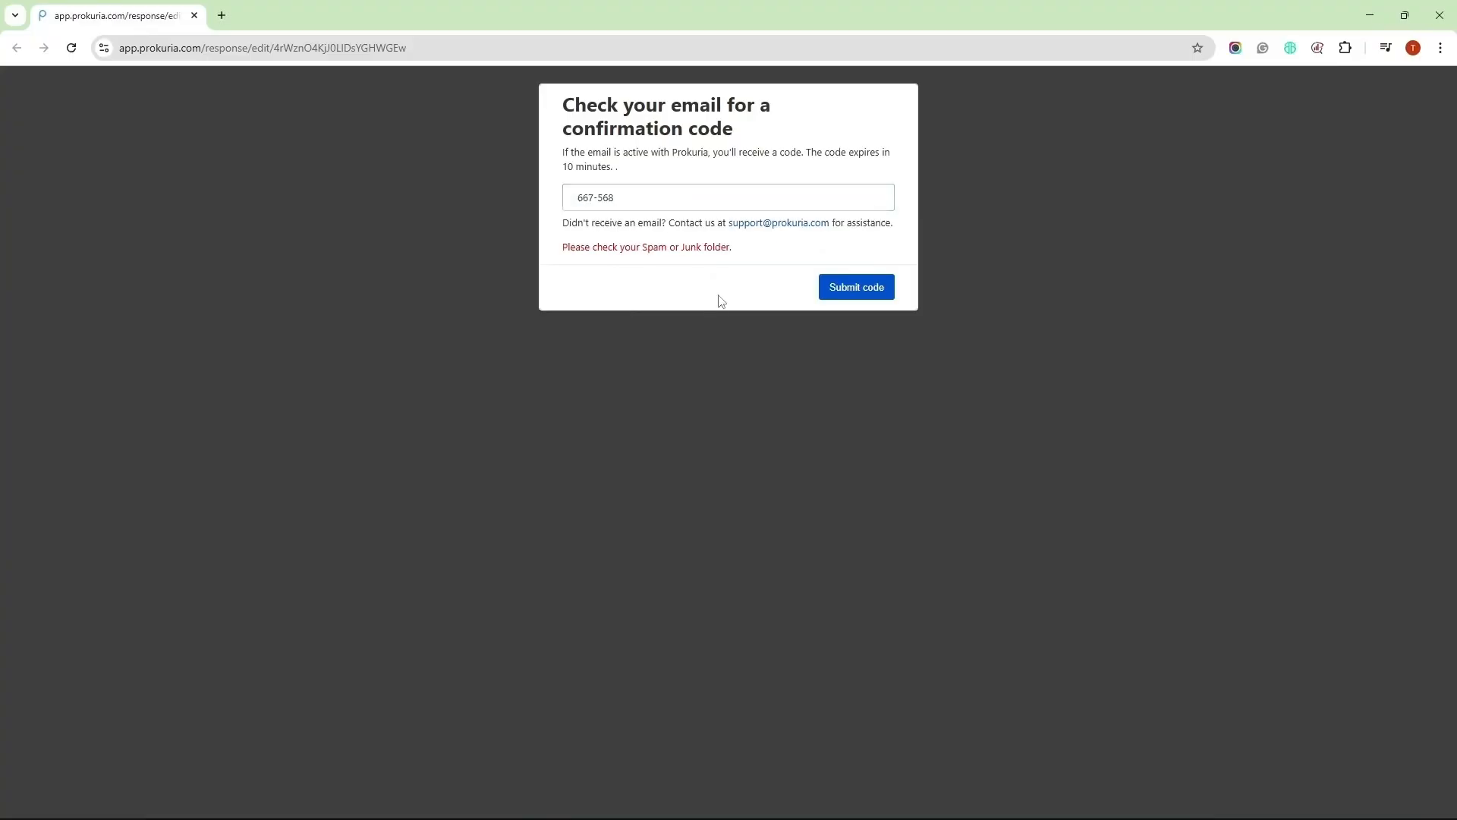
{"action": "left_click", "coordinate": [857, 287]}
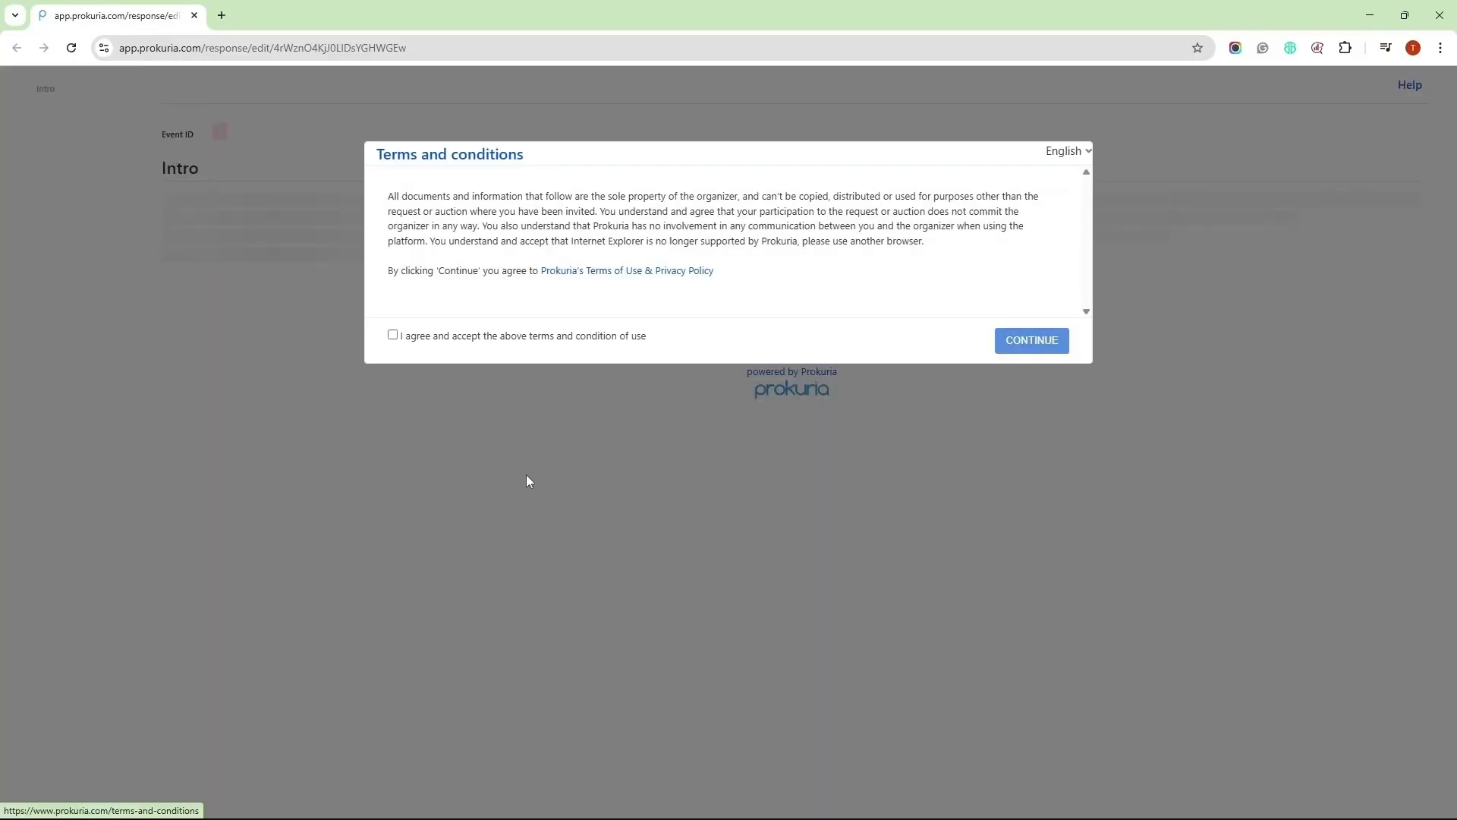
{"action": "left_click", "coordinate": [393, 335]}
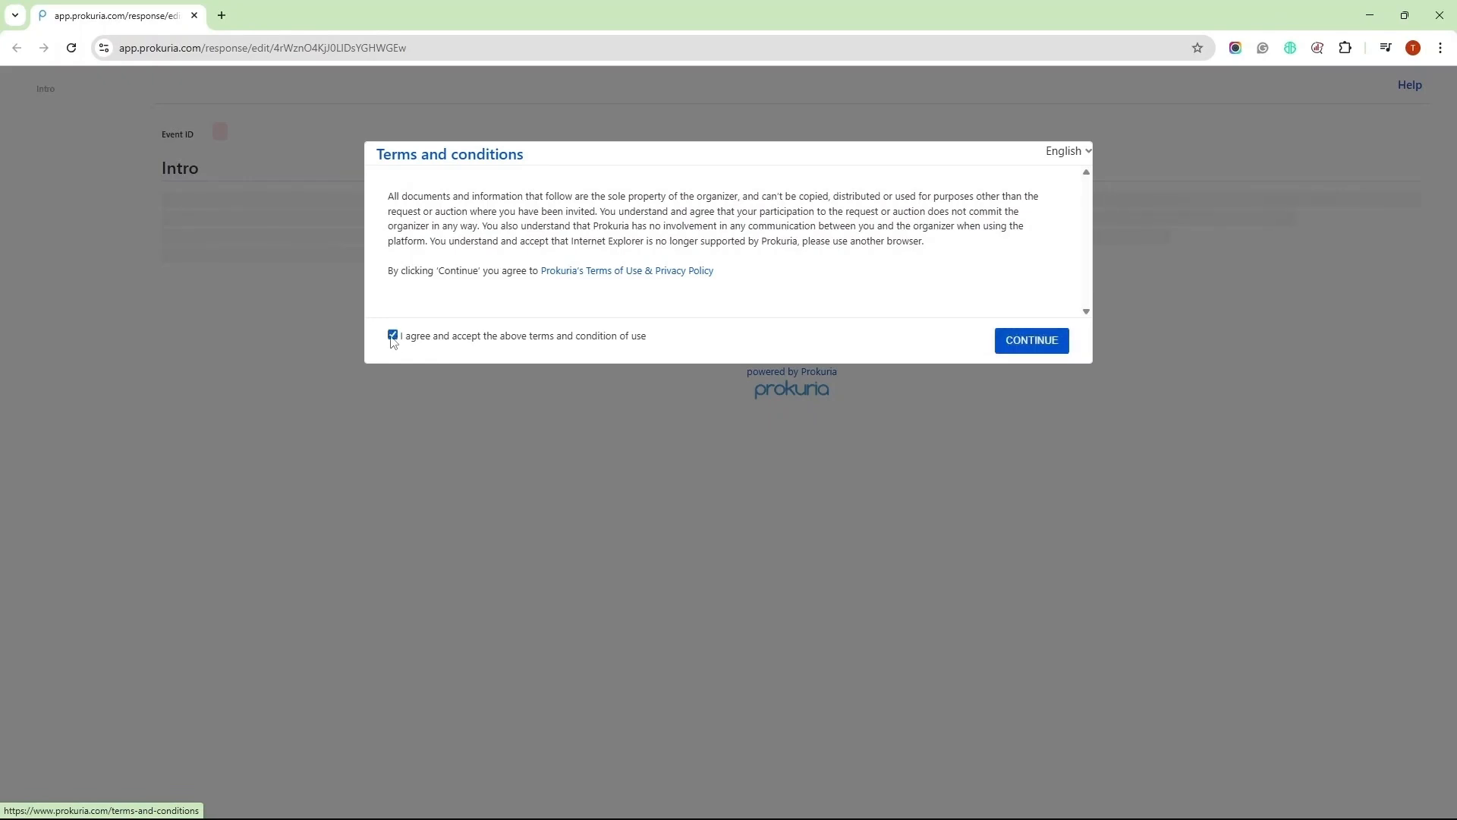
{"action": "left_click", "coordinate": [1019, 341]}
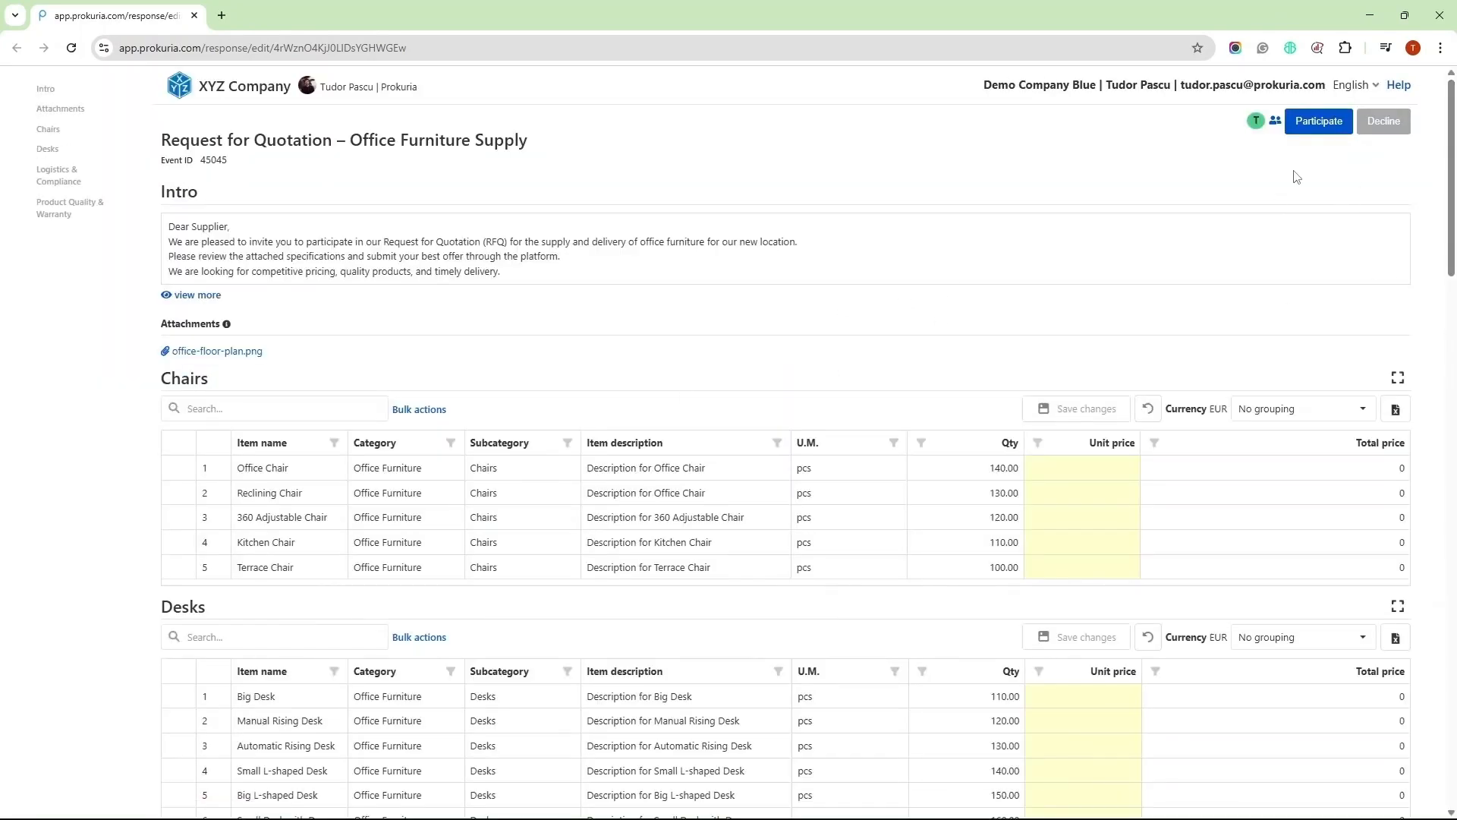
Join the Office Furniture Supply request as a participant
{"action": "left_click", "coordinate": [1317, 123]}
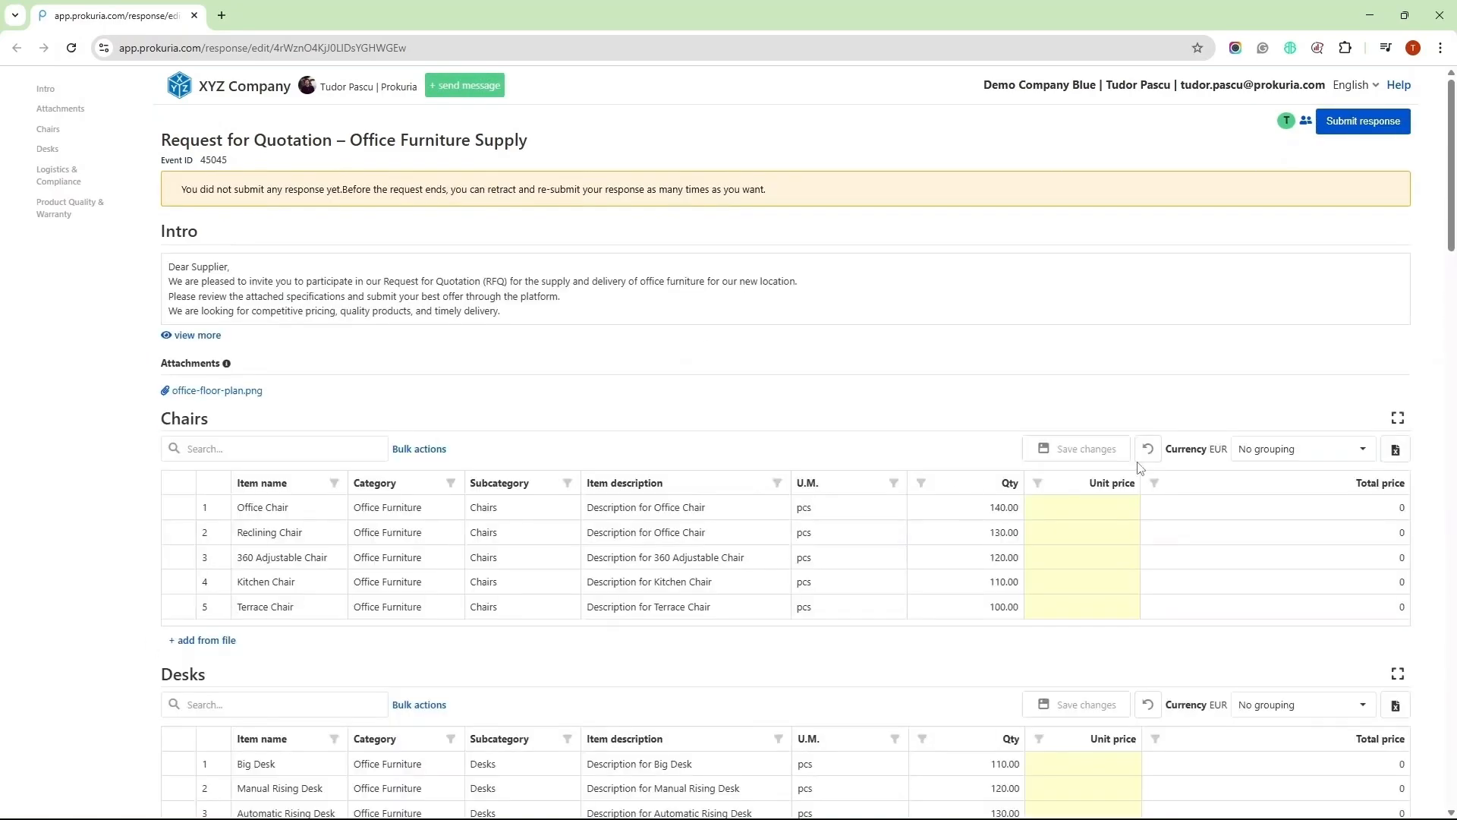
{"action": "left_click_drag", "start_coordinate": [169, 281], "coordinate": [430, 282]}
{"action": "left_click", "coordinate": [524, 305]}
{"action": "scroll", "coordinate": [730, 562], "scroll_direction": "down", "scroll_amount": 1}
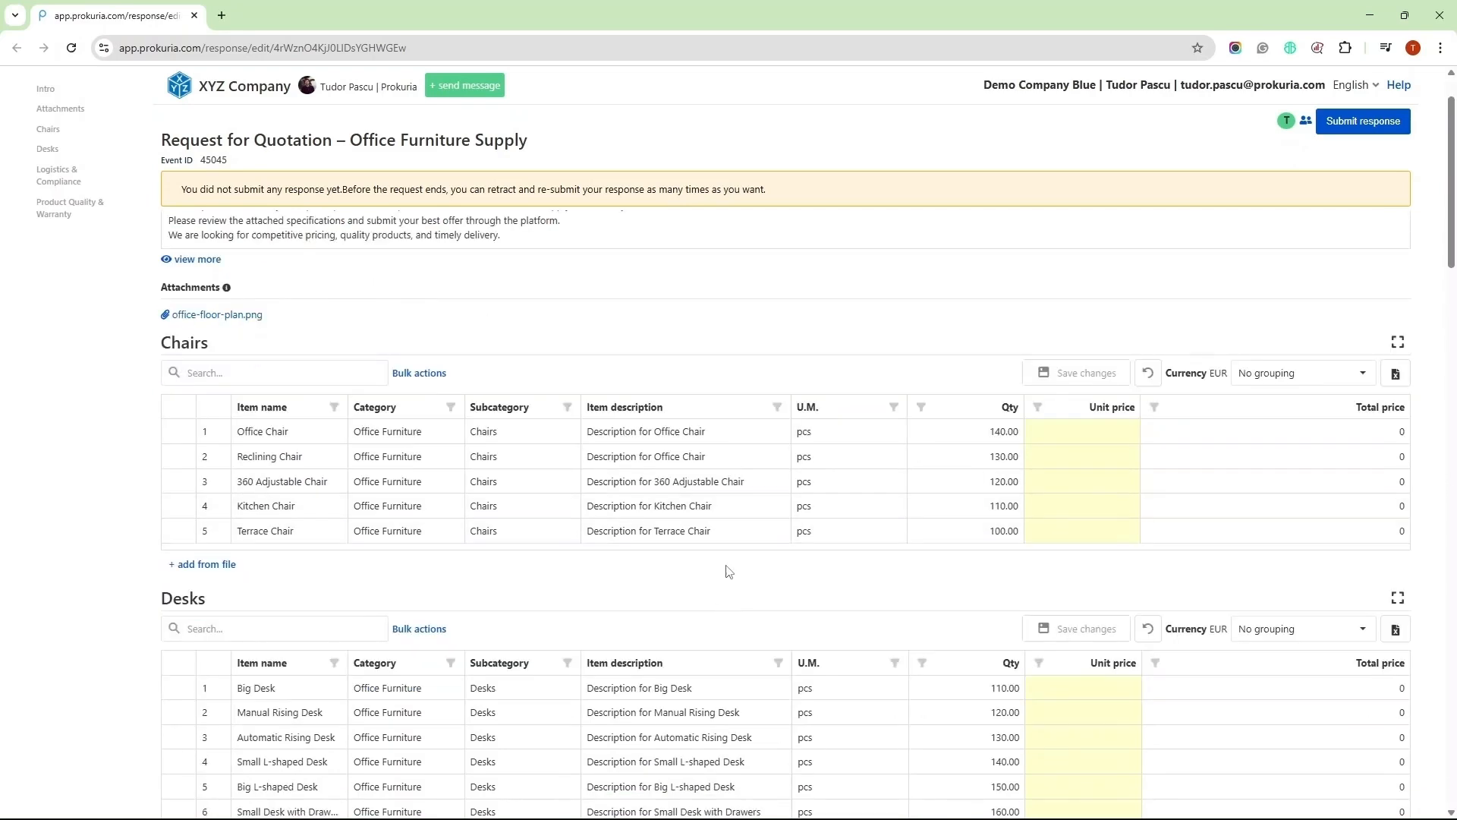
Enter Chairs unit prices 76, 87 and 34, then save the changes
{"action": "left_click", "coordinate": [1107, 438]}
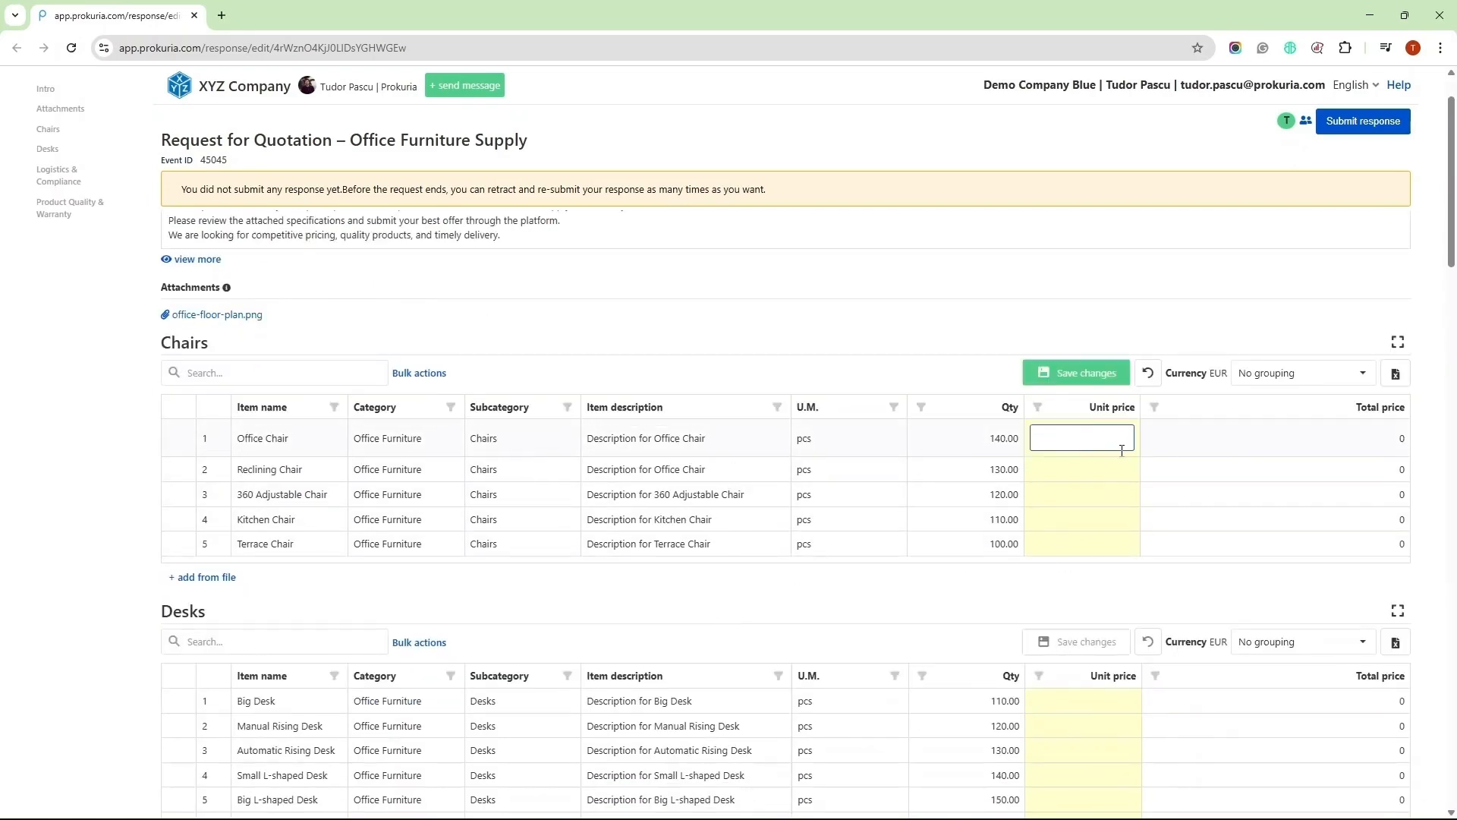
{"action": "type", "text": "76"}
{"action": "left_click", "coordinate": [1106, 471]}
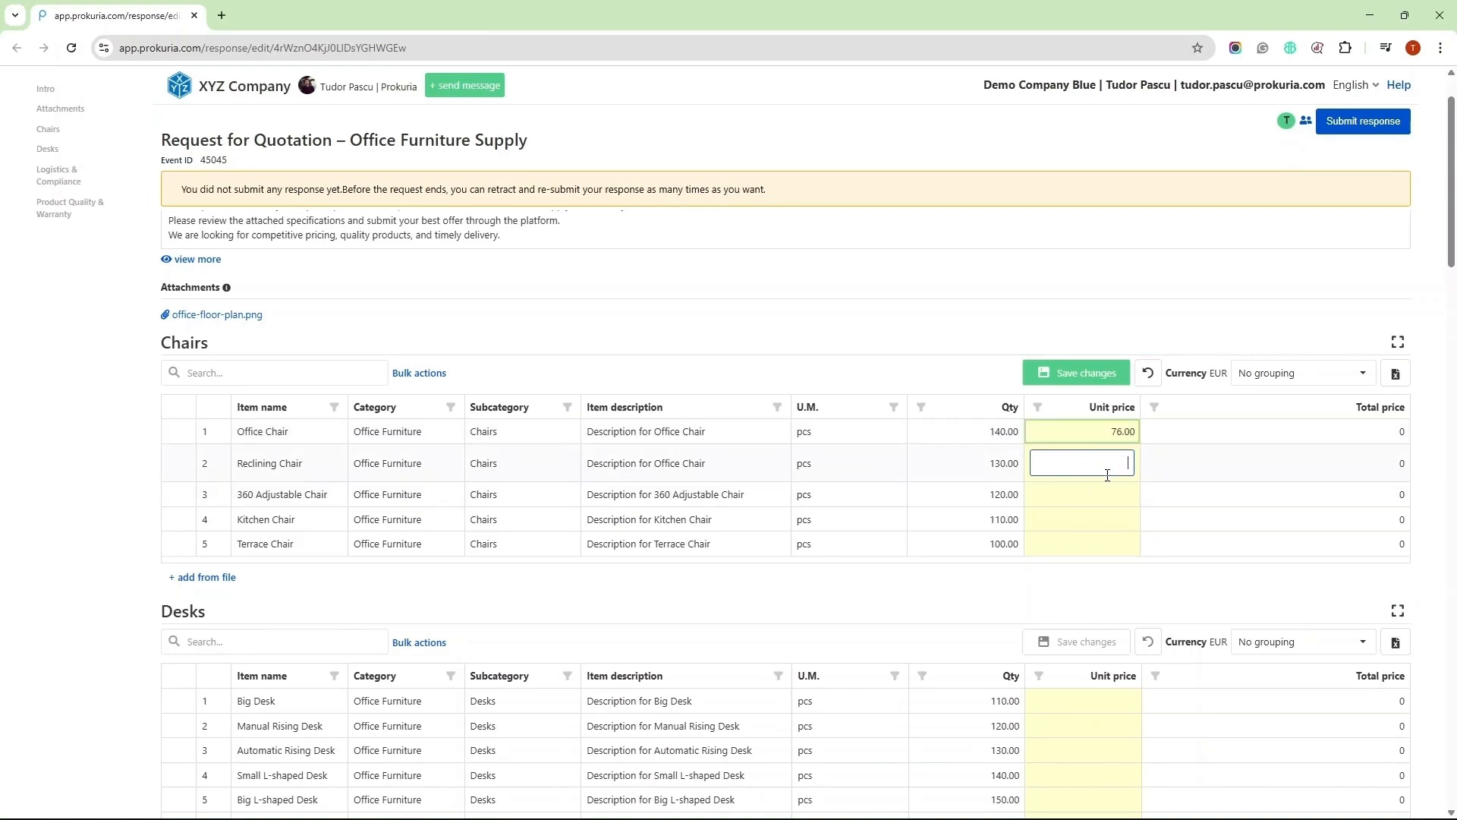
{"action": "type", "text": "87"}
{"action": "left_click", "coordinate": [1121, 501]}
{"action": "type", "text": "34"}
{"action": "left_click", "coordinate": [1117, 524]}
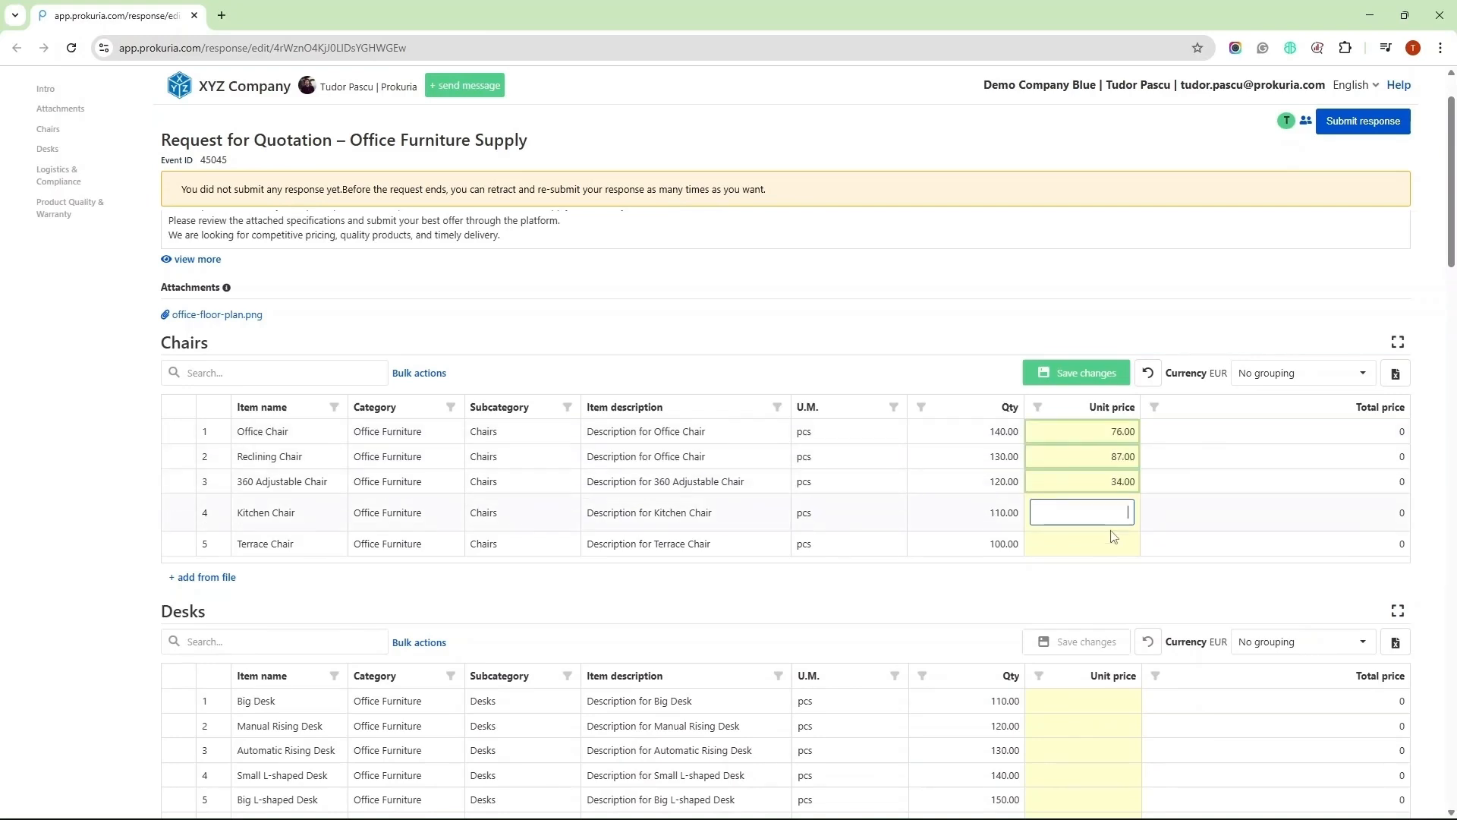
{"action": "left_click", "coordinate": [1082, 373]}
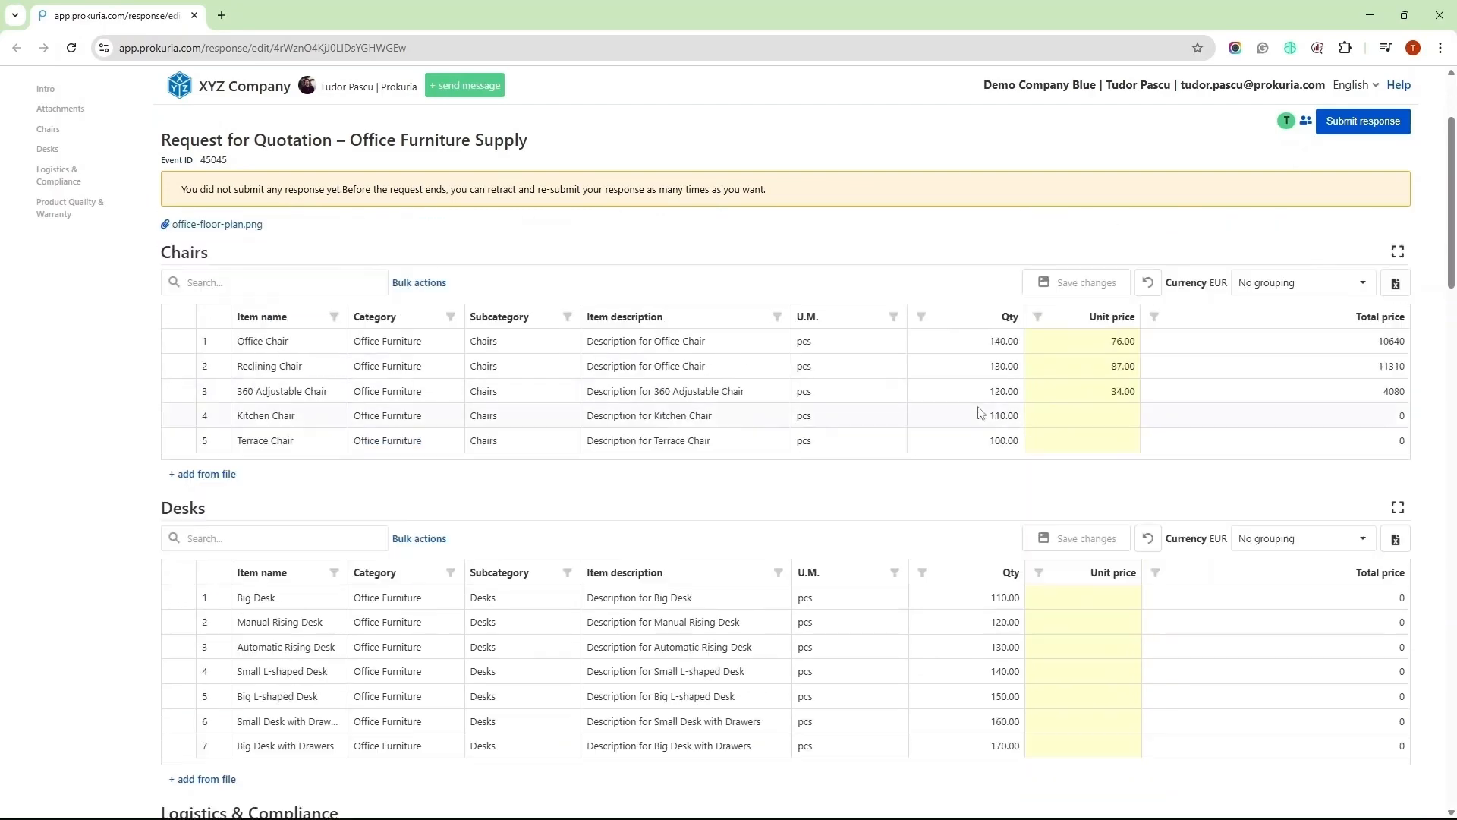
{"action": "scroll", "coordinate": [992, 413], "scroll_direction": "down", "scroll_amount": 5}
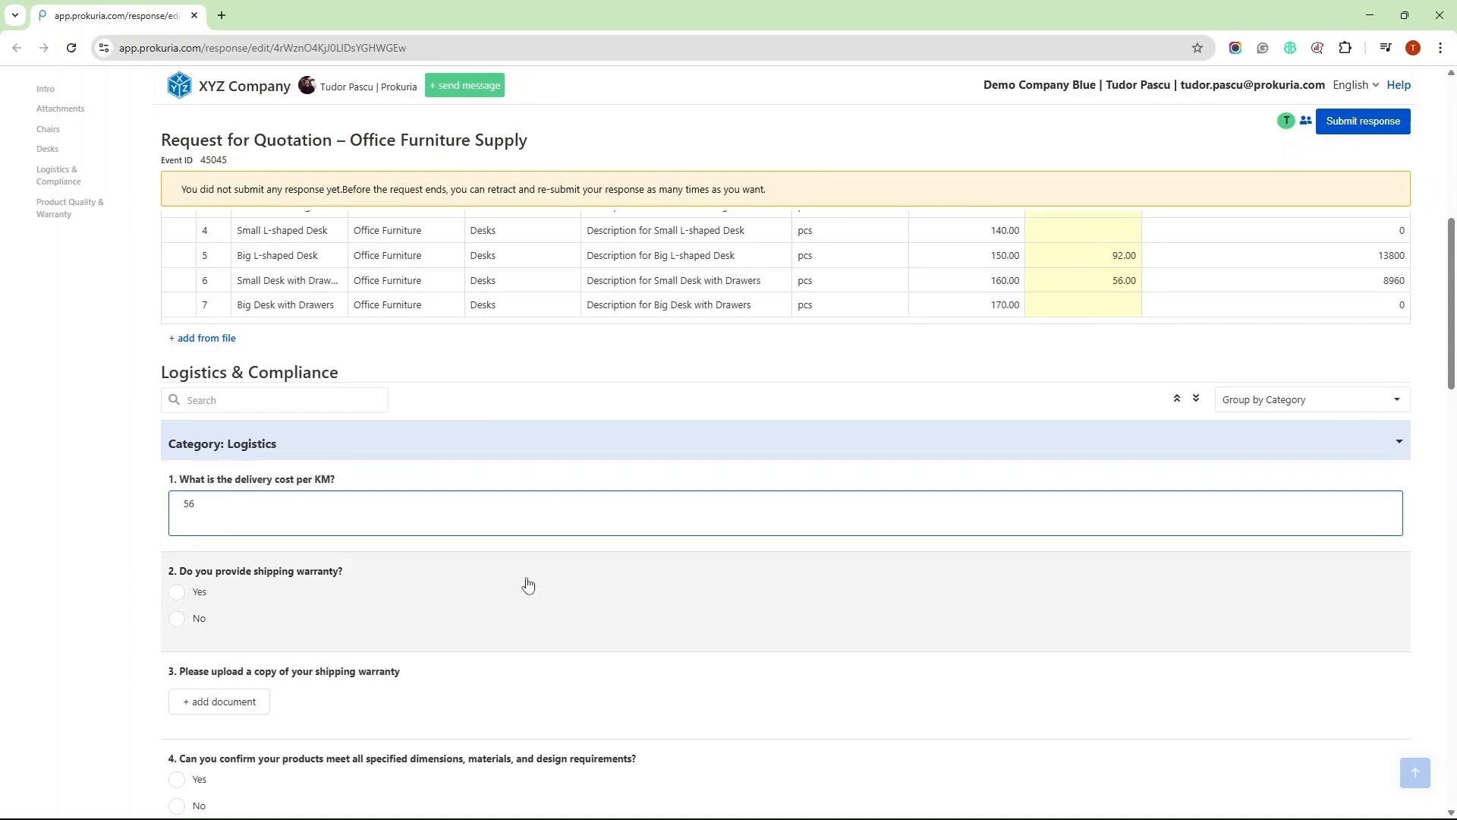
Answer yes to shipping warranty, no to specifications, attach the warranty file, and pick Option 1 for safety standards
{"action": "left_click", "coordinate": [552, 593]}
{"action": "scroll", "coordinate": [182, 577], "scroll_direction": "down", "scroll_amount": 1}
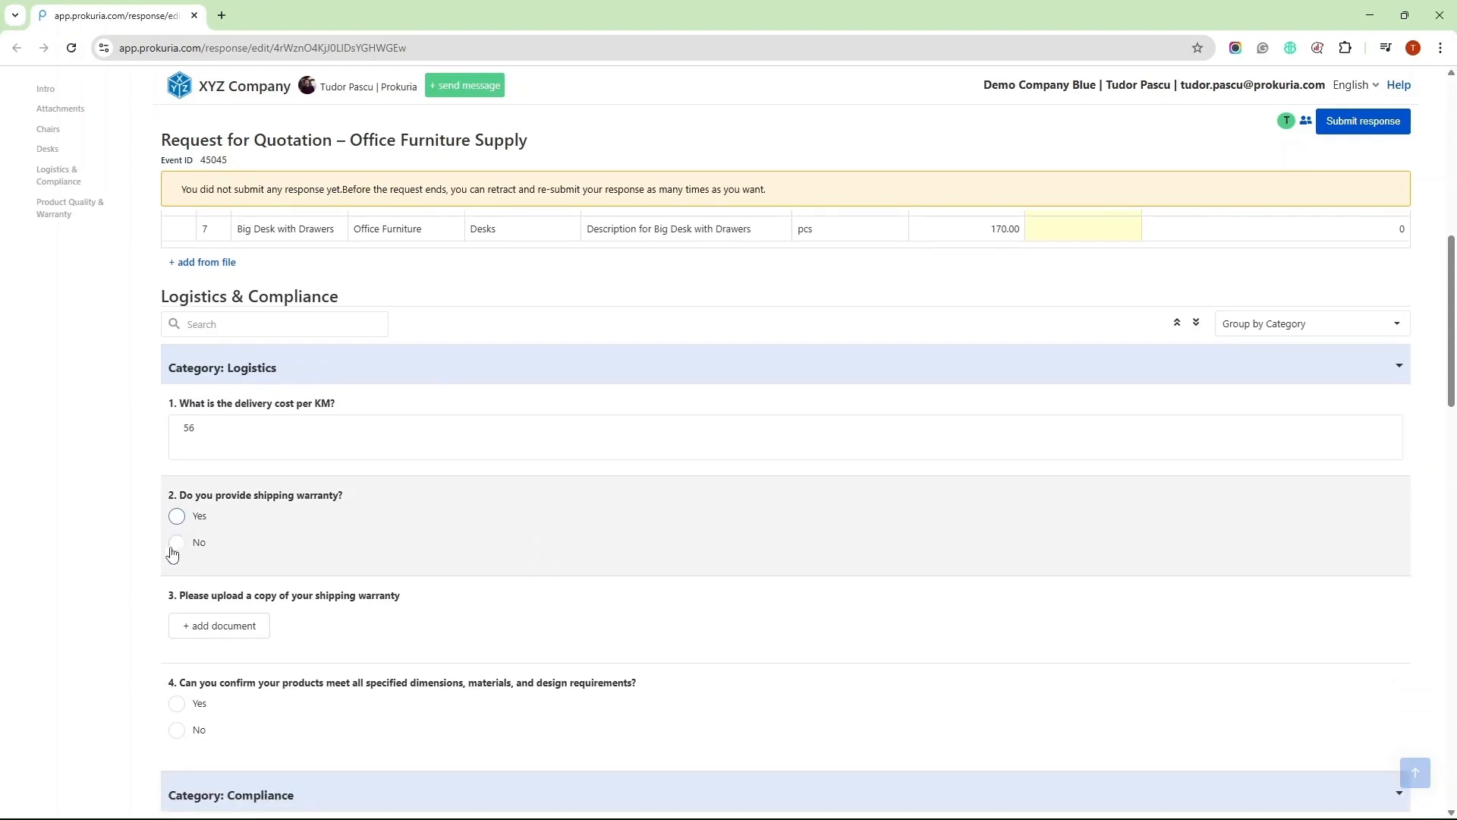
{"action": "left_click", "coordinate": [177, 517]}
{"action": "scroll", "coordinate": [271, 524], "scroll_direction": "down", "scroll_amount": 2}
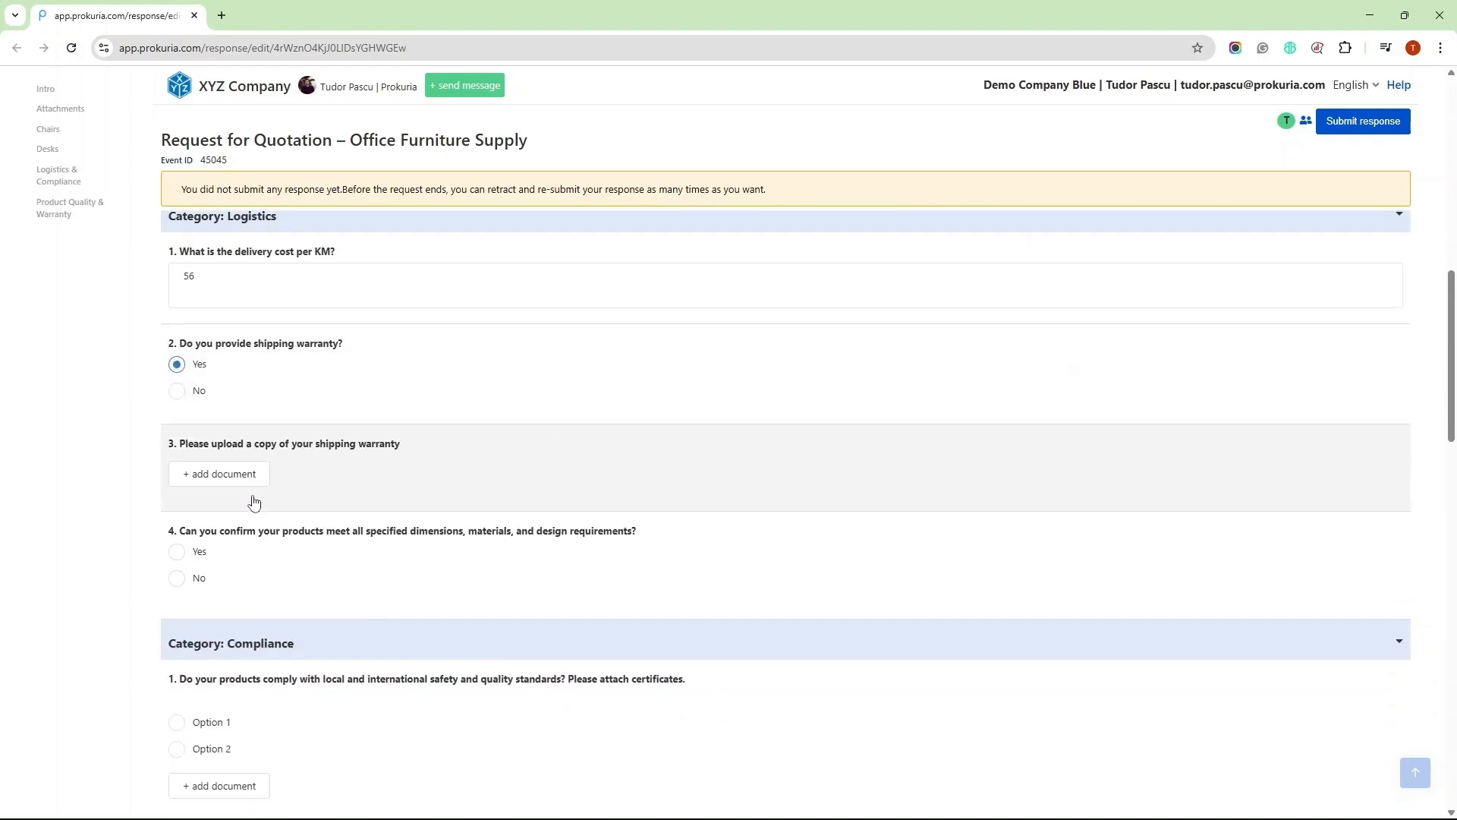
{"action": "left_click", "coordinate": [177, 579]}
{"action": "left_click", "coordinate": [247, 482]}
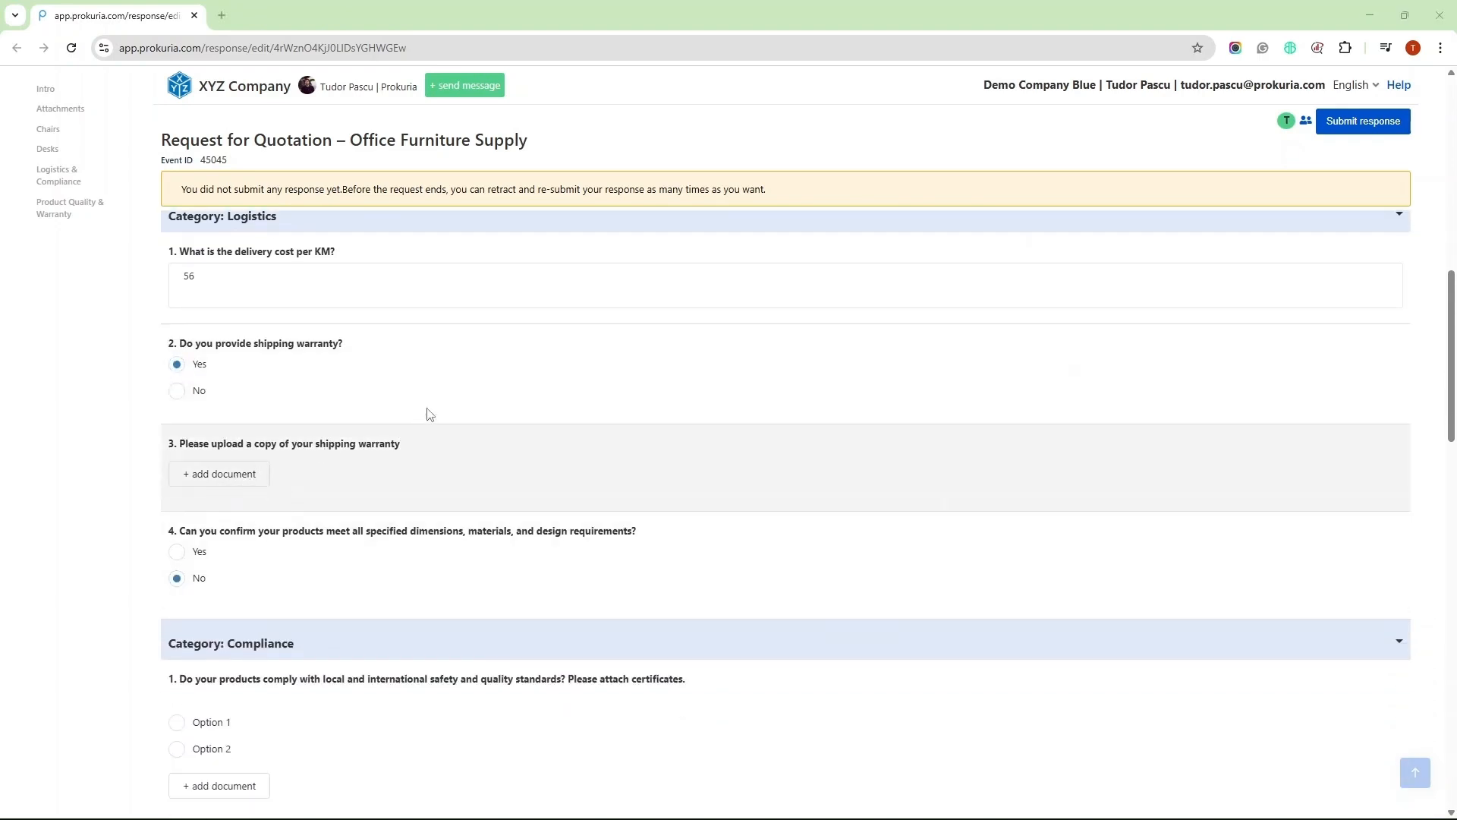
{"action": "double_click", "coordinate": [198, 172]}
{"action": "scroll", "coordinate": [276, 666], "scroll_direction": "down", "scroll_amount": 2}
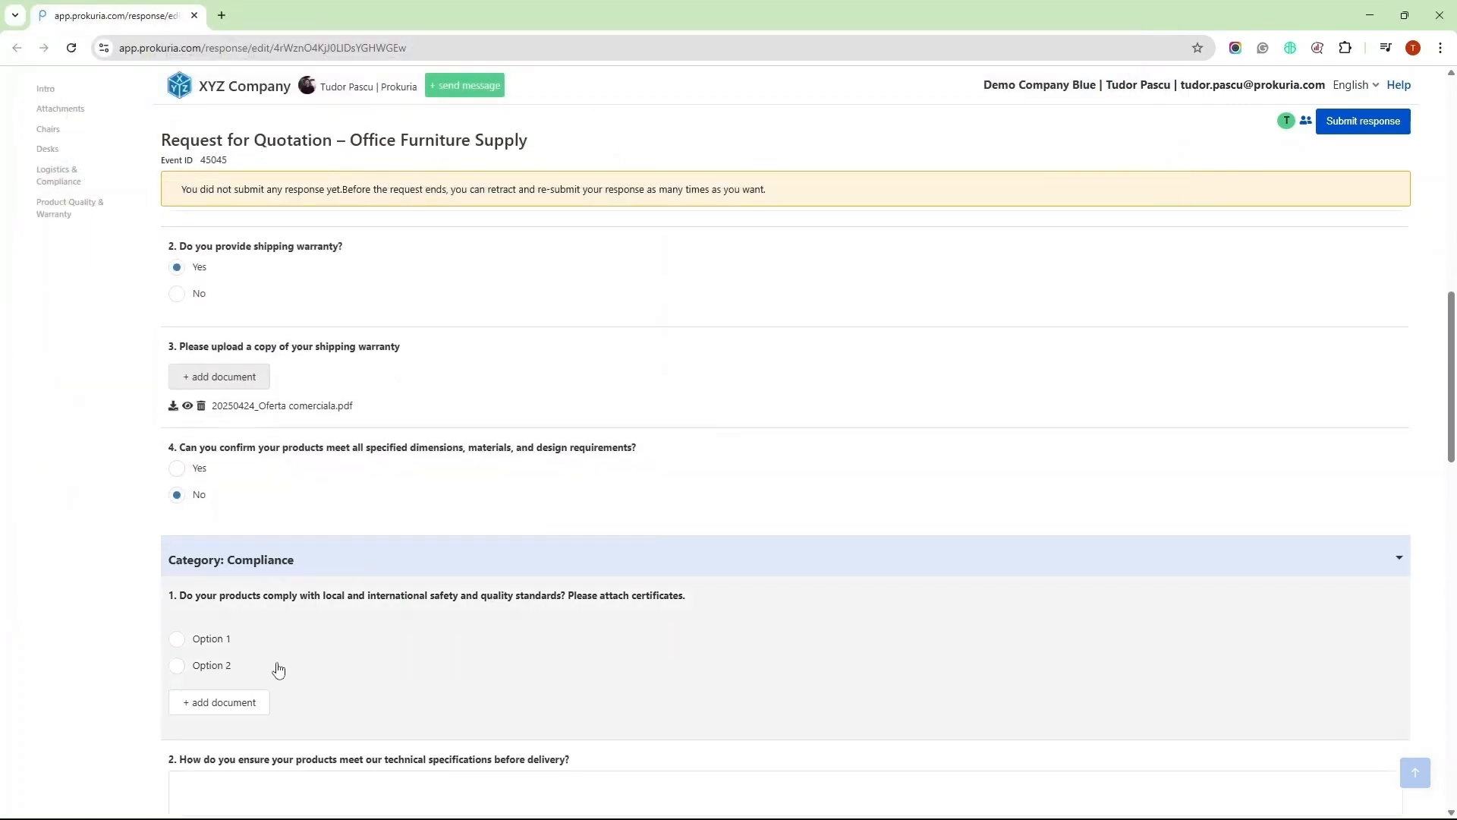
{"action": "left_click", "coordinate": [177, 583]}
{"action": "scroll", "coordinate": [228, 584], "scroll_direction": "down", "scroll_amount": 2}
{"action": "left_click", "coordinate": [335, 593]}
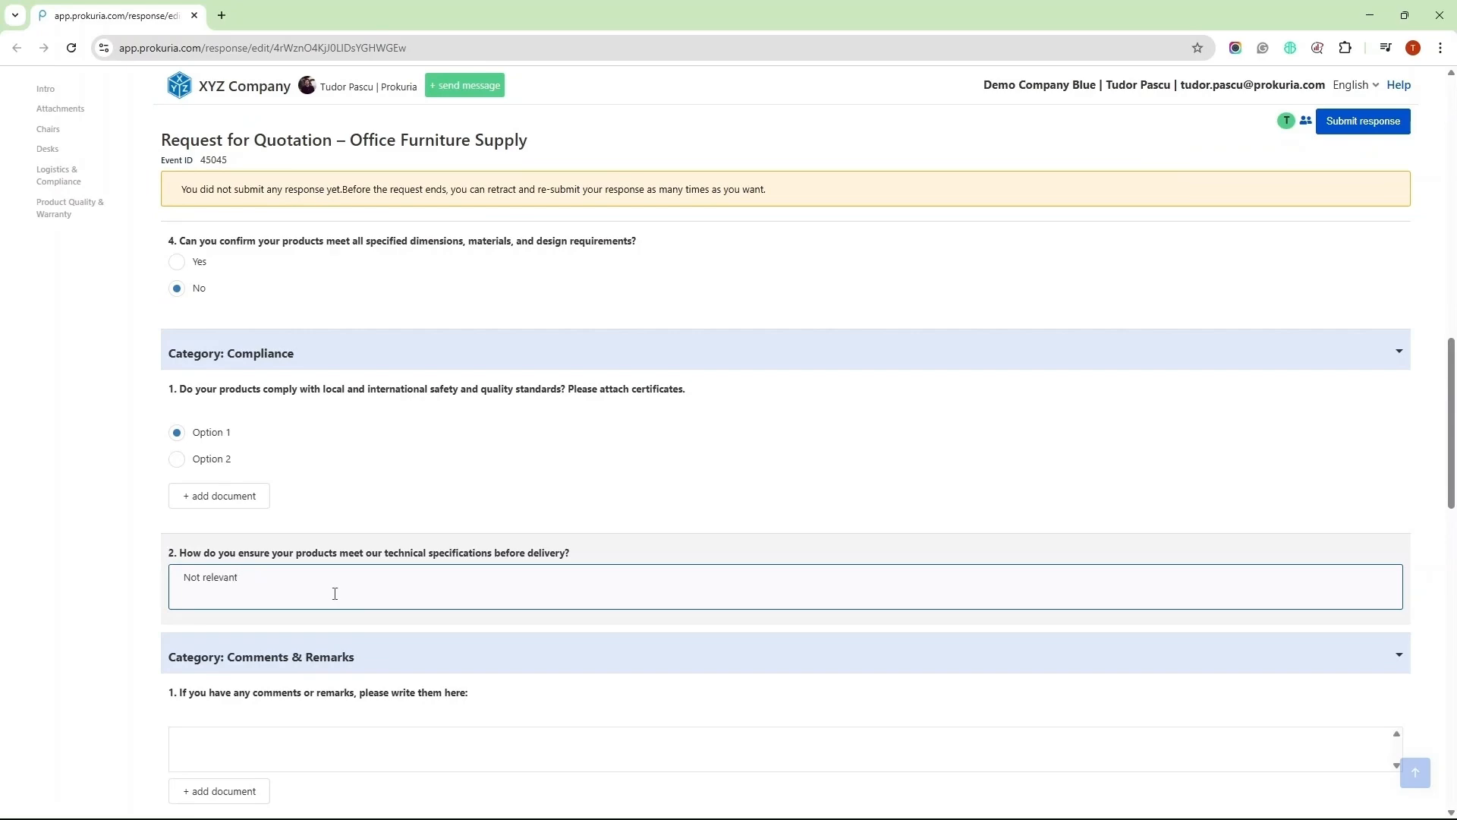
{"action": "scroll", "coordinate": [335, 593], "scroll_direction": "down", "scroll_amount": 1}
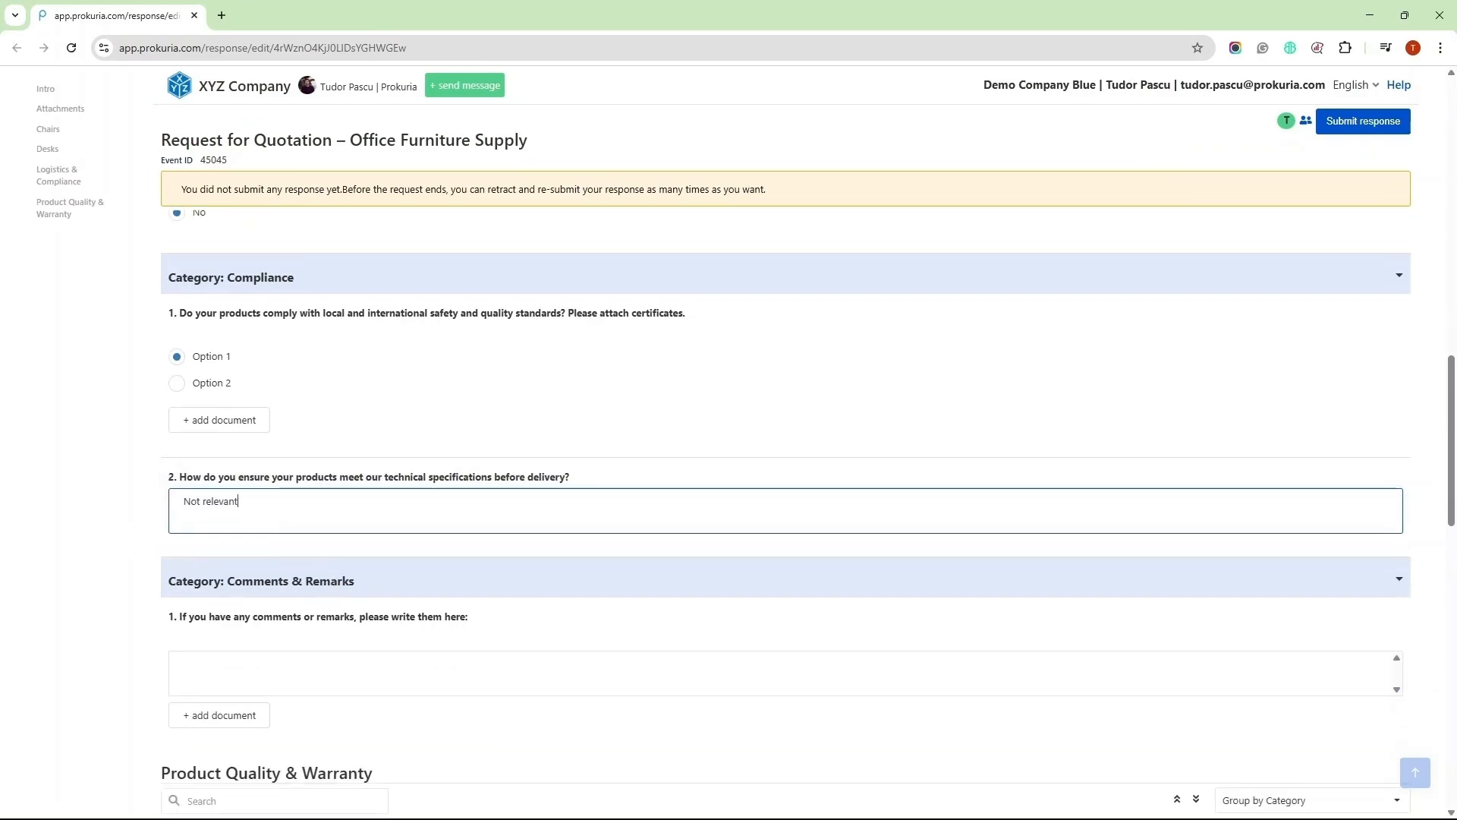
Fill the remaining answers with 'Nothing to add', '5 years' and 'Yes available at this time'
{"action": "left_click", "coordinate": [335, 668]}
{"action": "type", "text": "Nothing to add"}
{"action": "scroll", "coordinate": [407, 572], "scroll_direction": "down", "scroll_amount": 5}
{"action": "left_click", "coordinate": [406, 573]}
{"action": "type", "text": "5 years"}
{"action": "scroll", "coordinate": [406, 573], "scroll_direction": "down", "scroll_amount": 3}
{"action": "left_click", "coordinate": [407, 462]}
{"action": "type", "text": "Yes, 24/7"}
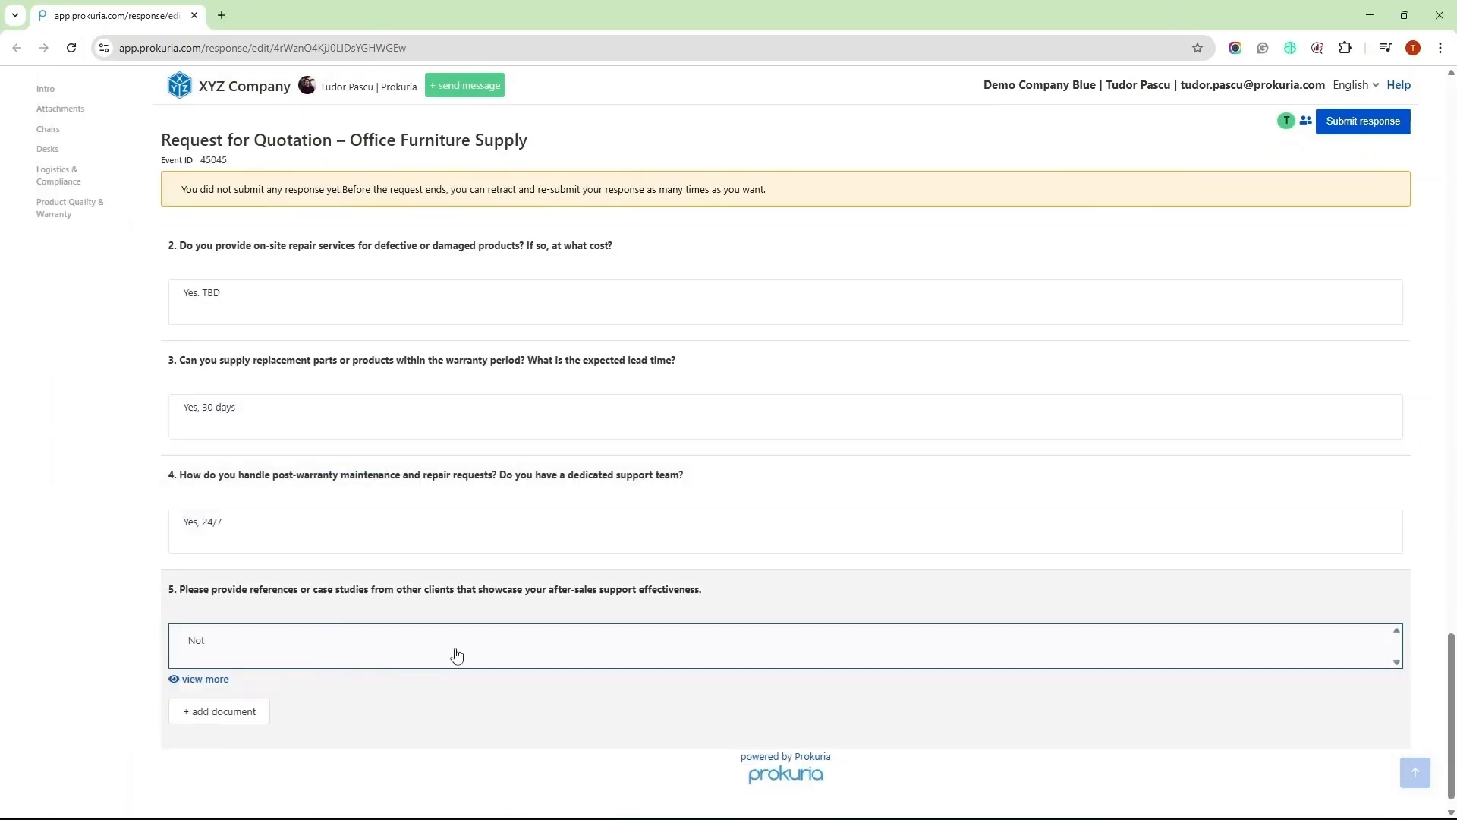
{"action": "type", "text": " available at this time"}
Submit and confirm Demo Company Blue's response, then return to the buyer's supplier list
{"action": "scroll", "coordinate": [1222, 521], "scroll_direction": "up", "scroll_amount": 2}
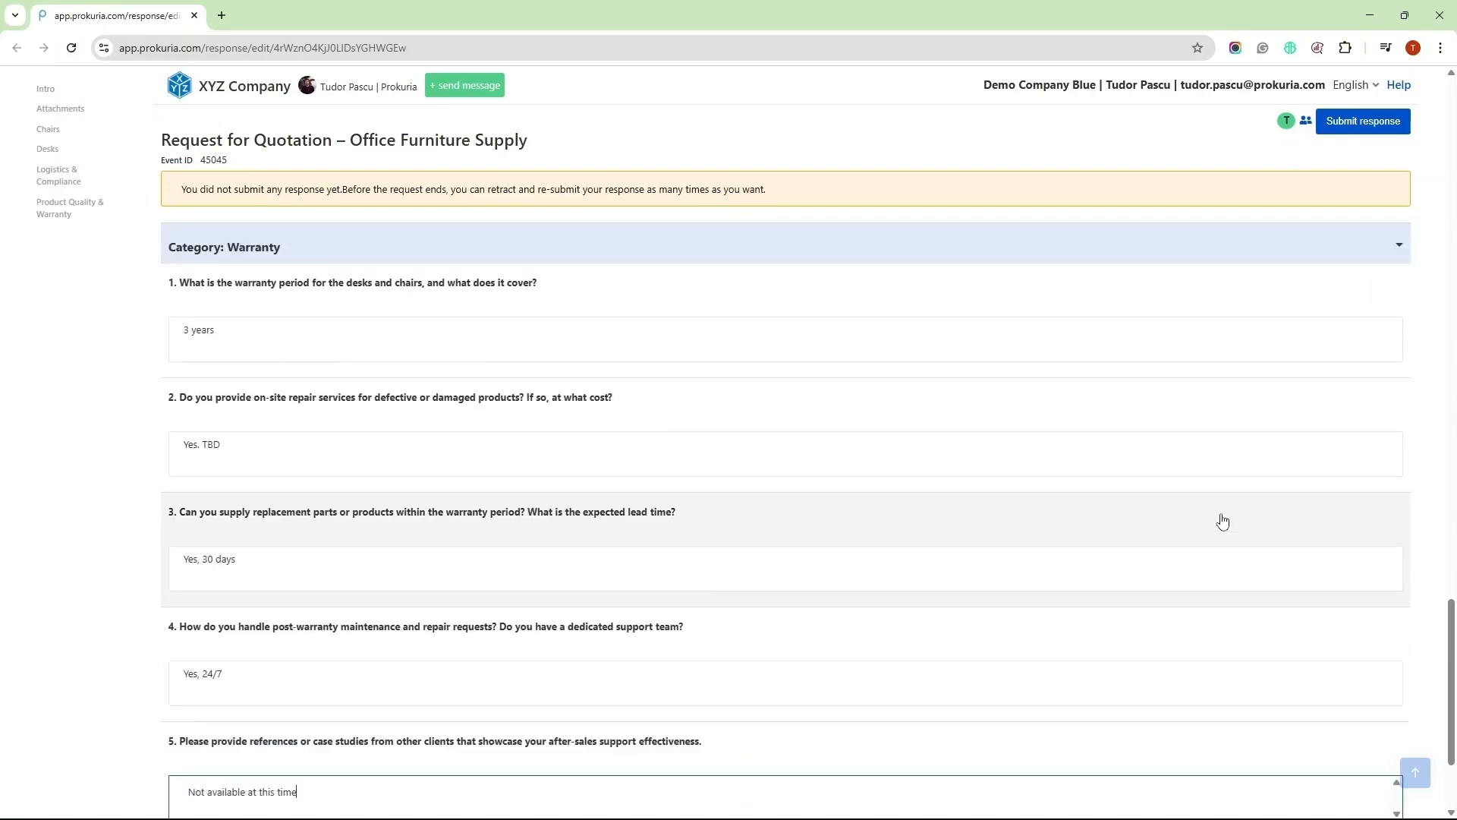
{"action": "left_click", "coordinate": [1416, 771]}
{"action": "left_click", "coordinate": [1380, 123]}
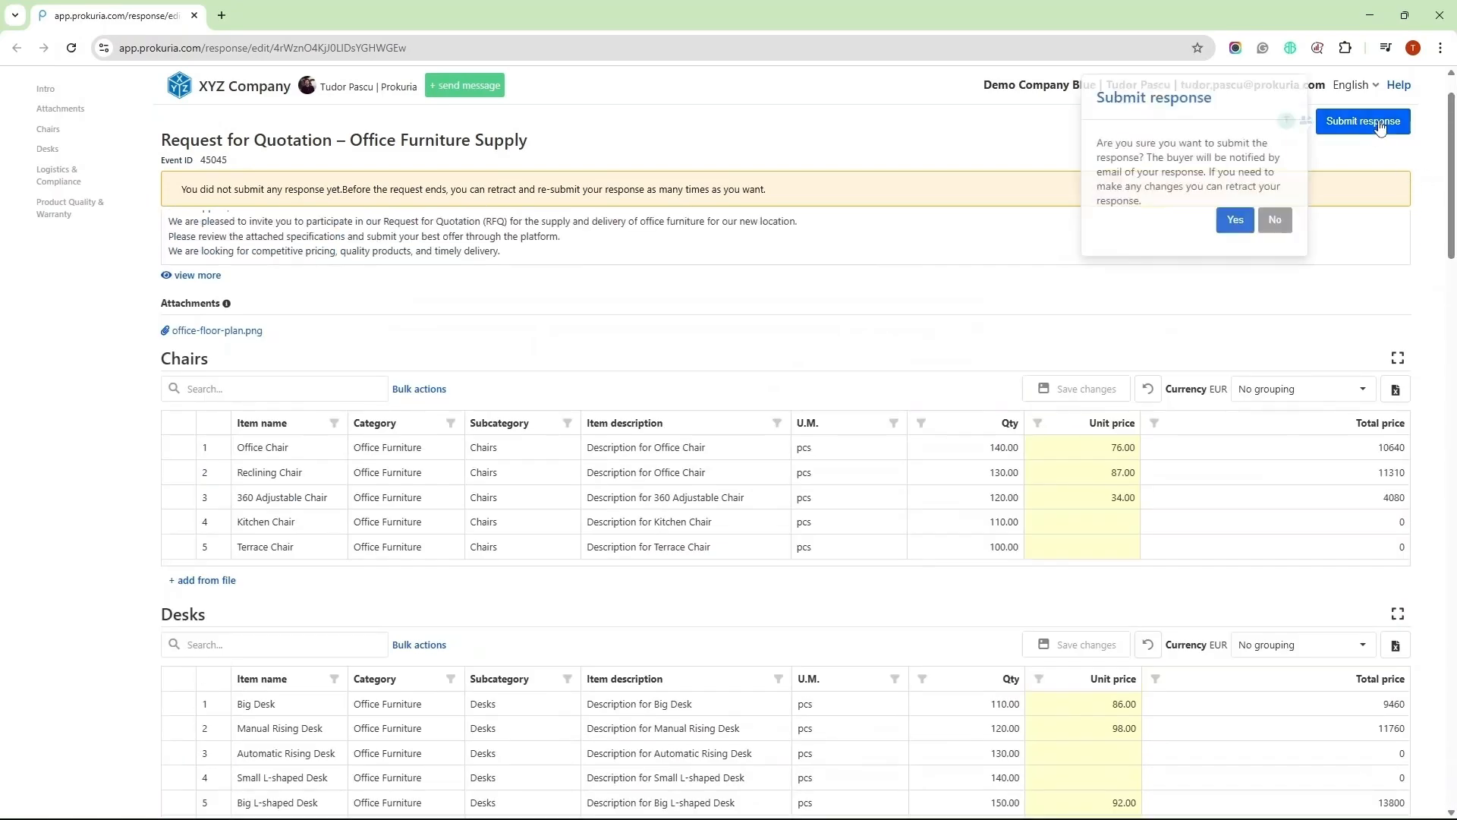
{"action": "left_click", "coordinate": [1236, 220]}
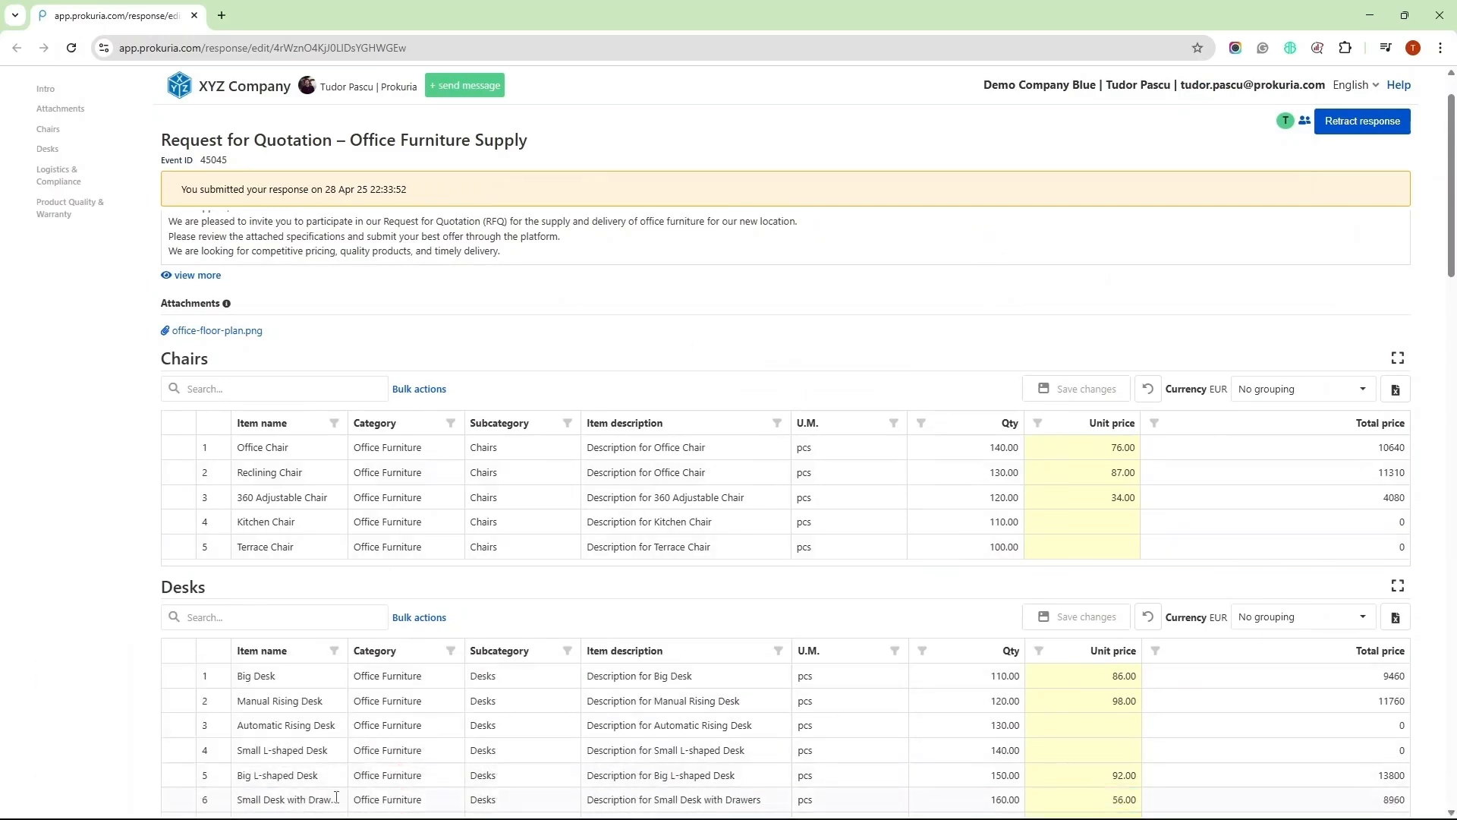
{"action": "left_click", "coordinate": [326, 710]}
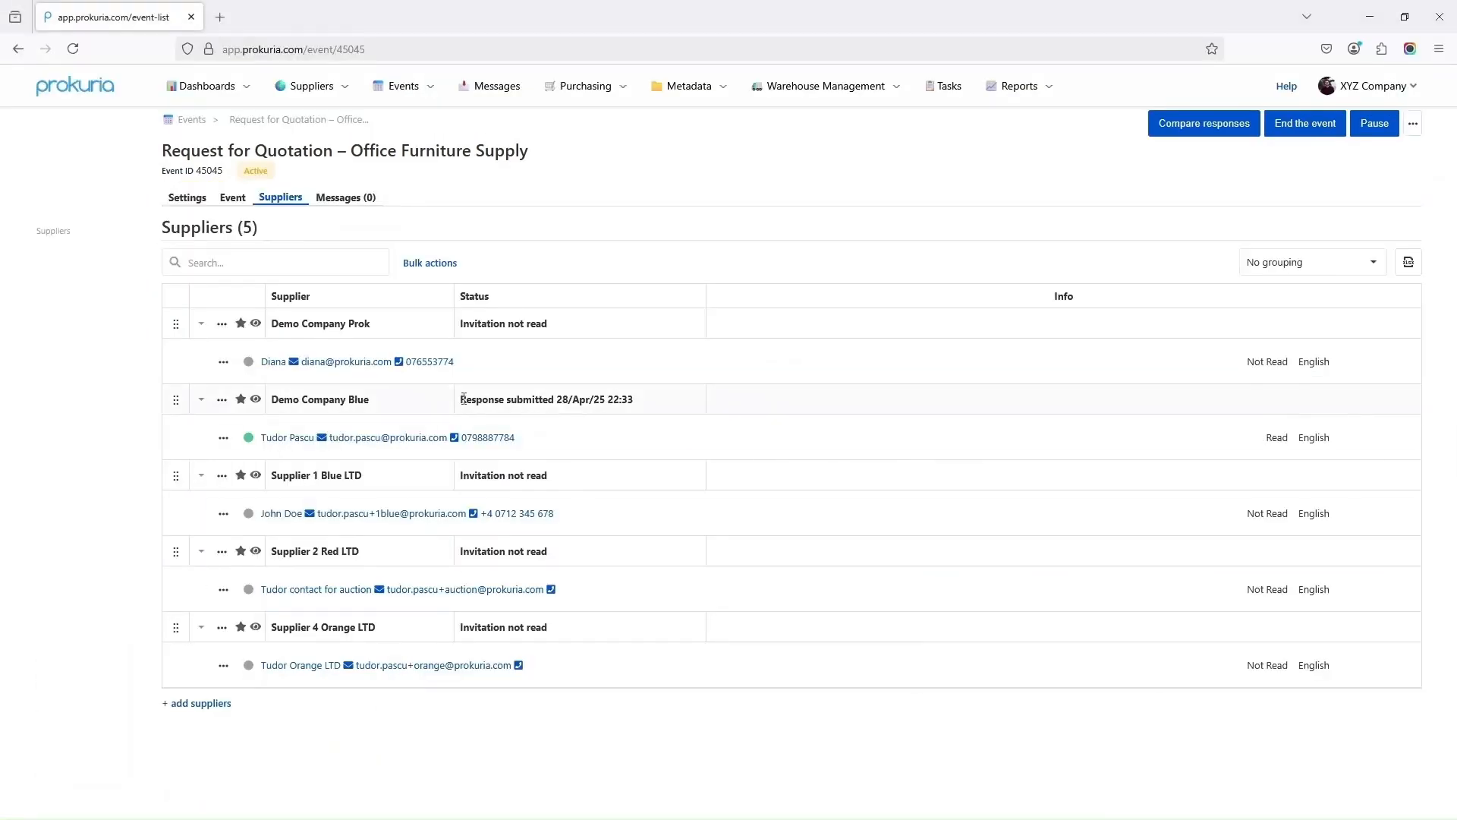
Check Demo Company Blue's Response submitted status and date, then end the Office Furniture Supply event
{"action": "left_click_drag", "start_coordinate": [463, 399], "coordinate": [588, 395]}
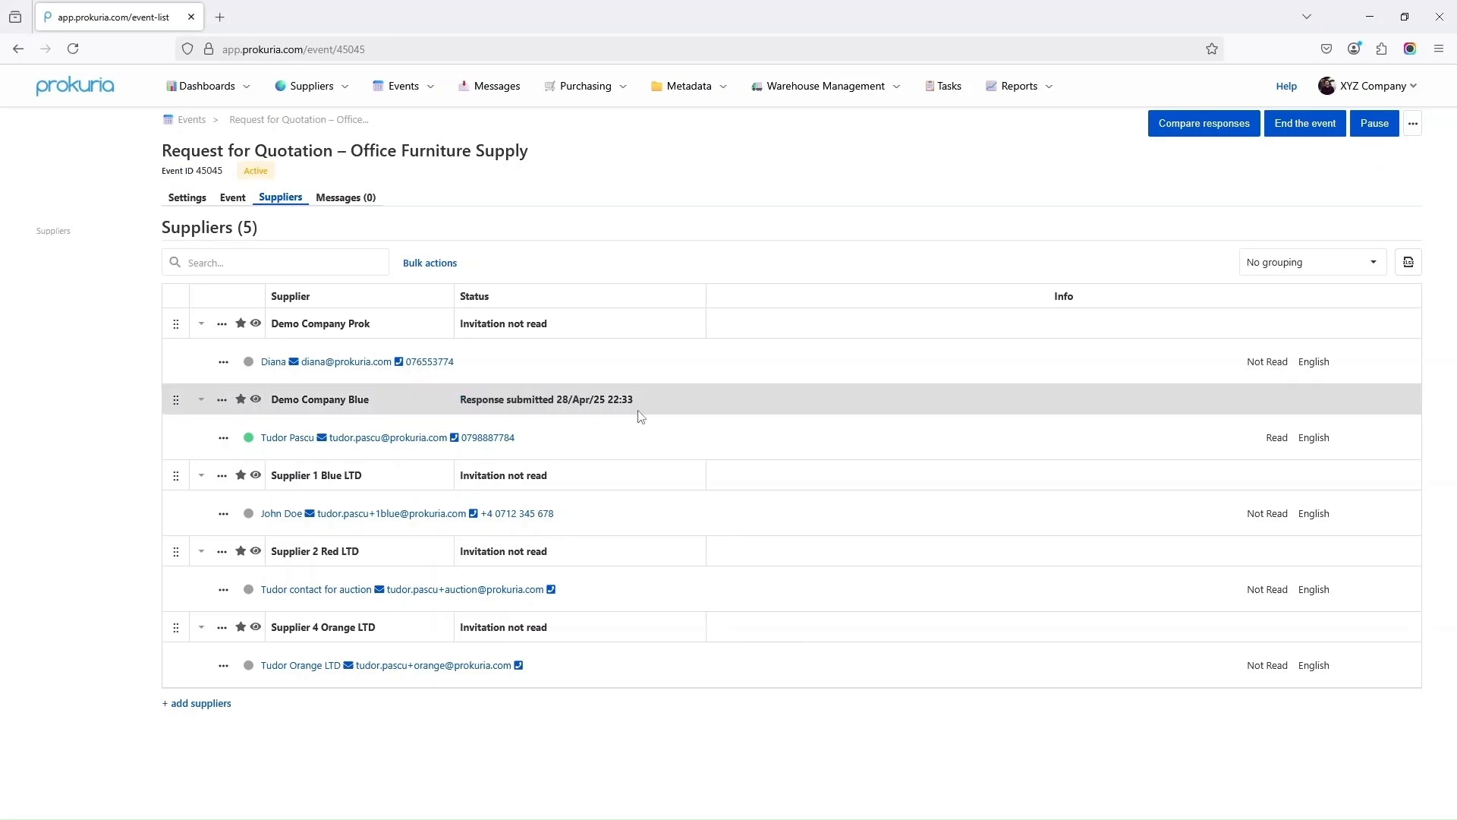
{"action": "left_click_drag", "start_coordinate": [563, 402], "coordinate": [621, 400]}
{"action": "mouse_move", "coordinate": [246, 442]}
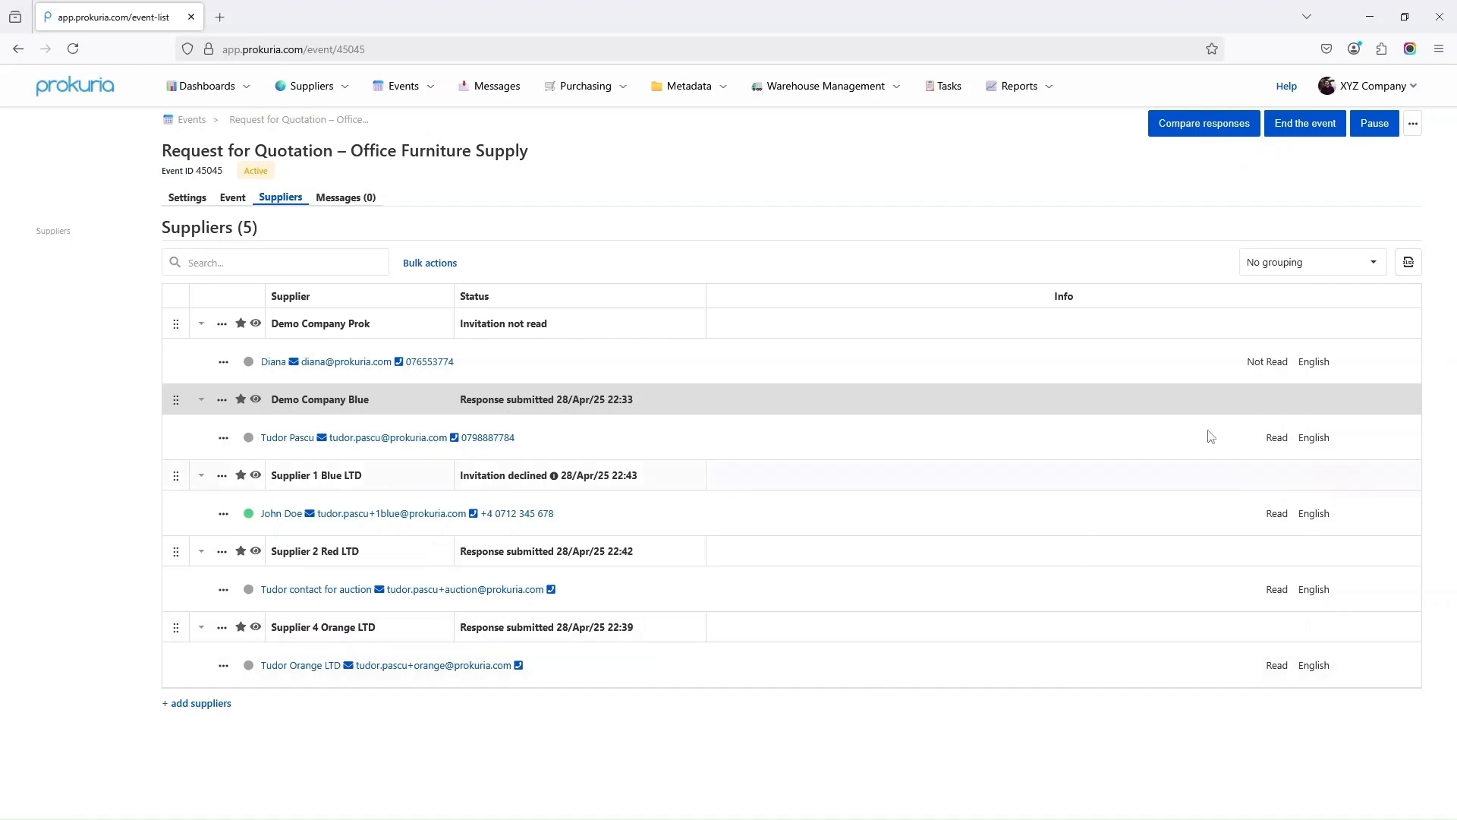
{"action": "left_click", "coordinate": [1306, 125]}
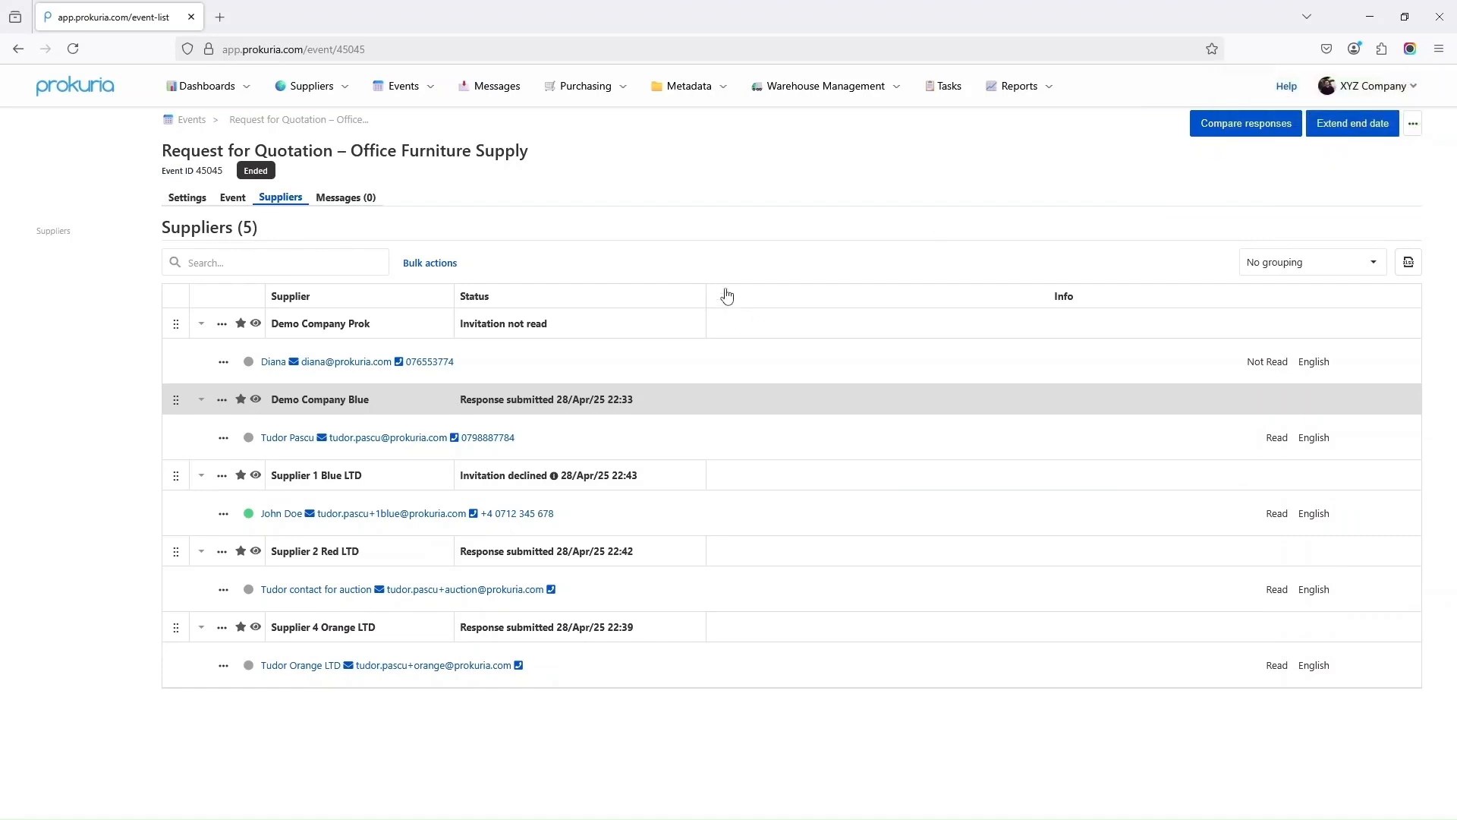
{"action": "left_click", "coordinate": [1267, 128]}
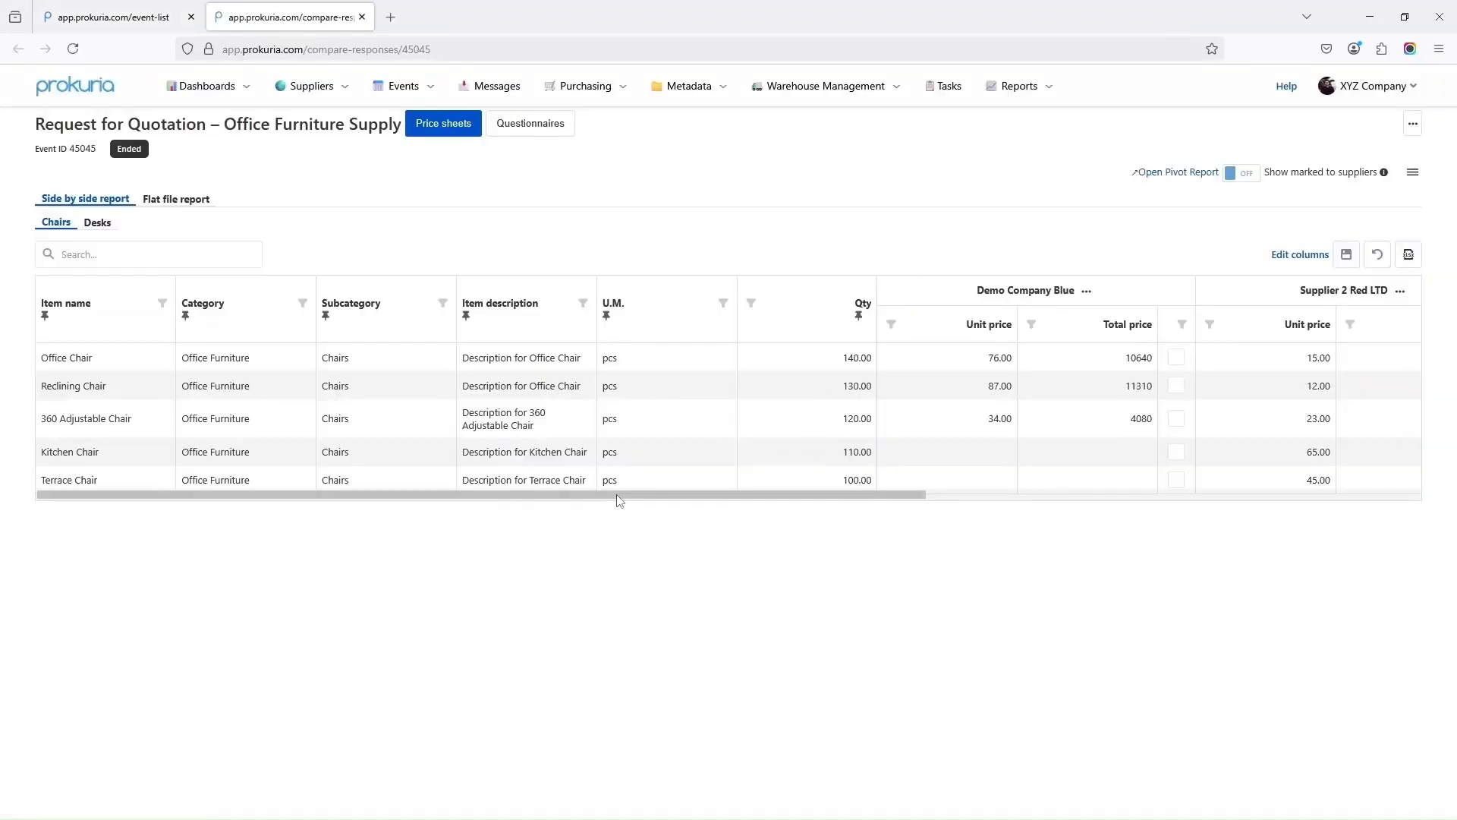
Scroll across the side-by-side Chairs bids, then switch to the Flat file report
{"action": "left_click_drag", "start_coordinate": [619, 497], "coordinate": [805, 501]}
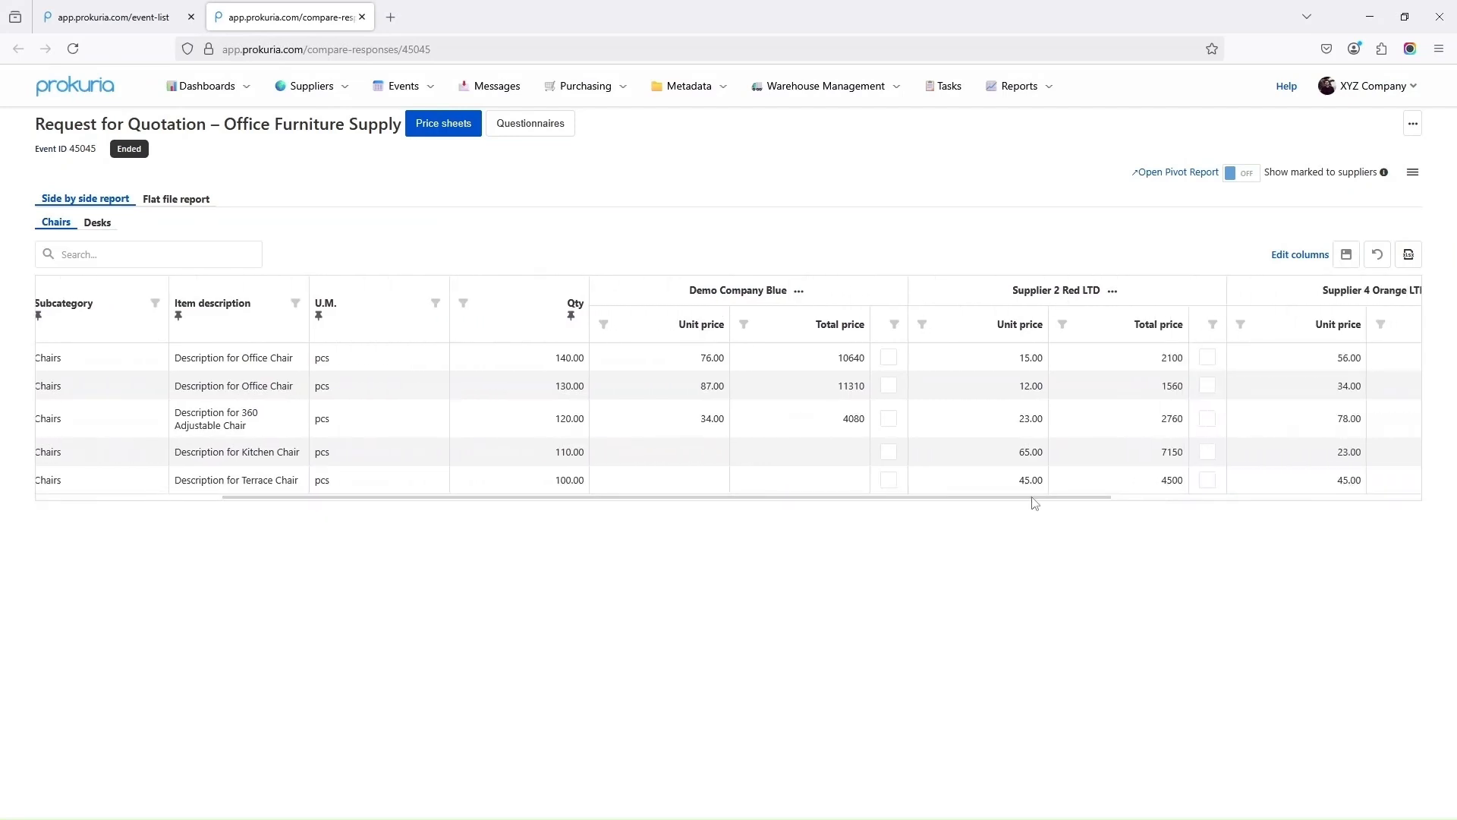
{"action": "mouse_move", "coordinate": [1034, 504]}
{"action": "left_mouse_down"}
{"action": "mouse_move", "coordinate": [1177, 498]}
{"action": "mouse_move", "coordinate": [1013, 503]}
{"action": "left_mouse_up"}
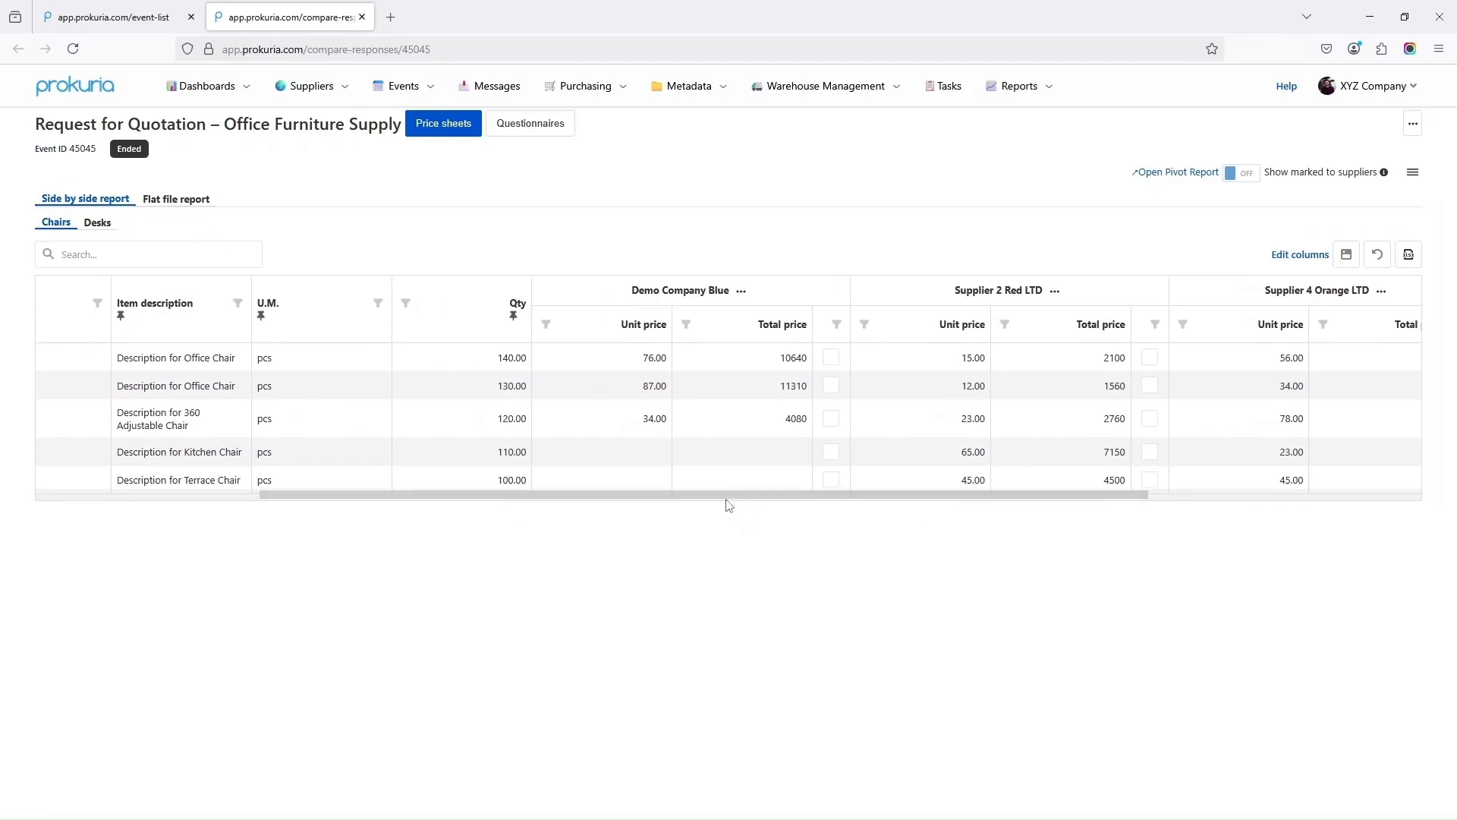
{"action": "left_click", "coordinate": [186, 202]}
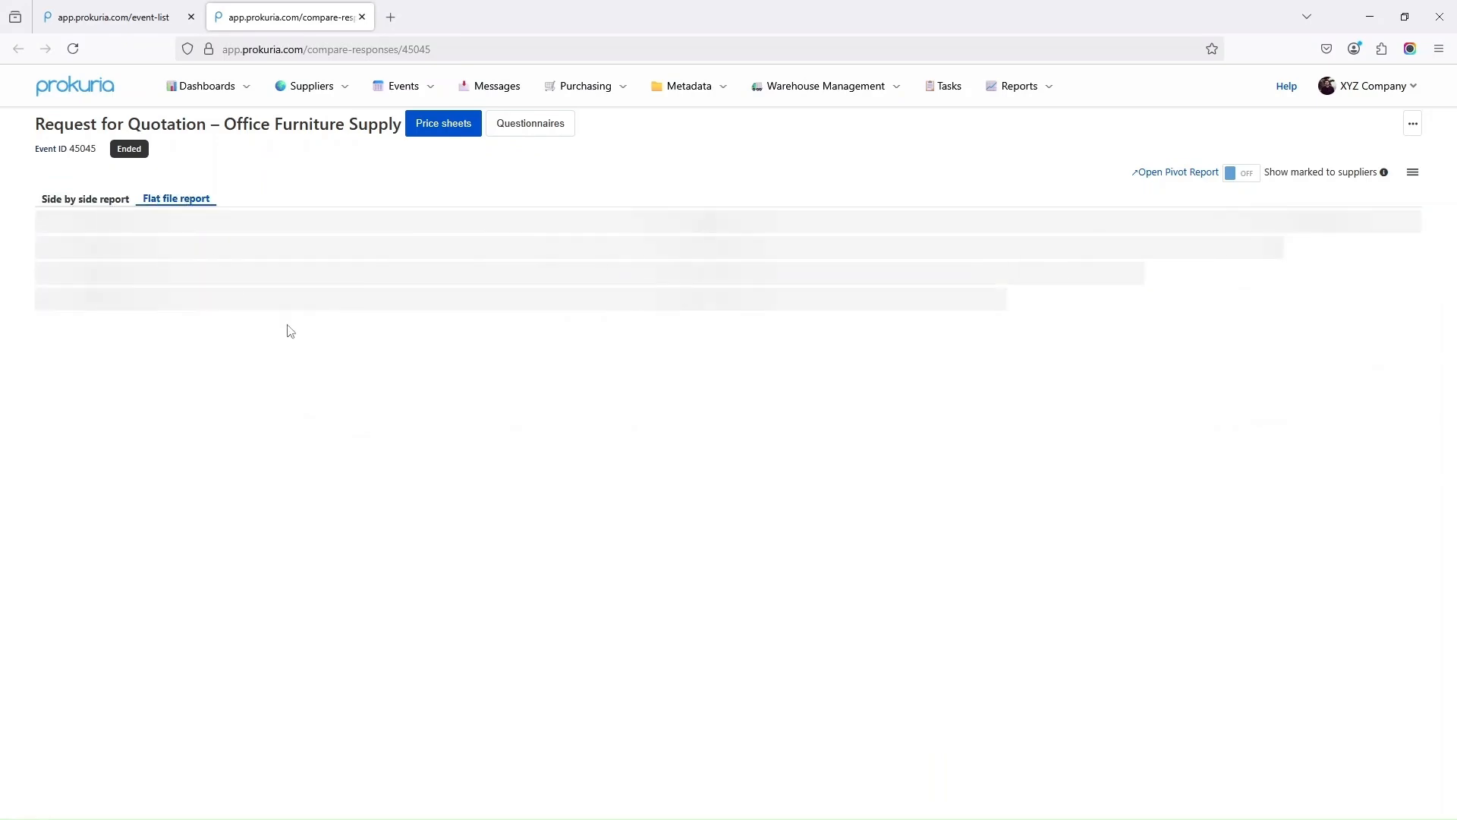
Filter the flat report's Section column to Chairs only, then show the questionnaire comparison
{"action": "scroll", "coordinate": [391, 459], "scroll_direction": "down", "scroll_amount": 5}
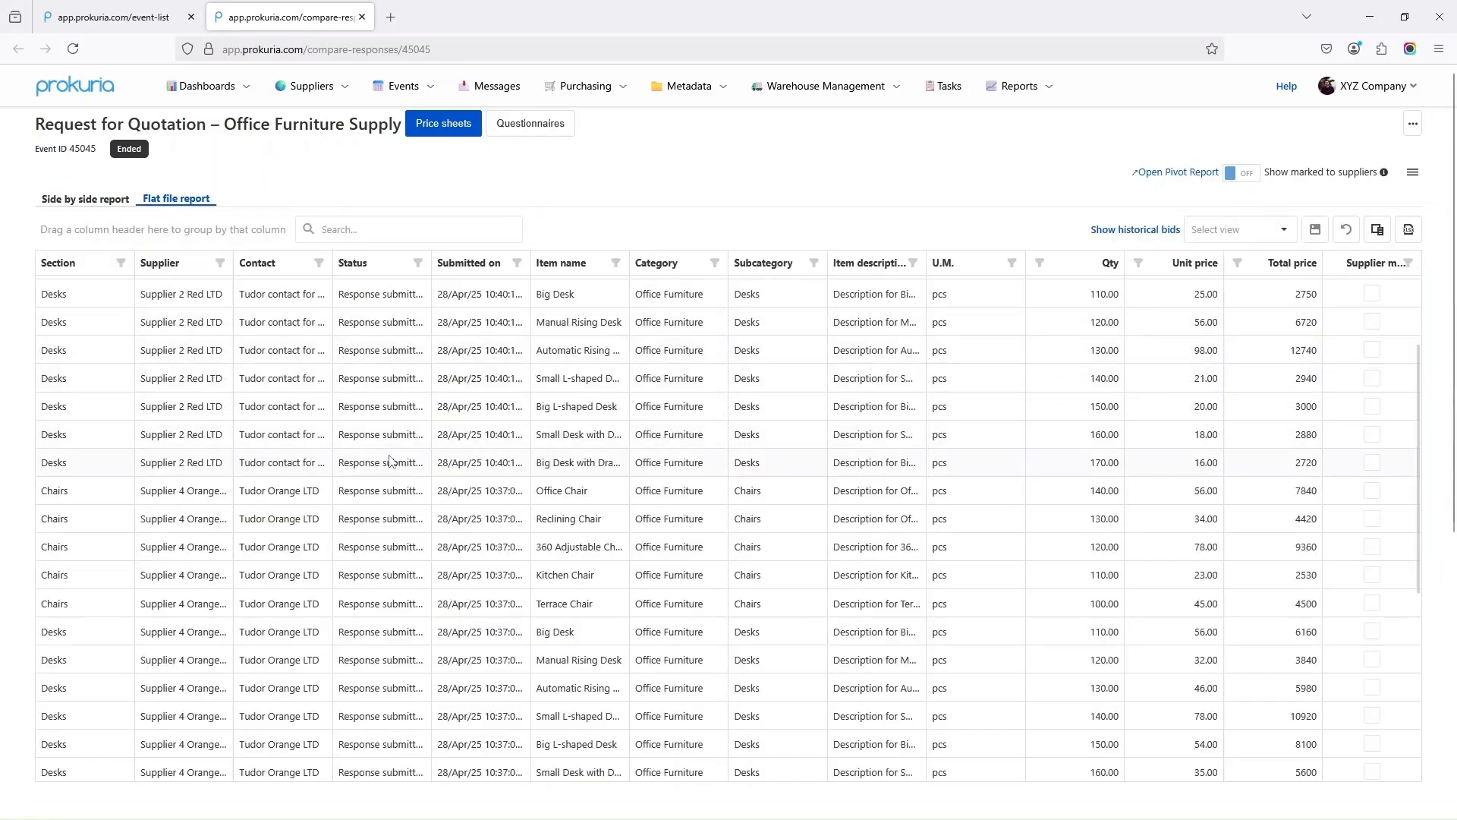
{"action": "scroll", "coordinate": [431, 513], "scroll_direction": "up", "scroll_amount": 4}
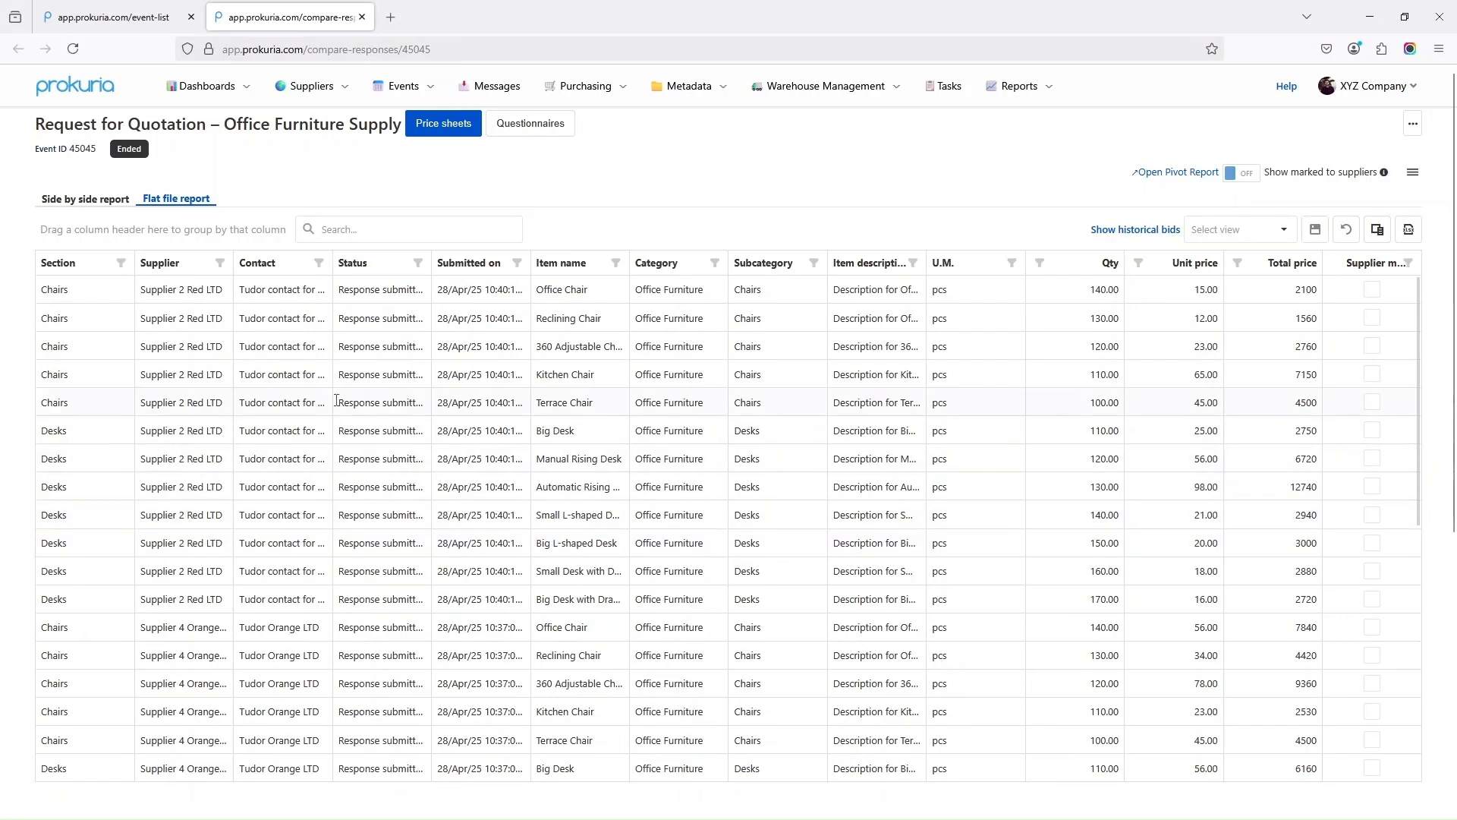
{"action": "left_click", "coordinate": [121, 263]}
{"action": "left_click", "coordinate": [68, 367]}
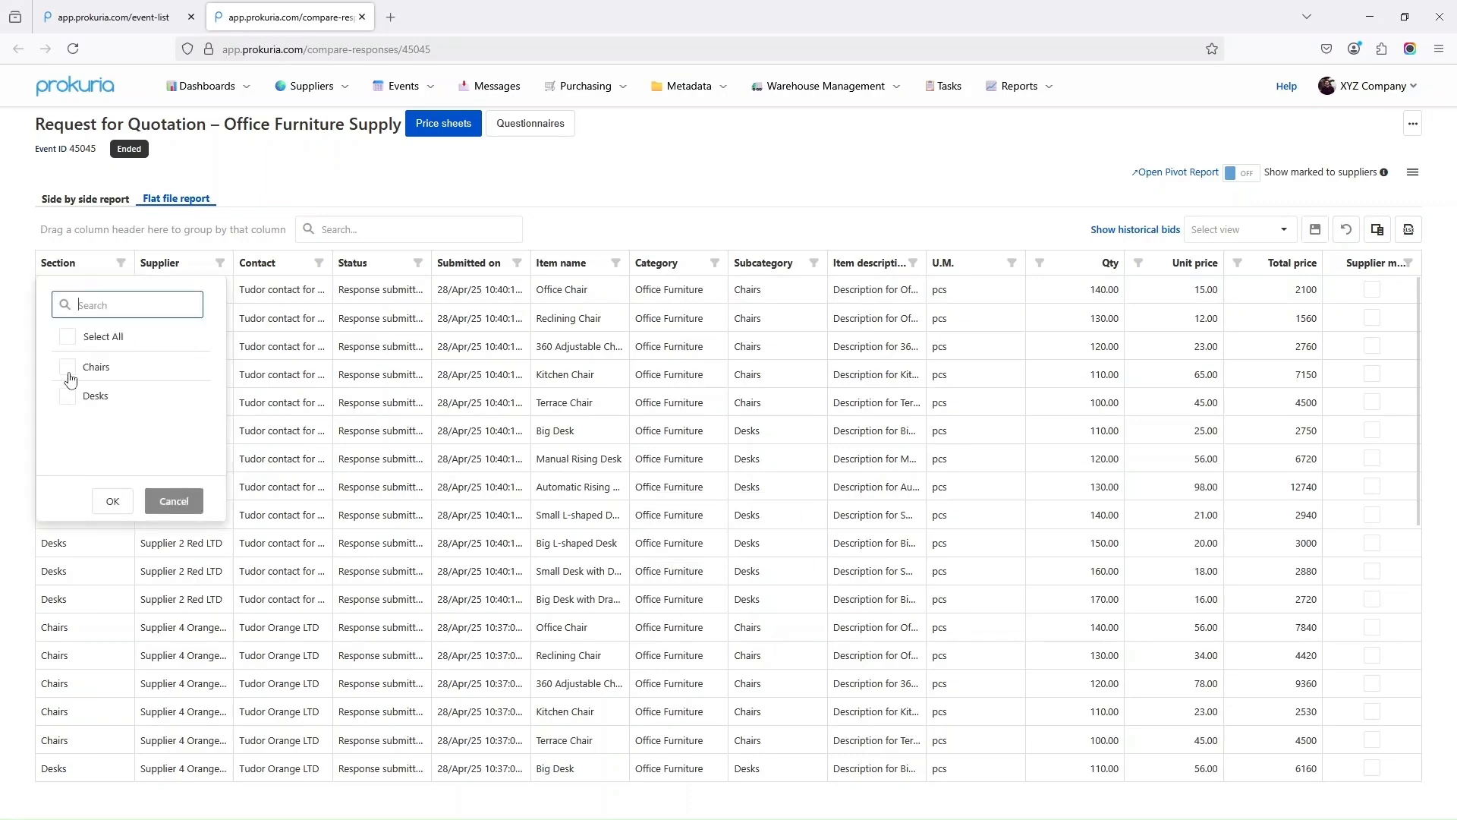
{"action": "left_click", "coordinate": [112, 501]}
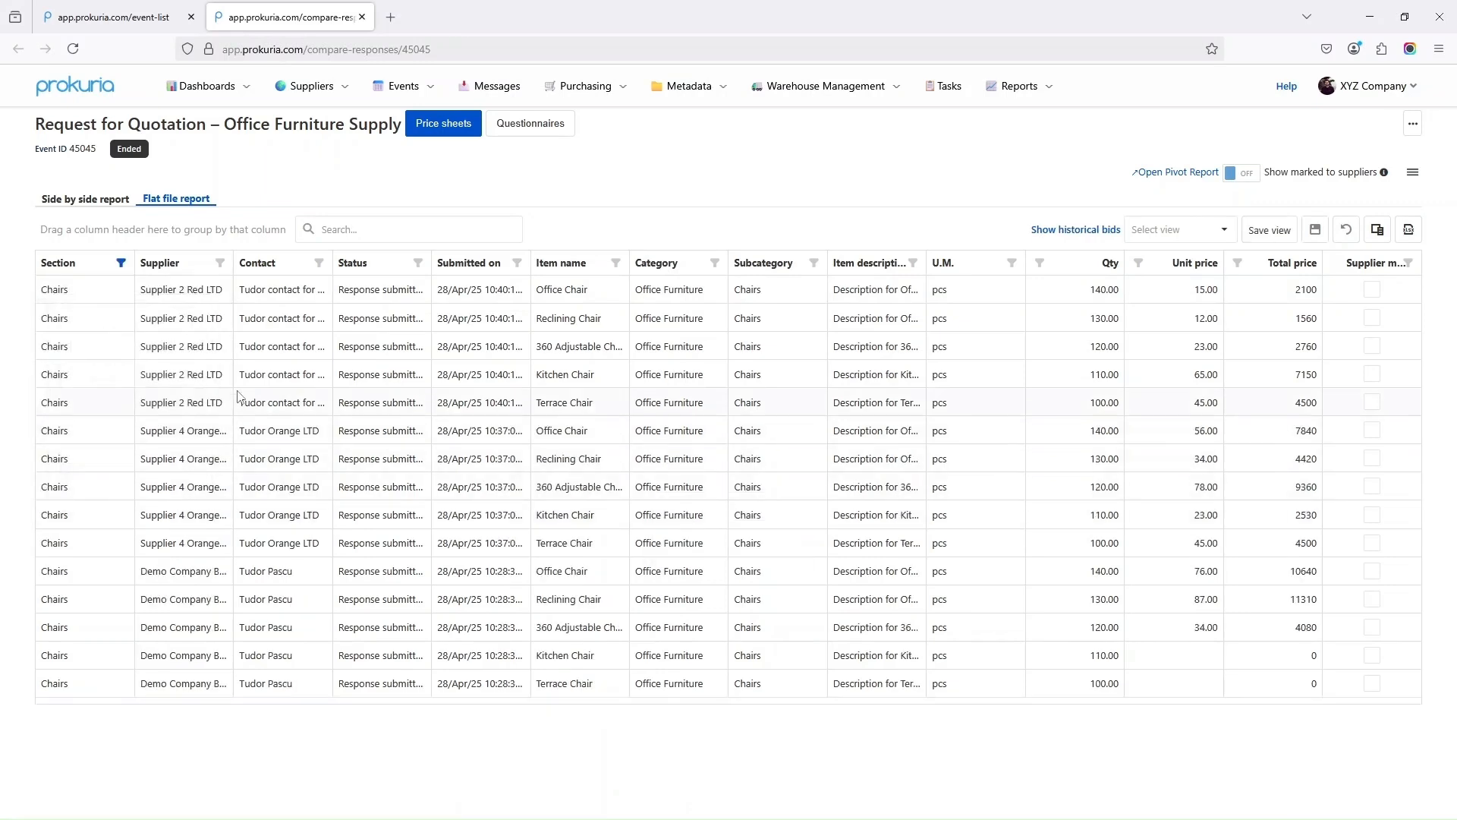
{"action": "left_click", "coordinate": [220, 262]}
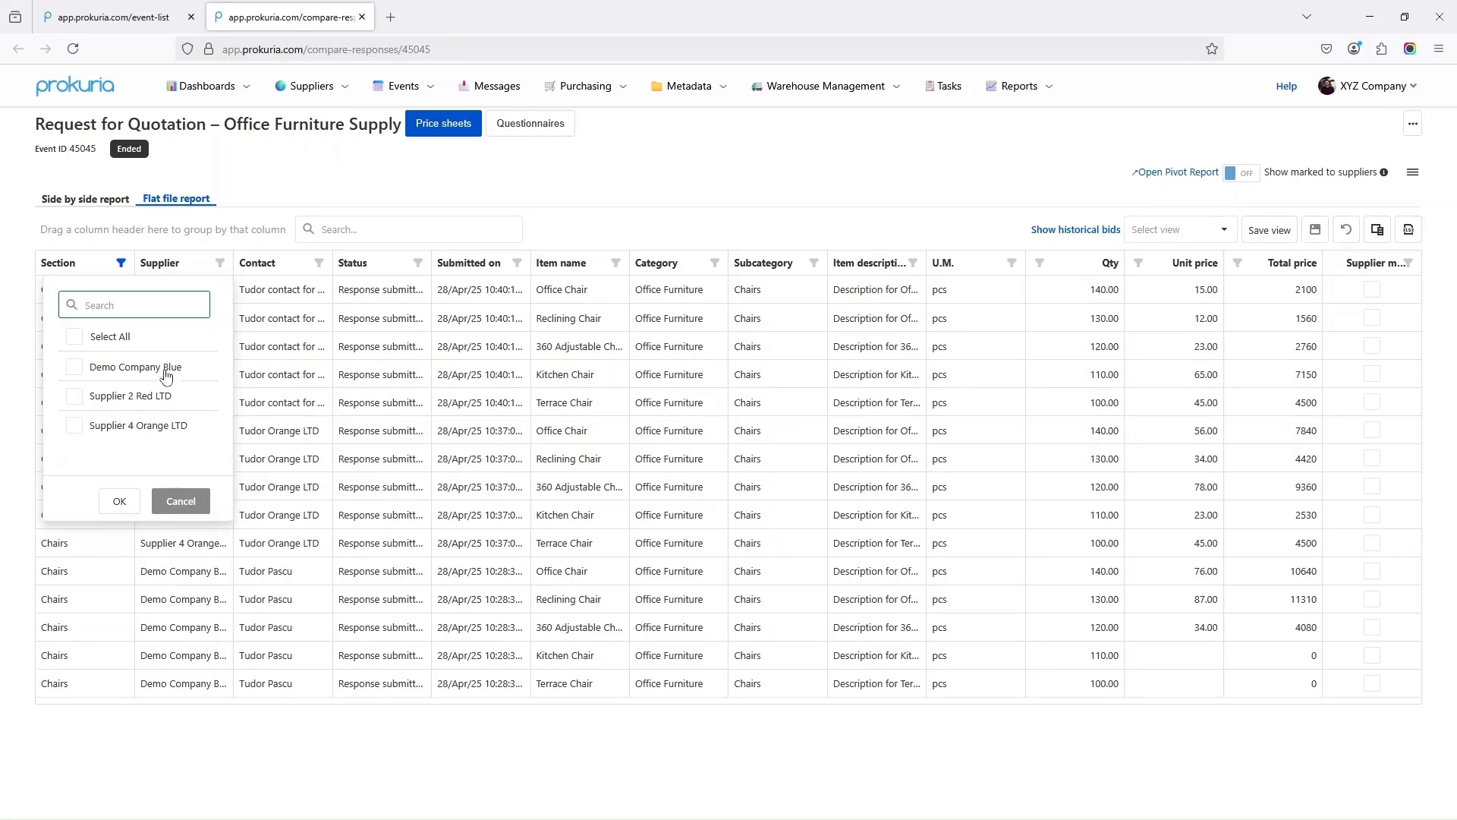
{"action": "left_click", "coordinate": [560, 124]}
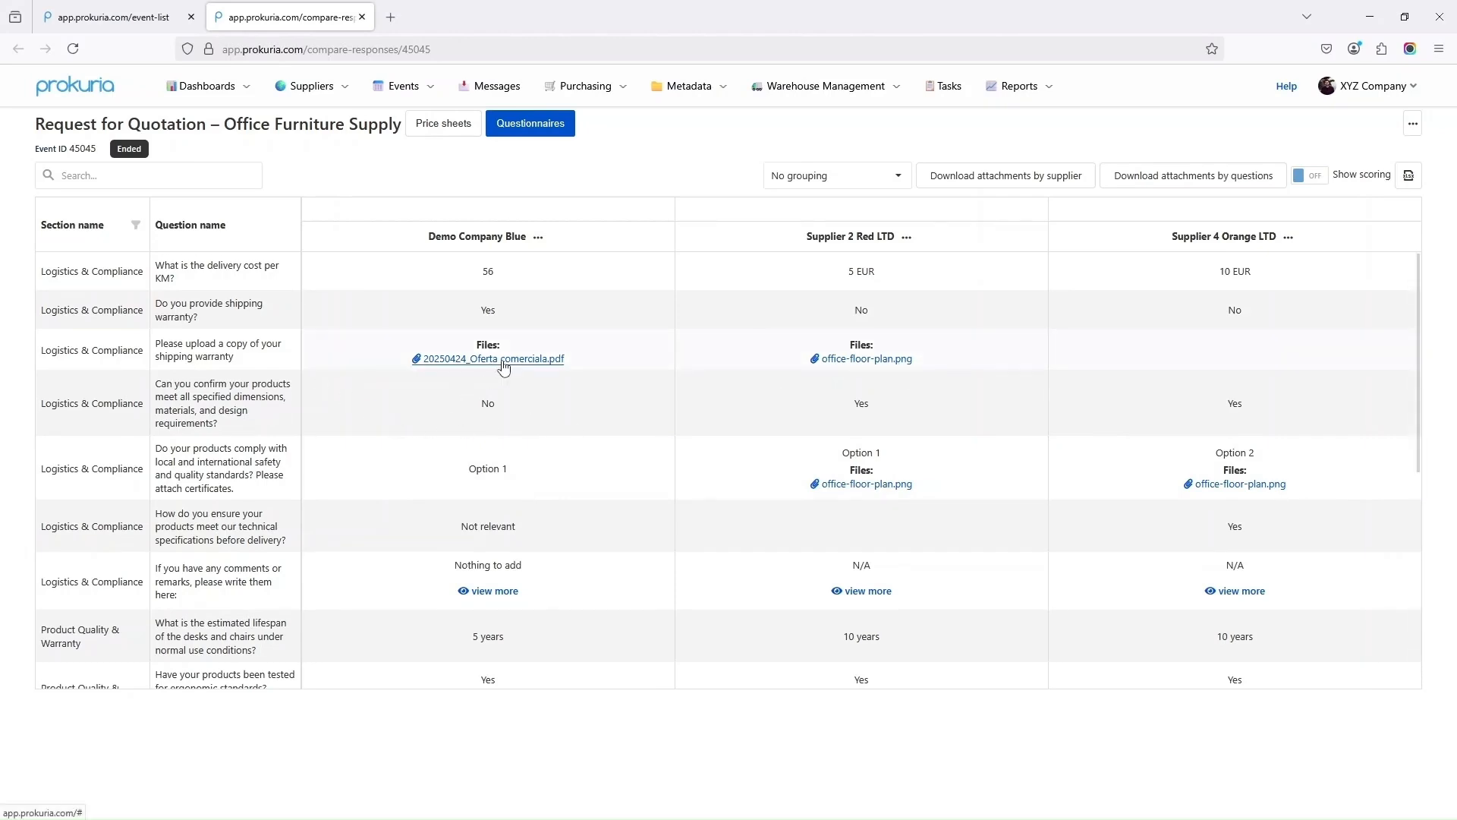
{"action": "scroll", "coordinate": [576, 394], "scroll_direction": "down", "scroll_amount": 2}
{"action": "scroll", "coordinate": [676, 438], "scroll_direction": "up", "scroll_amount": 2}
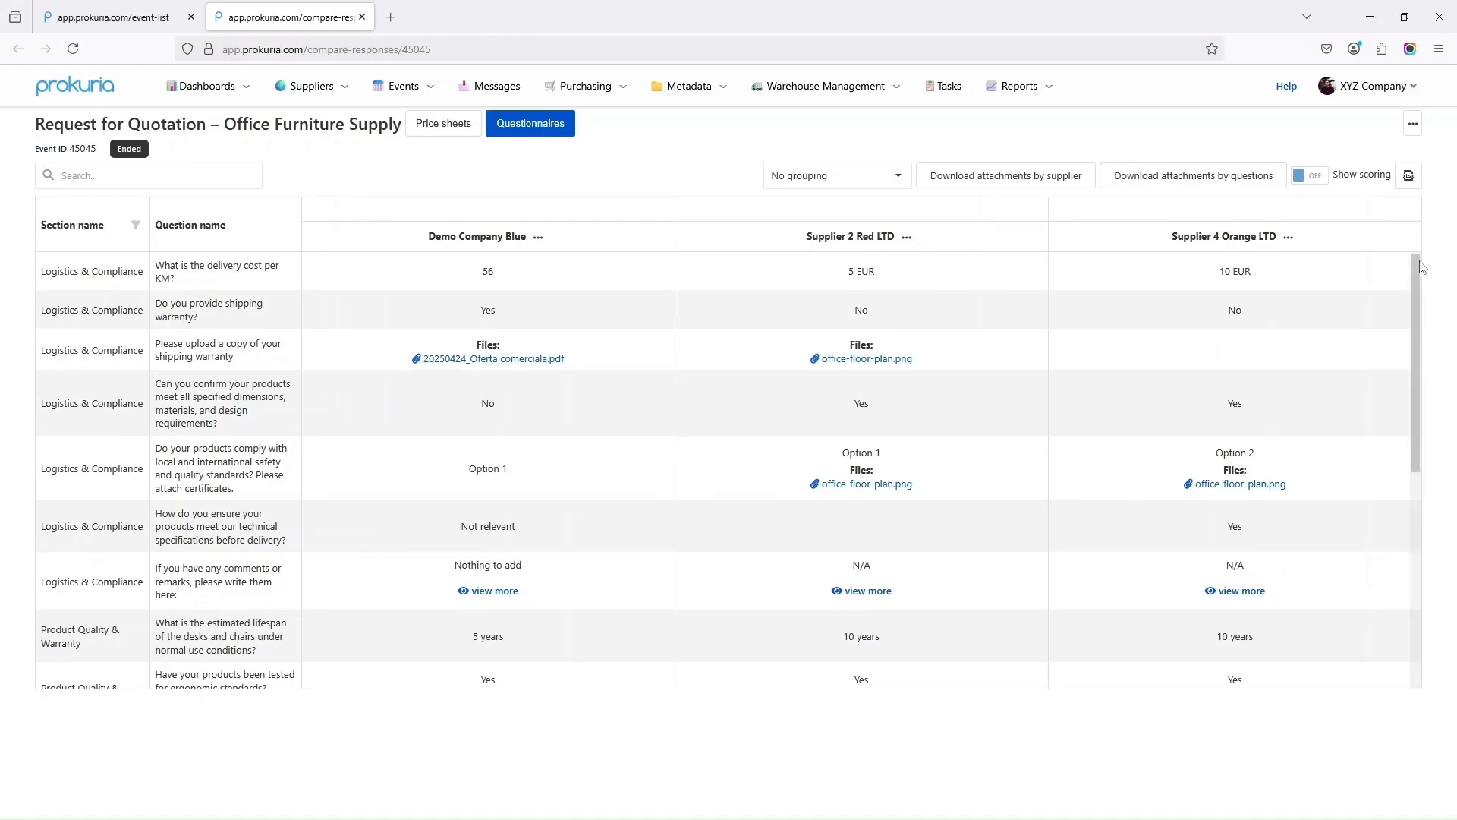
{"action": "scroll", "coordinate": [1422, 313], "scroll_direction": "down", "scroll_amount": 1}
{"action": "mouse_move", "coordinate": [1420, 307]}
{"action": "left_mouse_down"}
{"action": "mouse_move", "coordinate": [1415, 358]}
{"action": "mouse_move", "coordinate": [1408, 326]}
{"action": "left_mouse_up"}
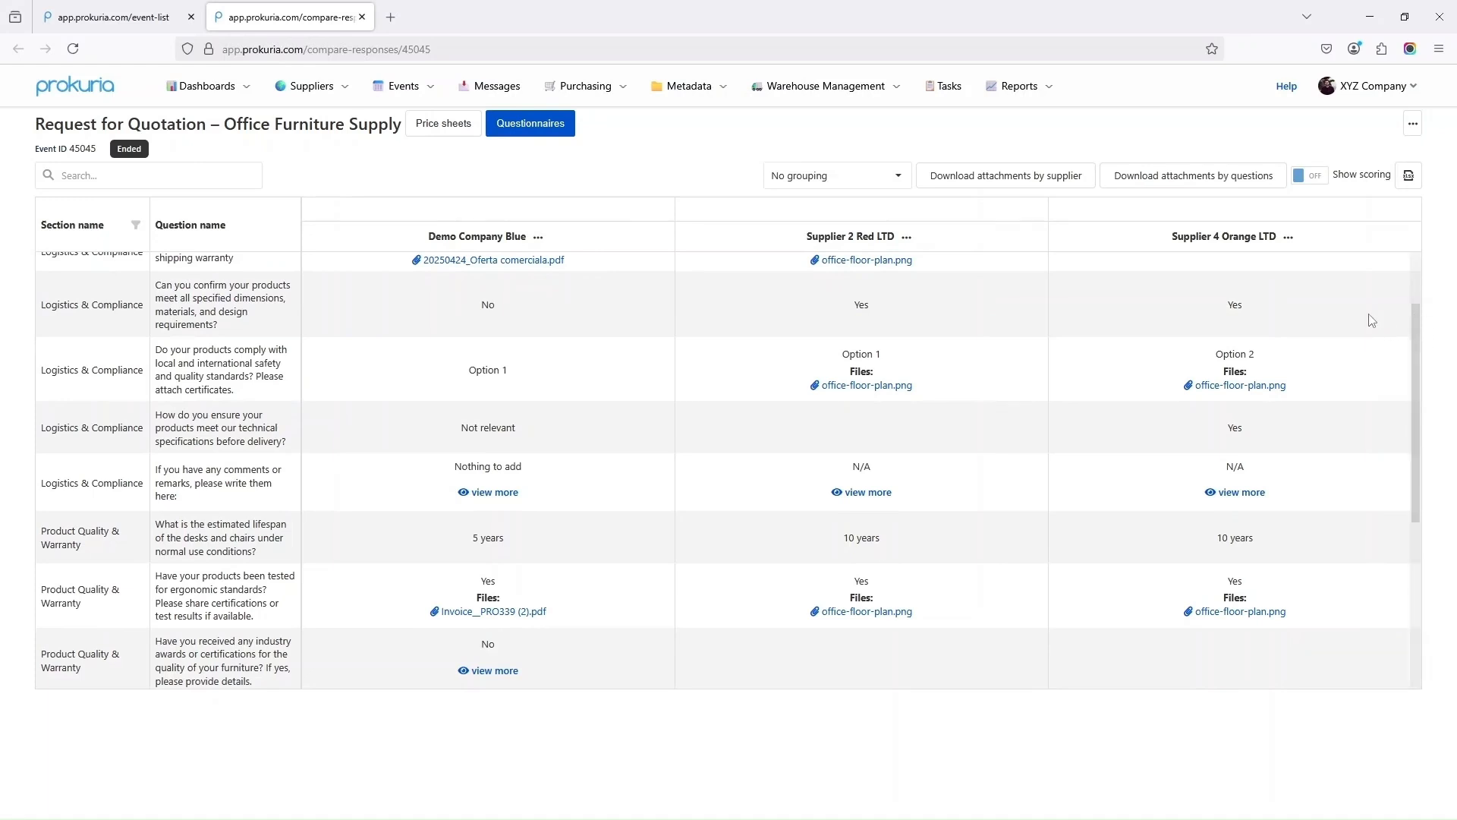
{"action": "scroll", "coordinate": [1422, 291], "scroll_direction": "up", "scroll_amount": 2}
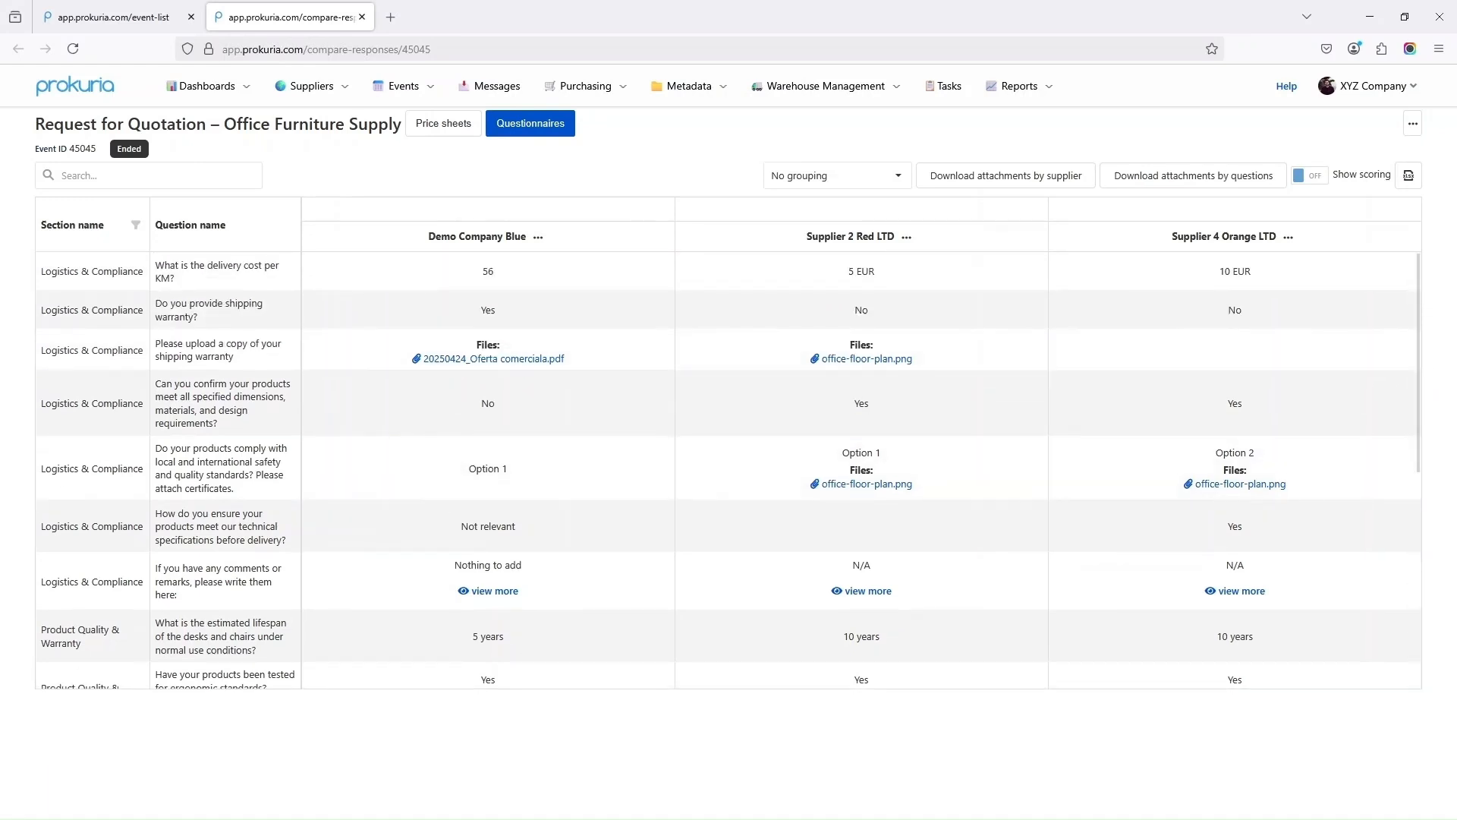